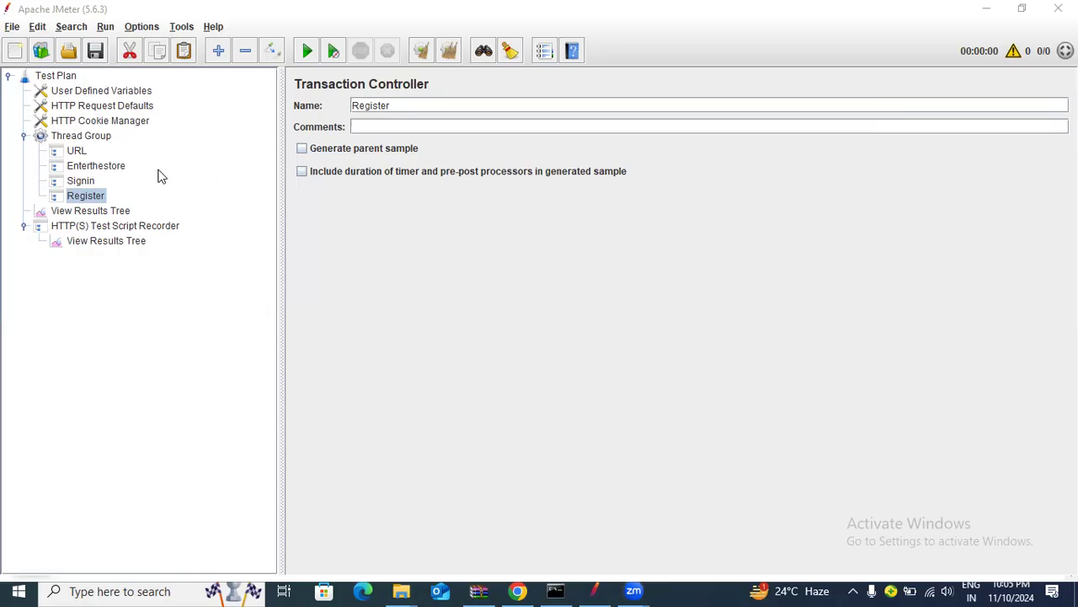
Append _Registration to the thread group's name so it reads Thread Group_Registration
click(69, 78)
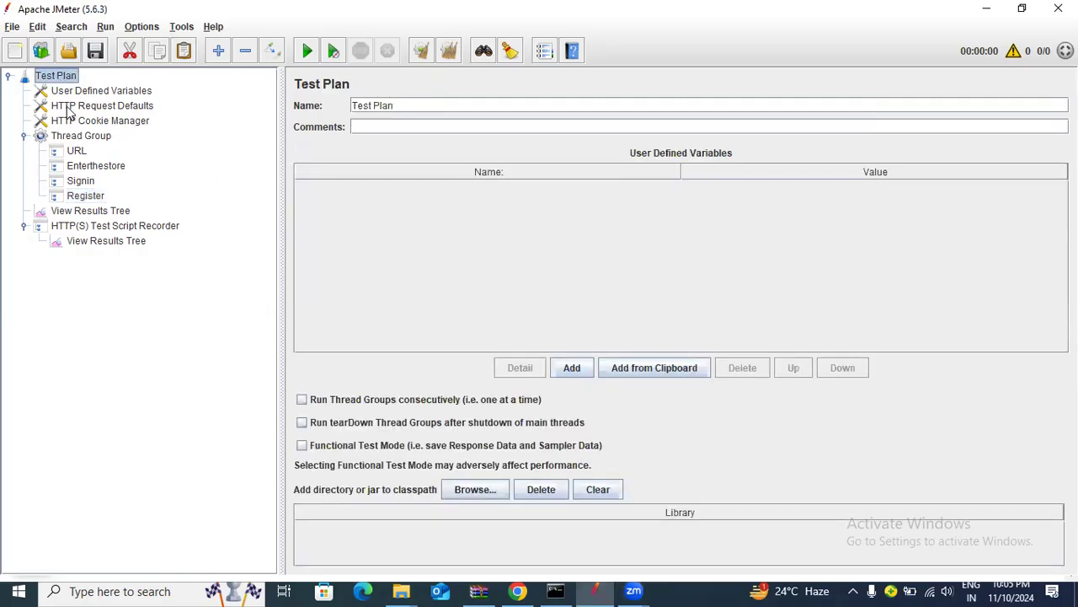
click(87, 140)
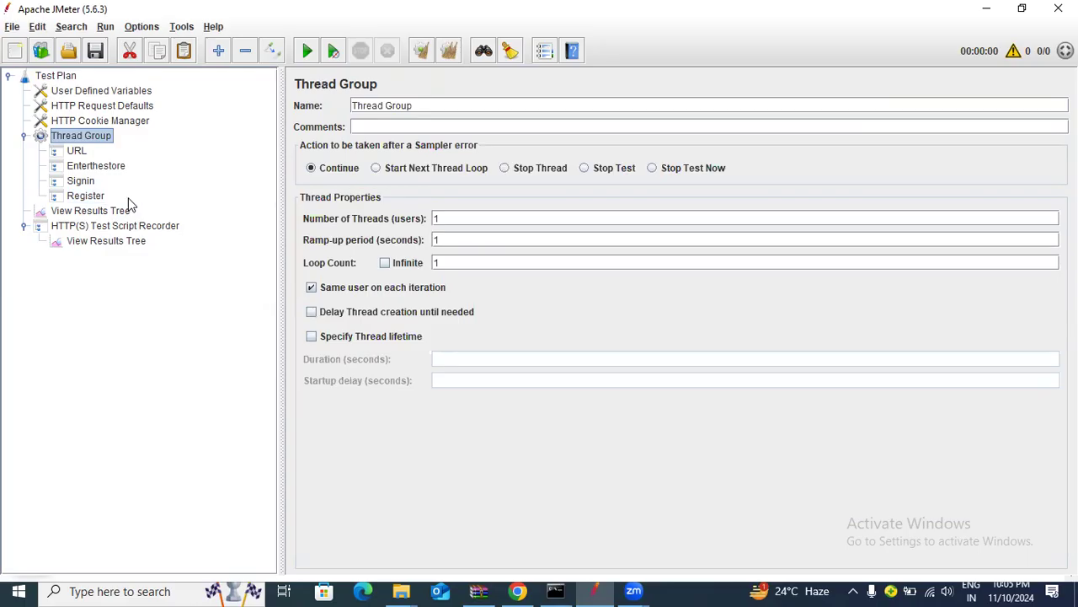
click(428, 111)
text(_)
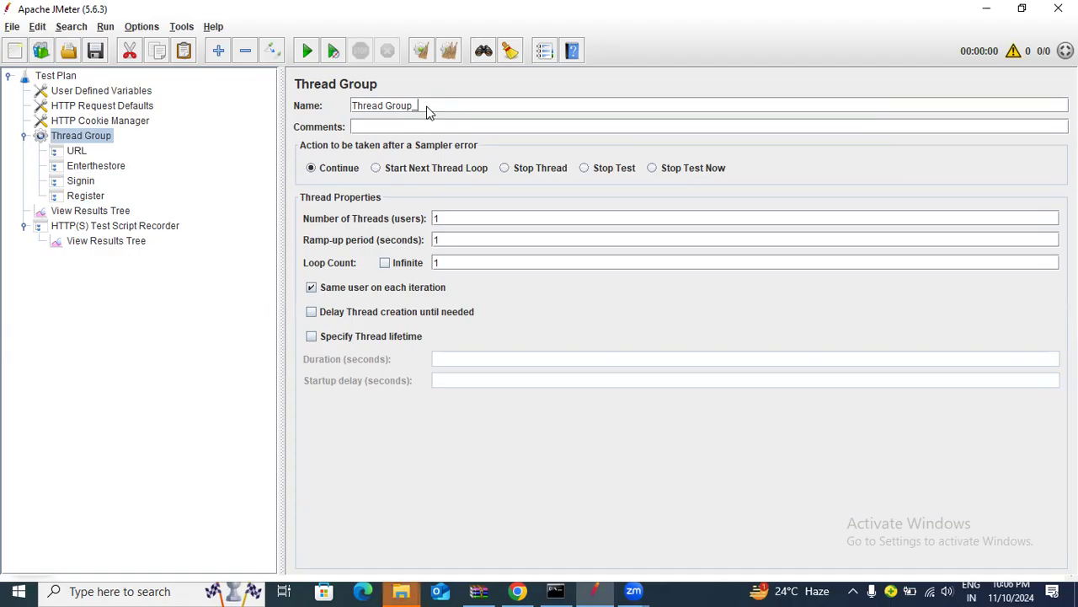
text(Registration)
click(104, 170)
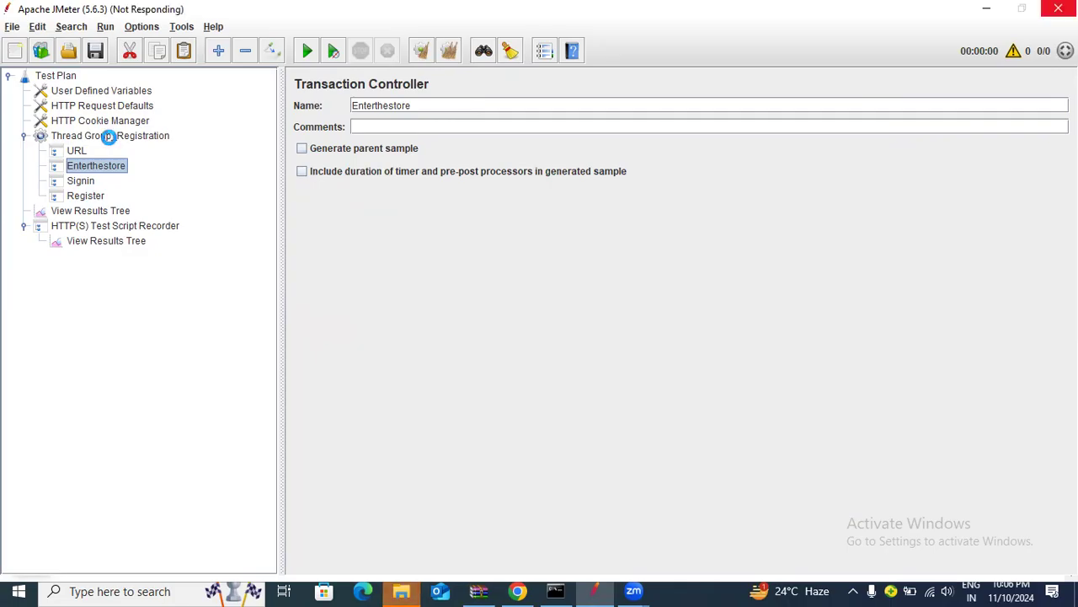
click(109, 137)
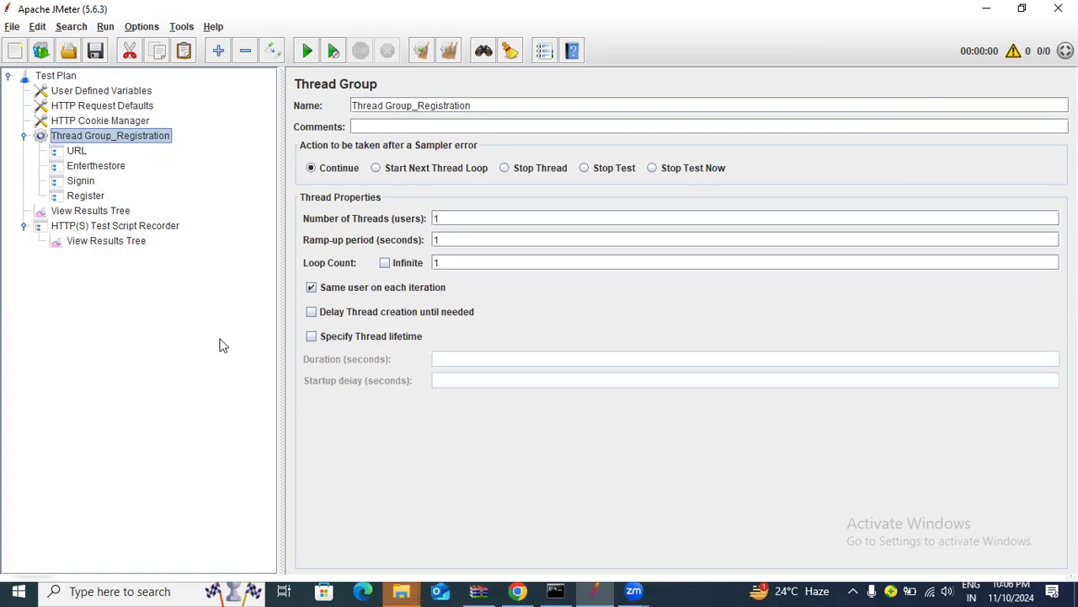
click(518, 590)
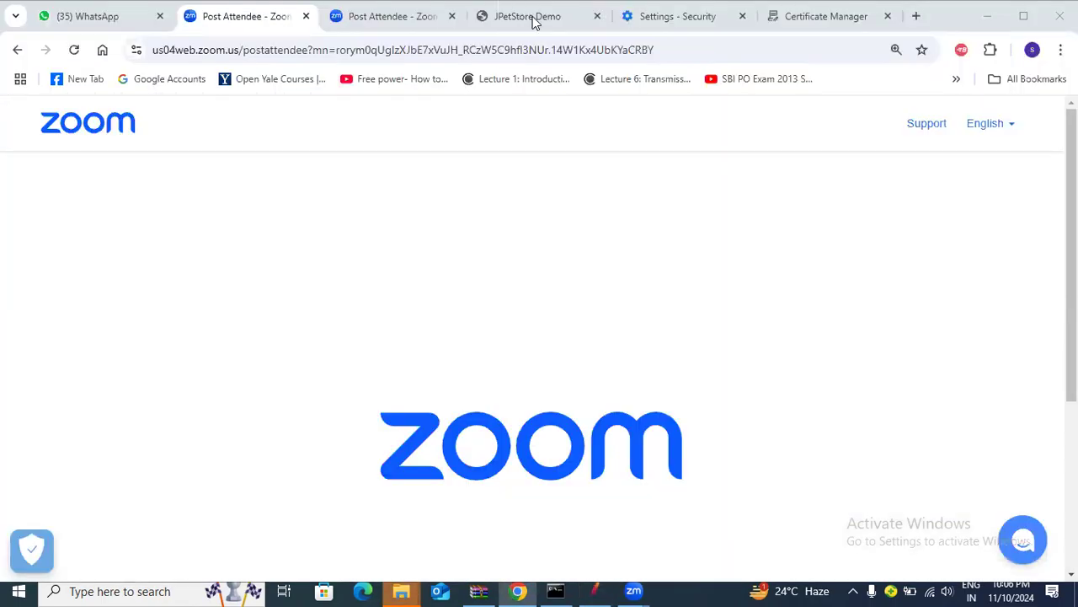
Load the JPetStore 6 welcome page at petstore.octoperf.com from the address-bar suggestion
click(533, 16)
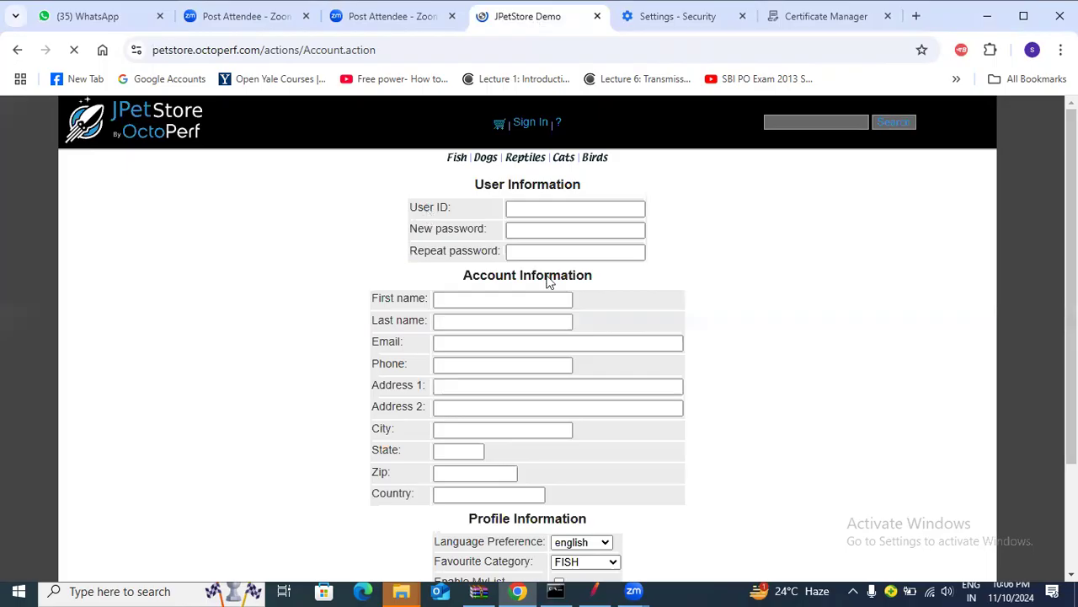
click(595, 589)
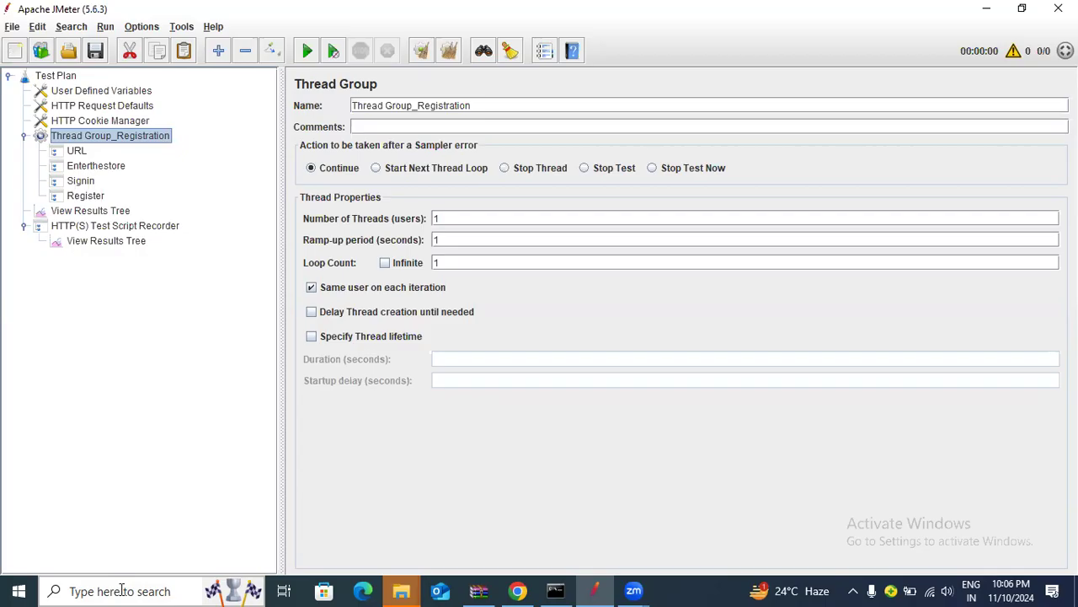
click(511, 589)
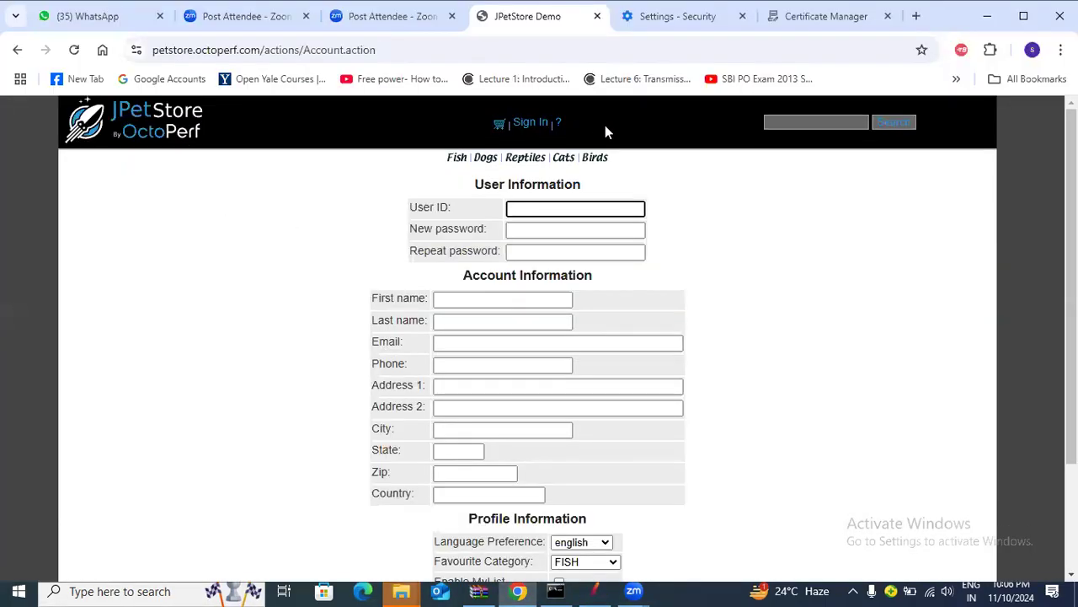
click(130, 116)
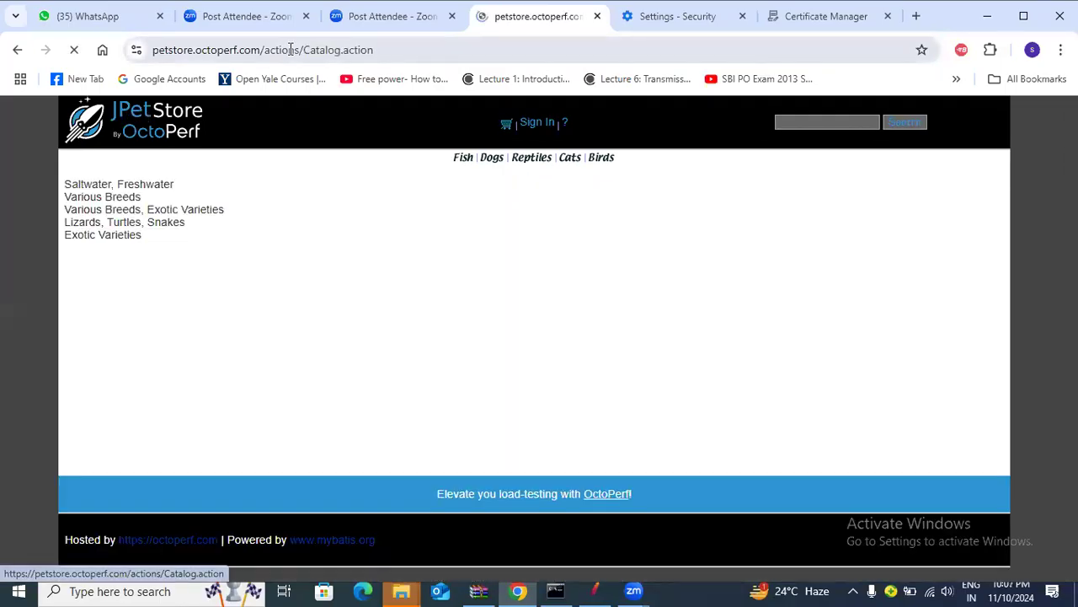
click(291, 50)
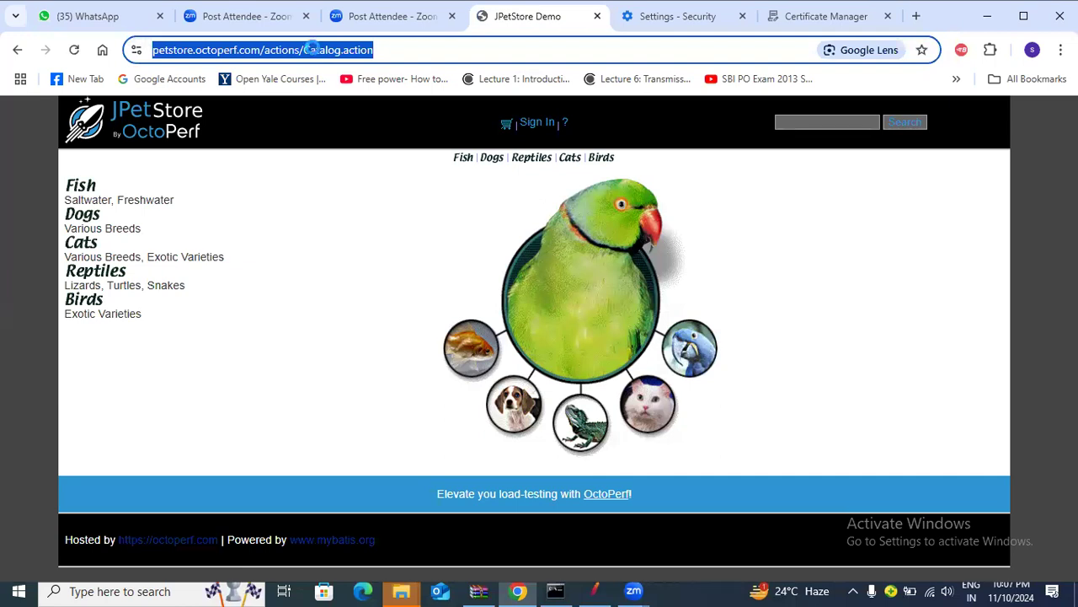
text(jp)
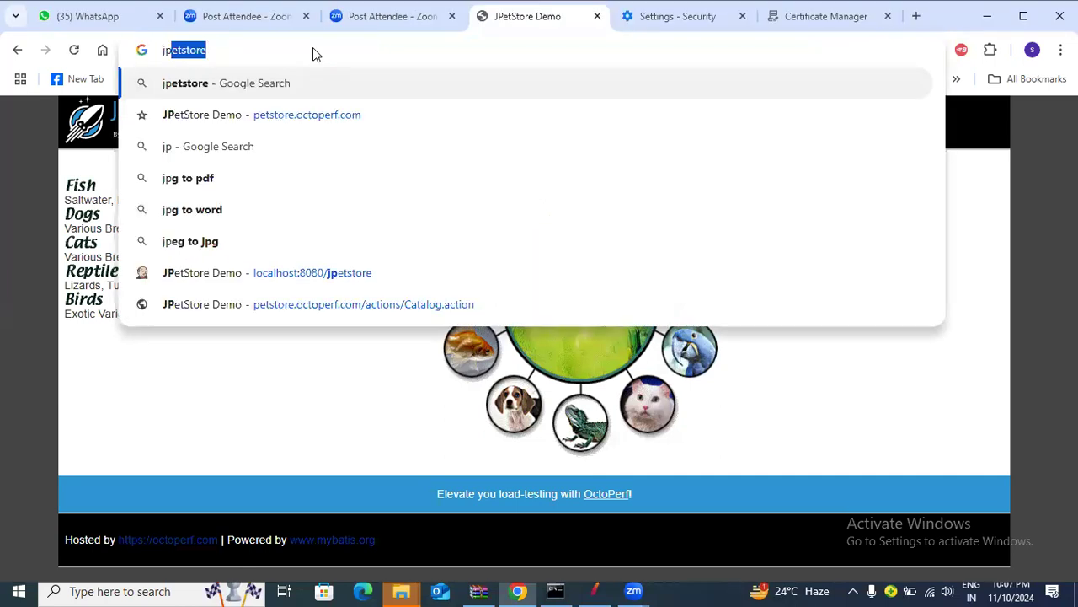
key(Down)
key(Return)
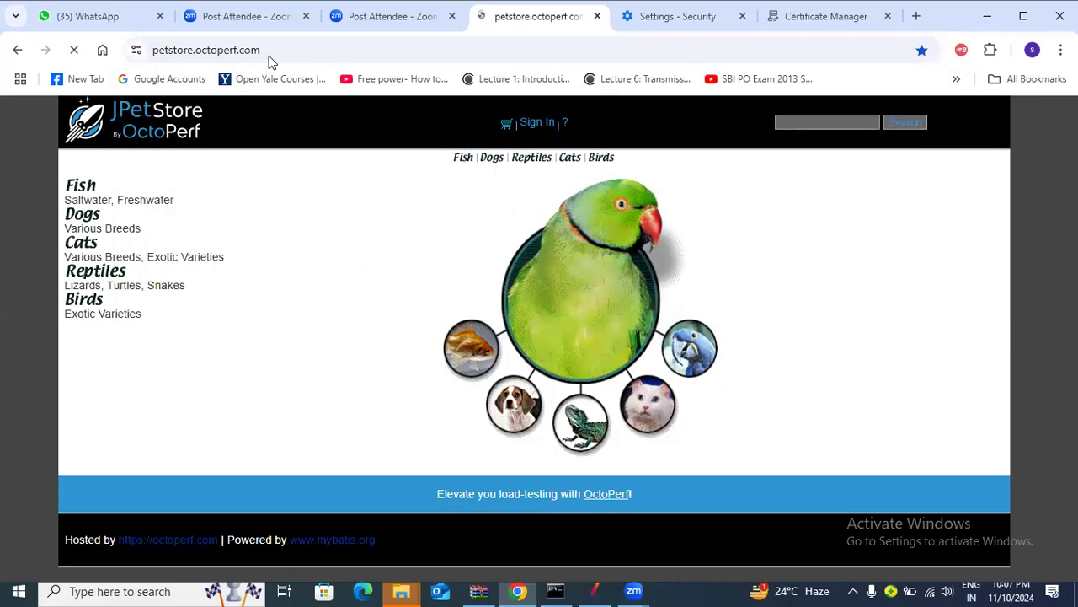
Close the Settings - Security tab
click(275, 50)
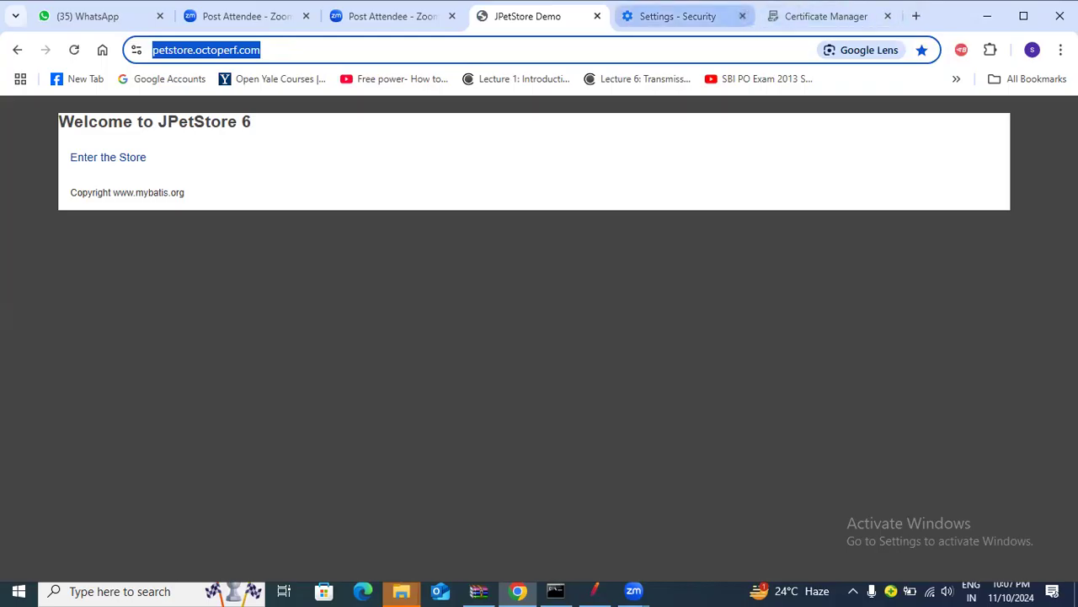
click(742, 16)
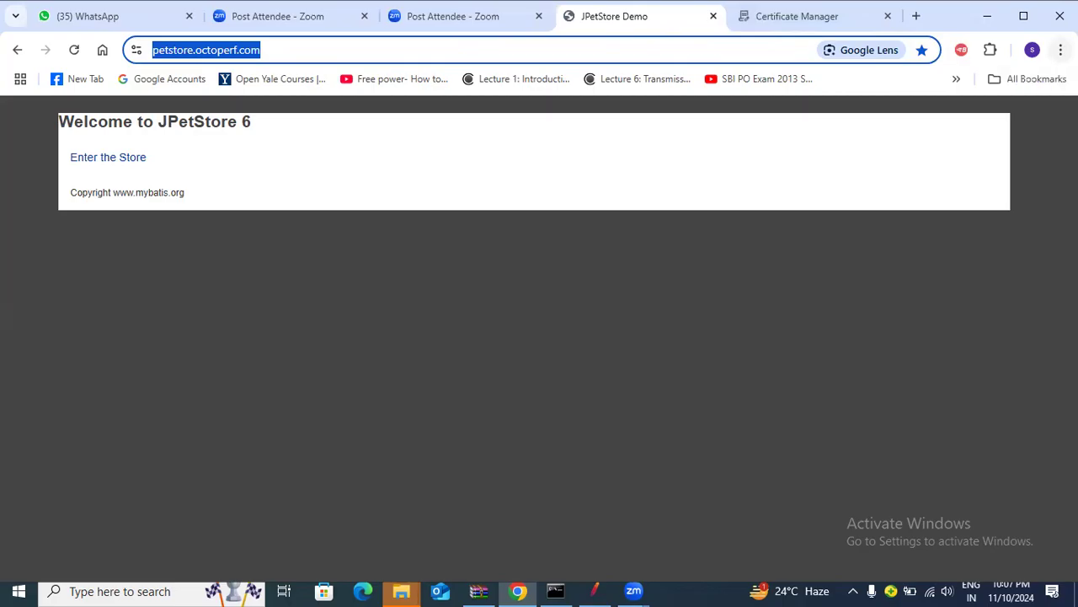
click(1061, 50)
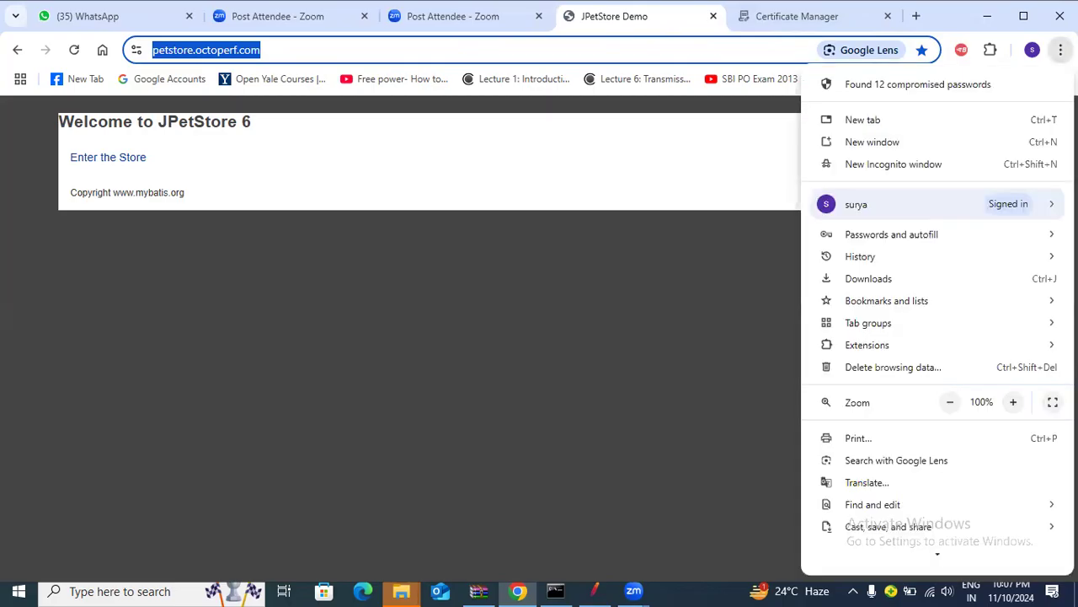
Open a New Incognito window from Chrome's menu and maximize it
click(869, 165)
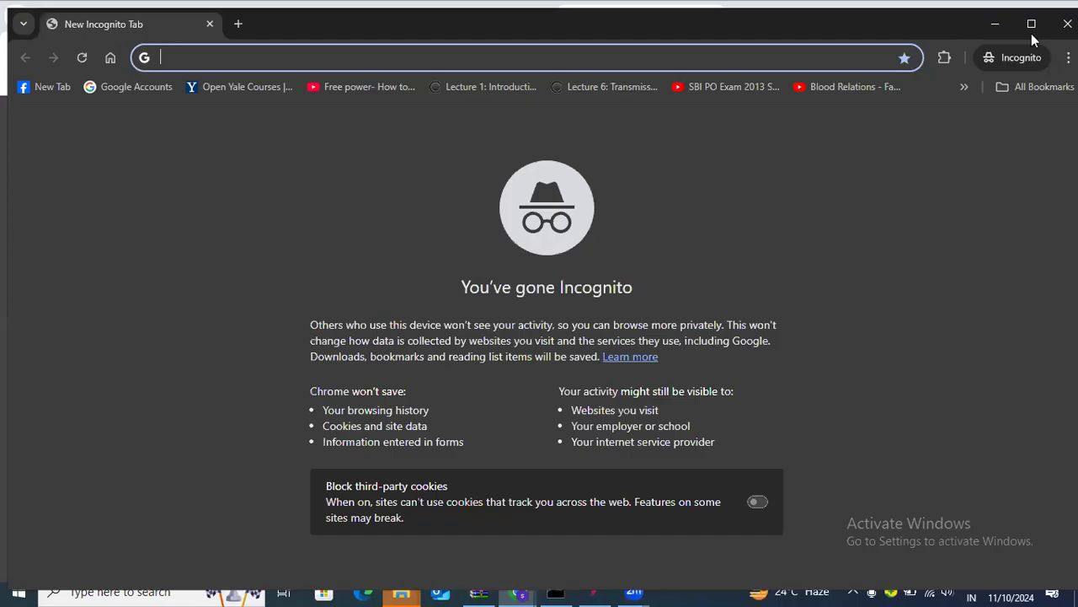
click(1032, 34)
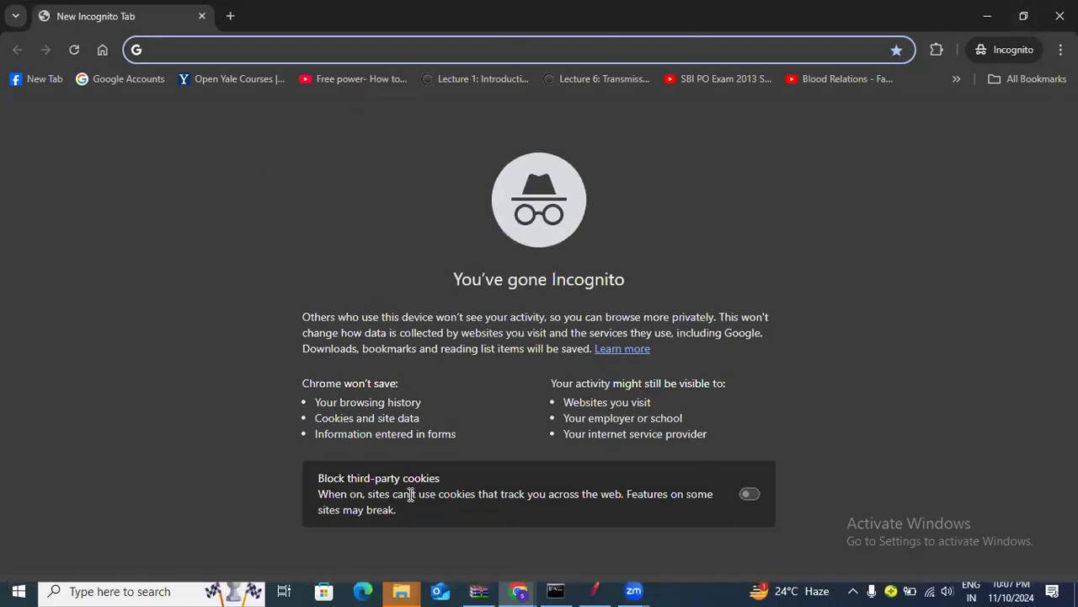
click(168, 590)
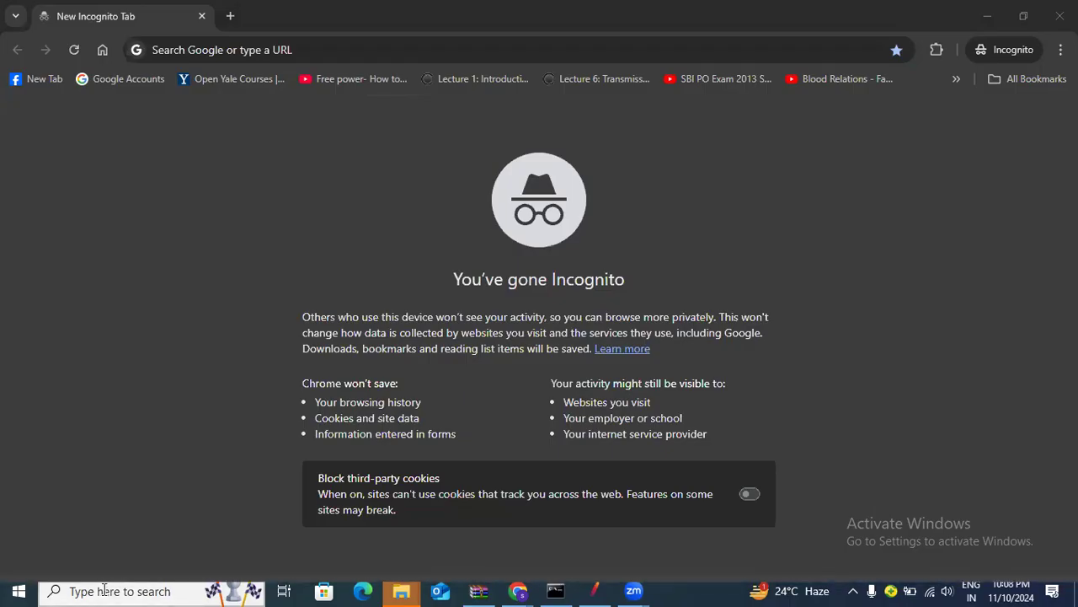
click(1061, 50)
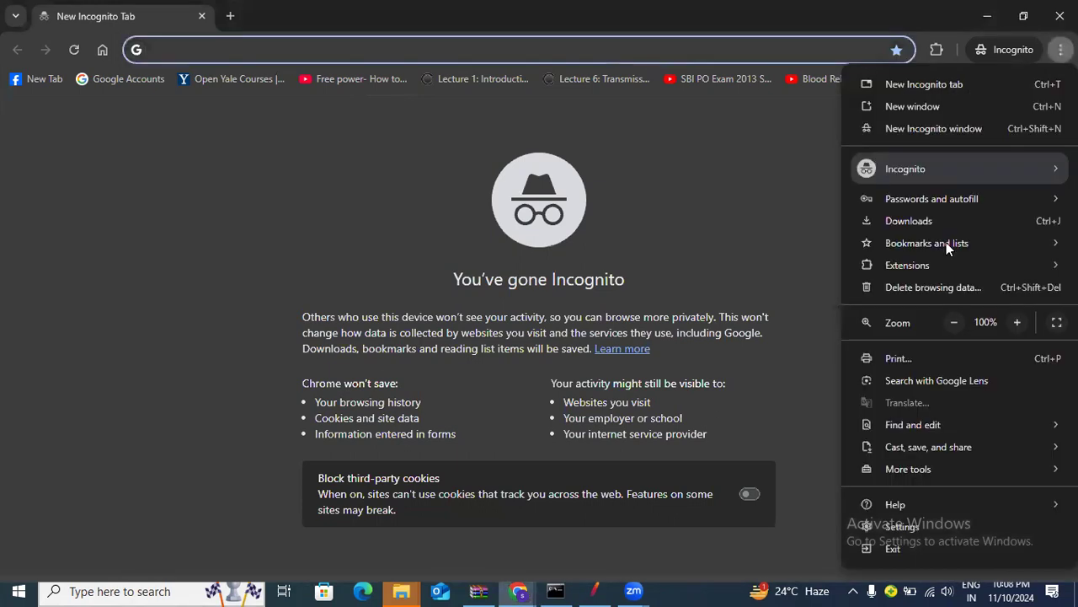
Search Chrome settings for 'proxy' and open the computer's proxy settings page
click(902, 526)
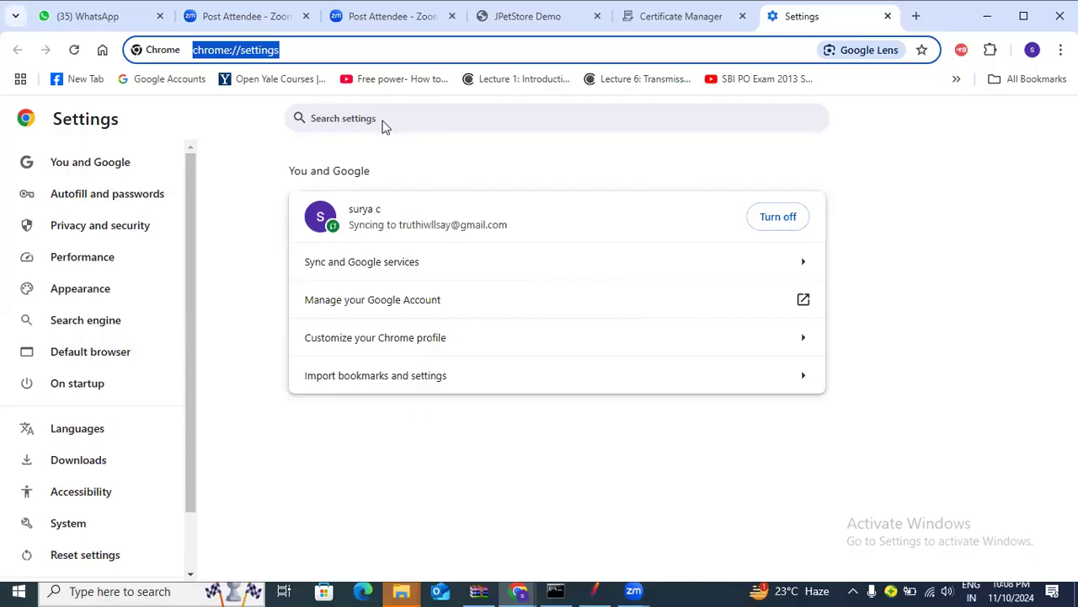
click(382, 119)
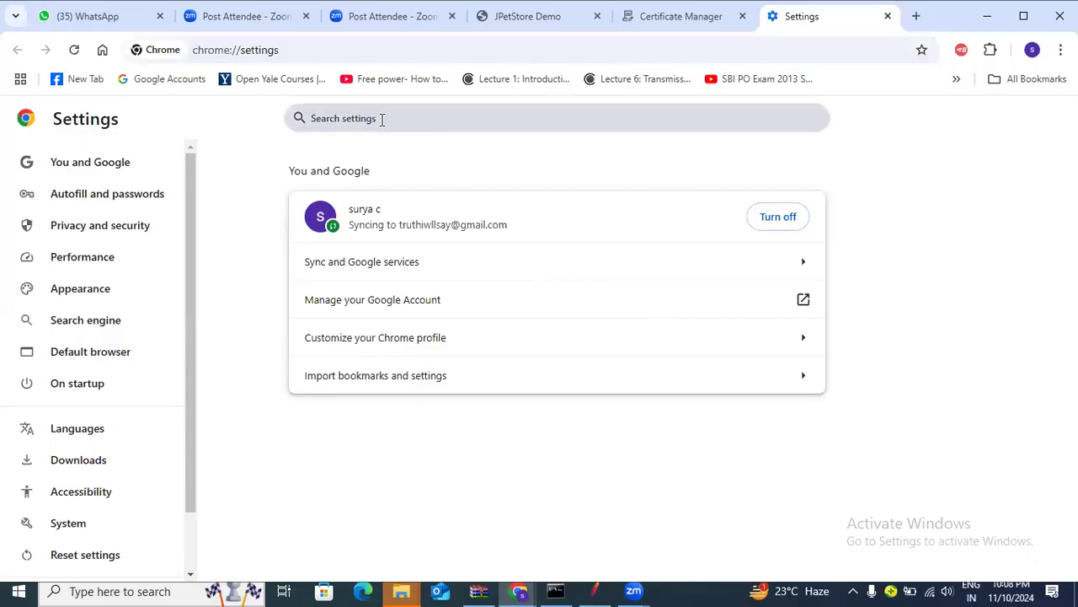
click(391, 117)
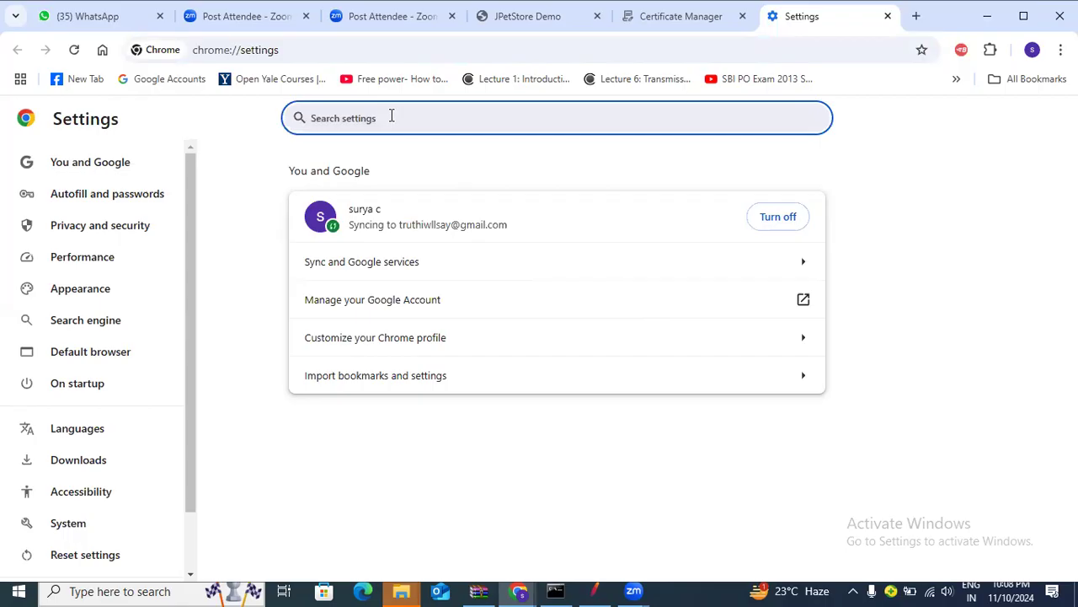
text(prox)
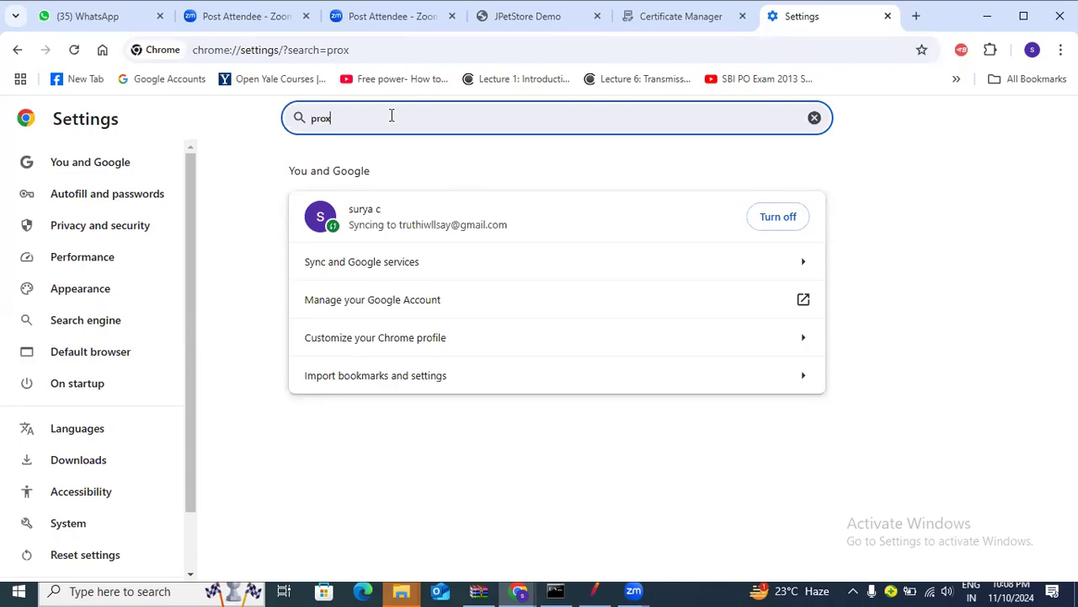
text(y)
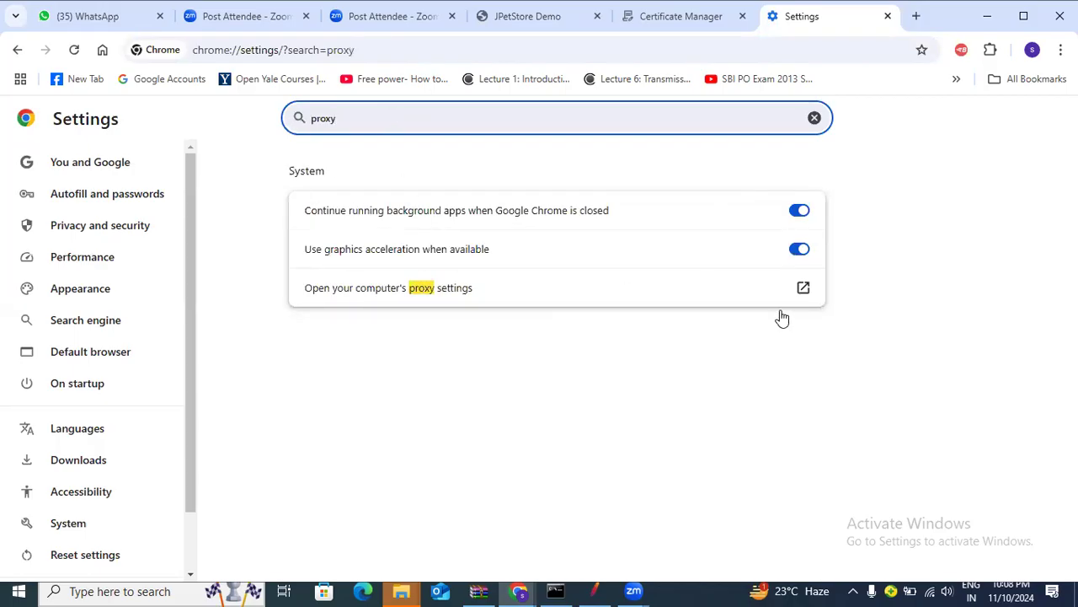
click(803, 289)
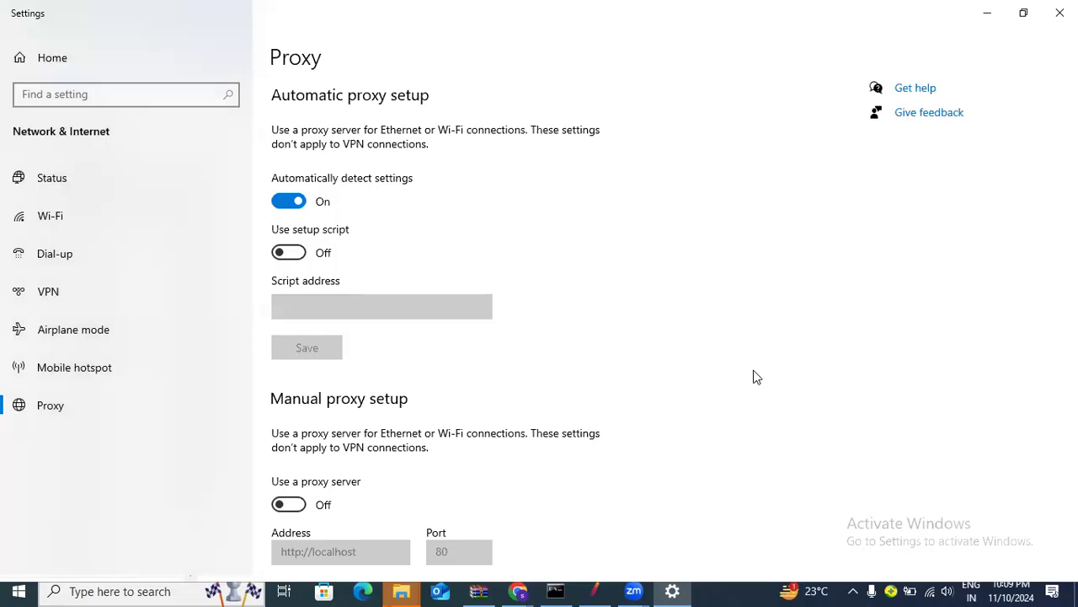
Turn on the manual proxy server and set its address to localhost, port 80
scroll(553, 414, down, 5)
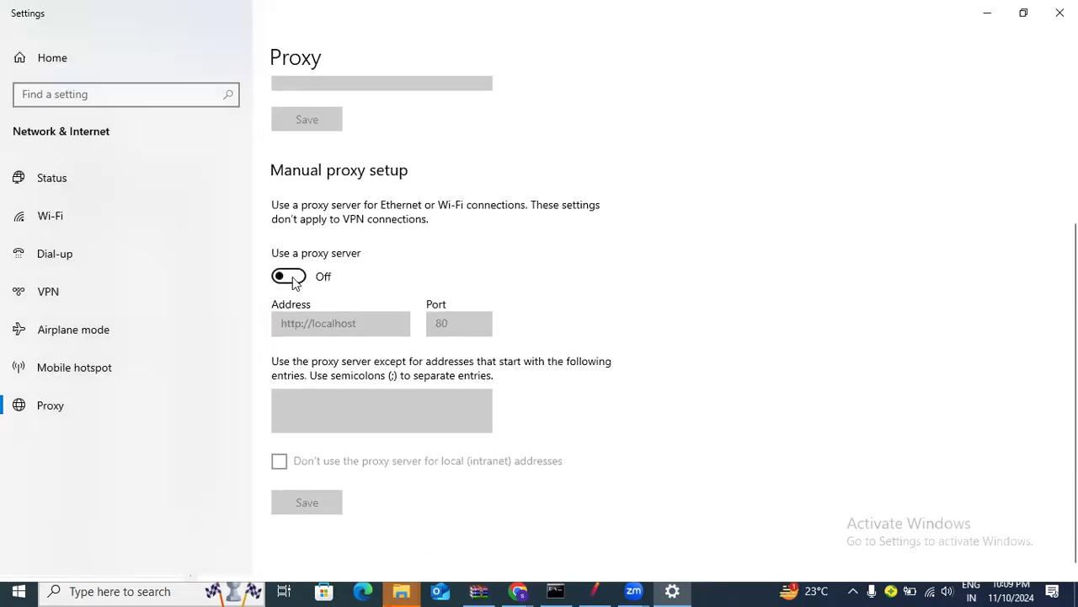
click(289, 276)
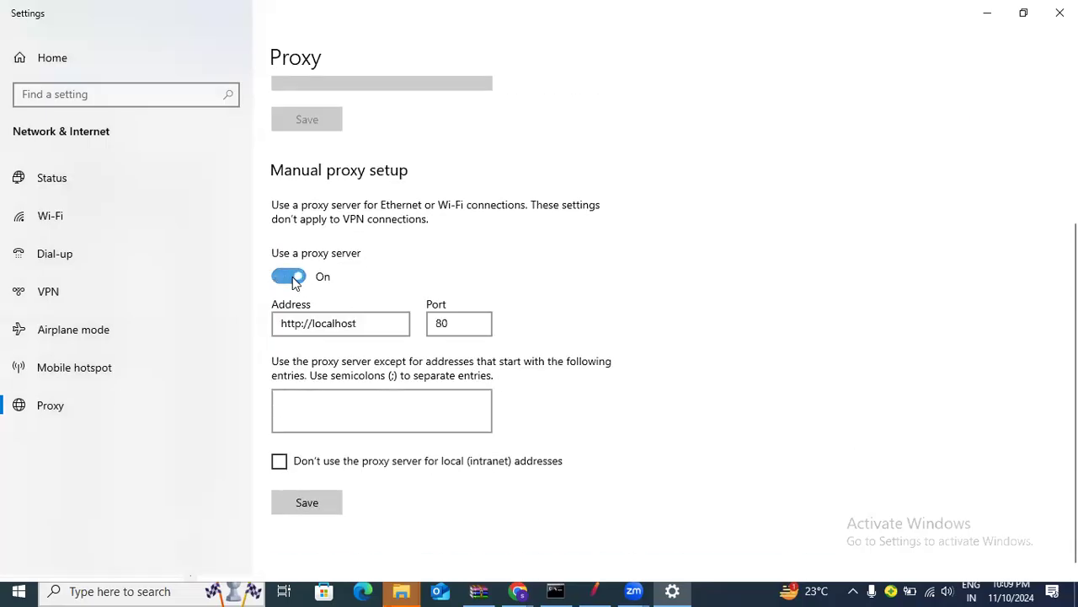
click(364, 327)
key(ctrl+a)
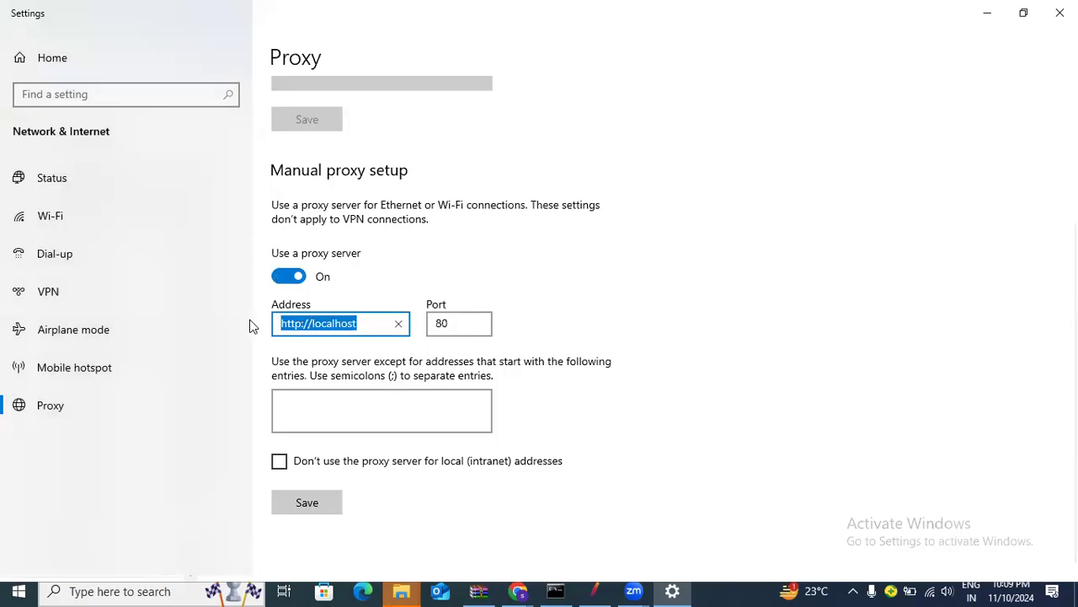
text(loca)
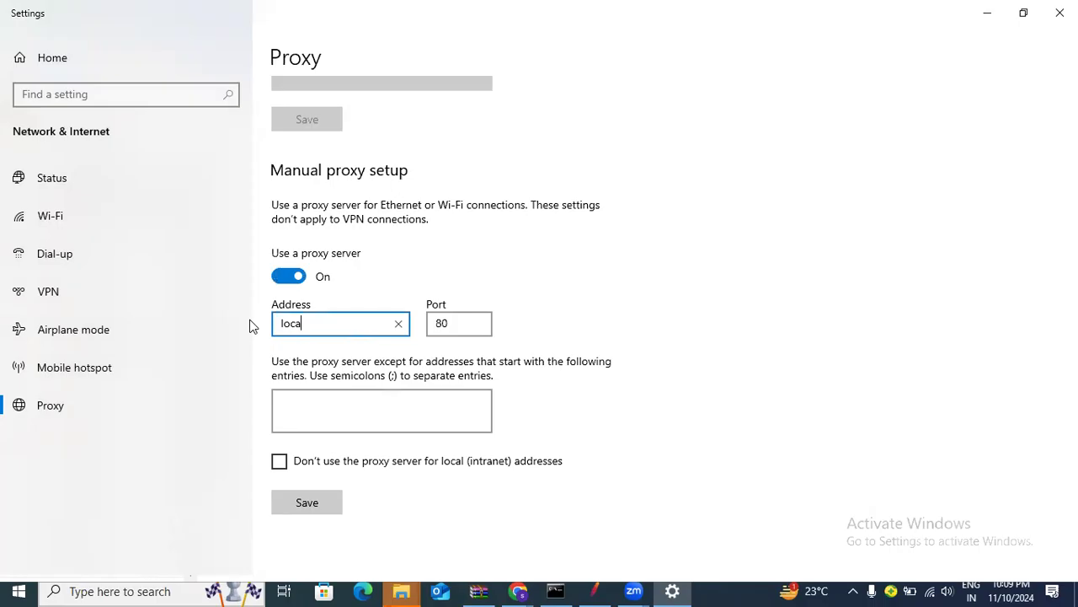
text(lhost)
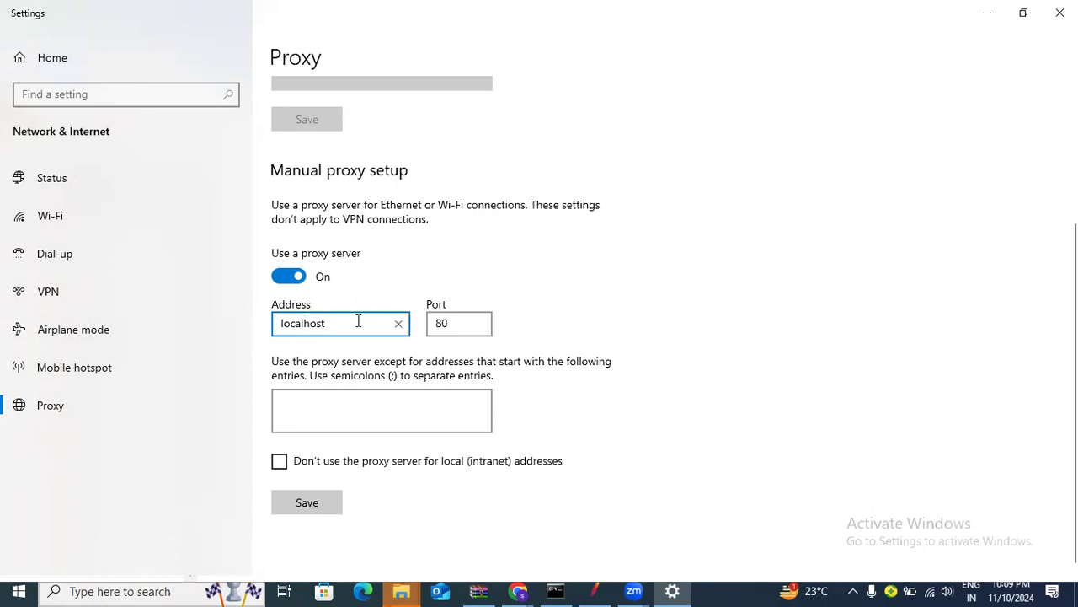
click(460, 325)
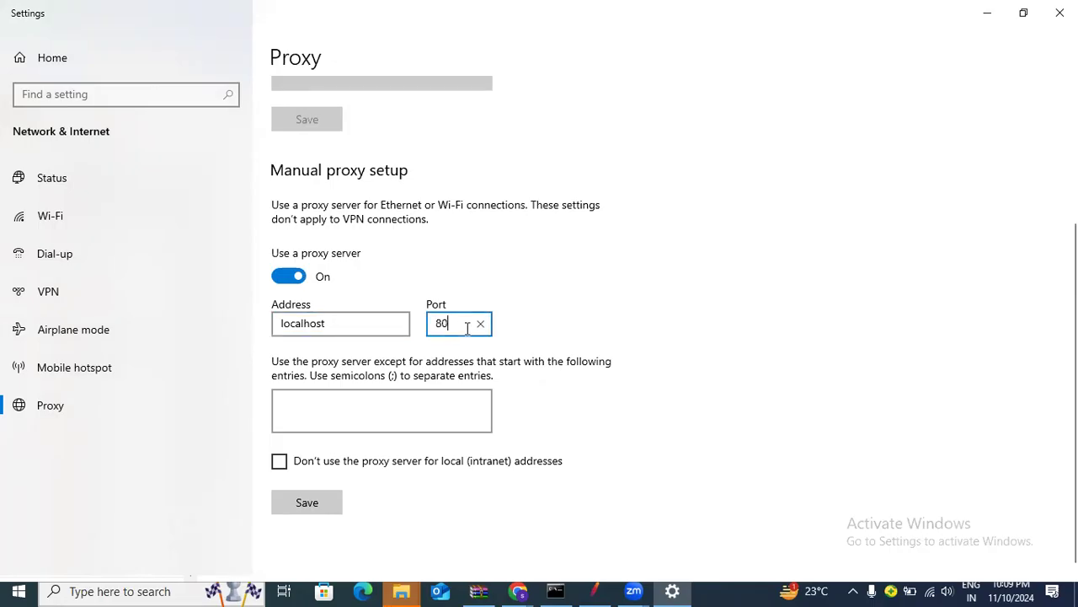
click(597, 589)
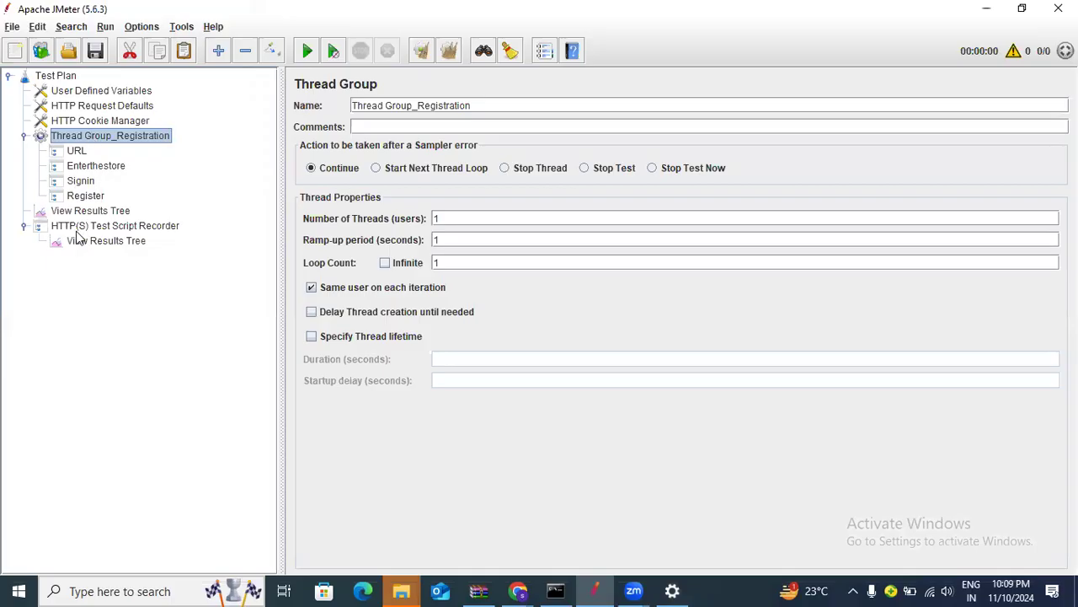
Check the HTTP(S) Test Script Recorder settings for its port 8888
click(107, 227)
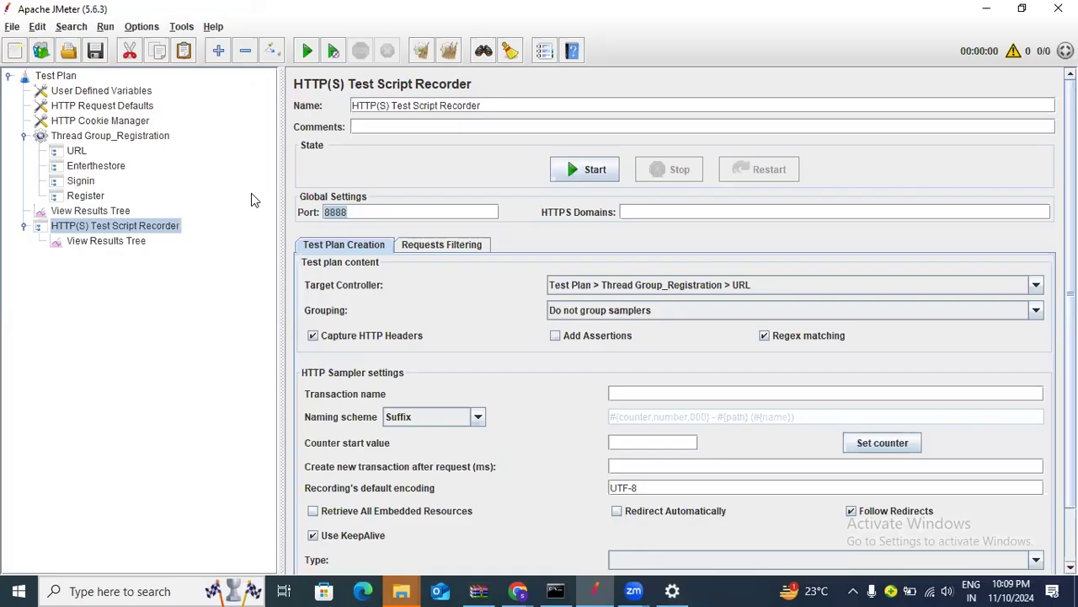
Change the manual proxy port from 80 to 8888 and save it
click(519, 591)
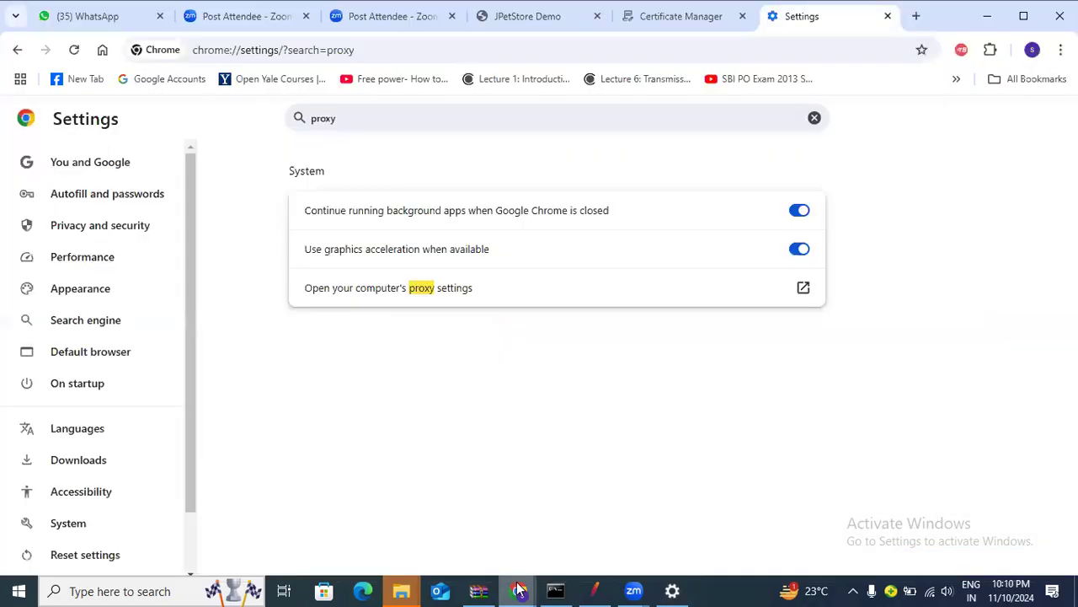
click(519, 591)
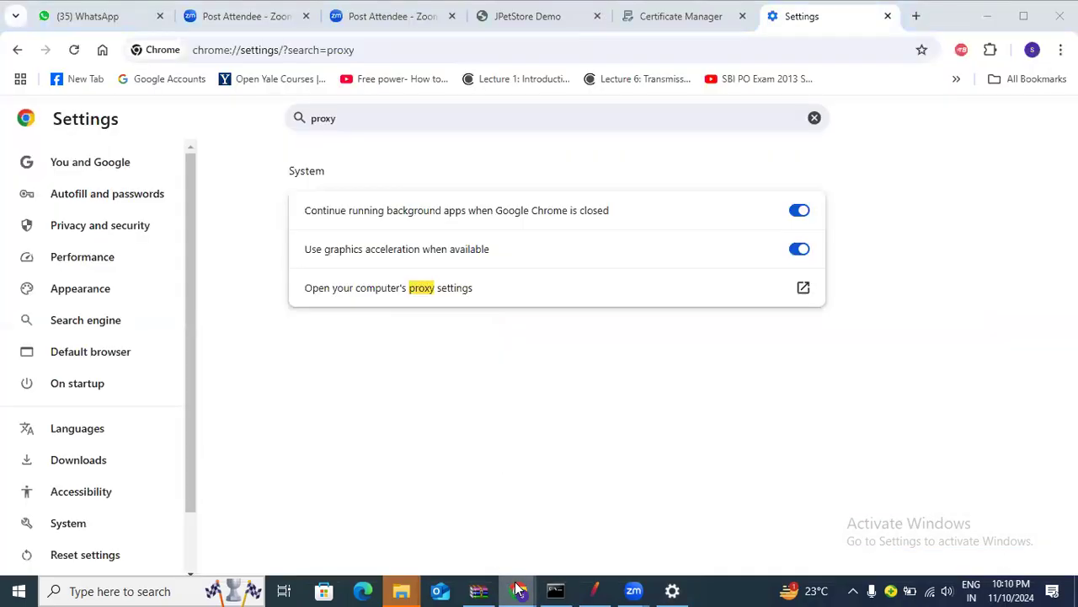
click(672, 591)
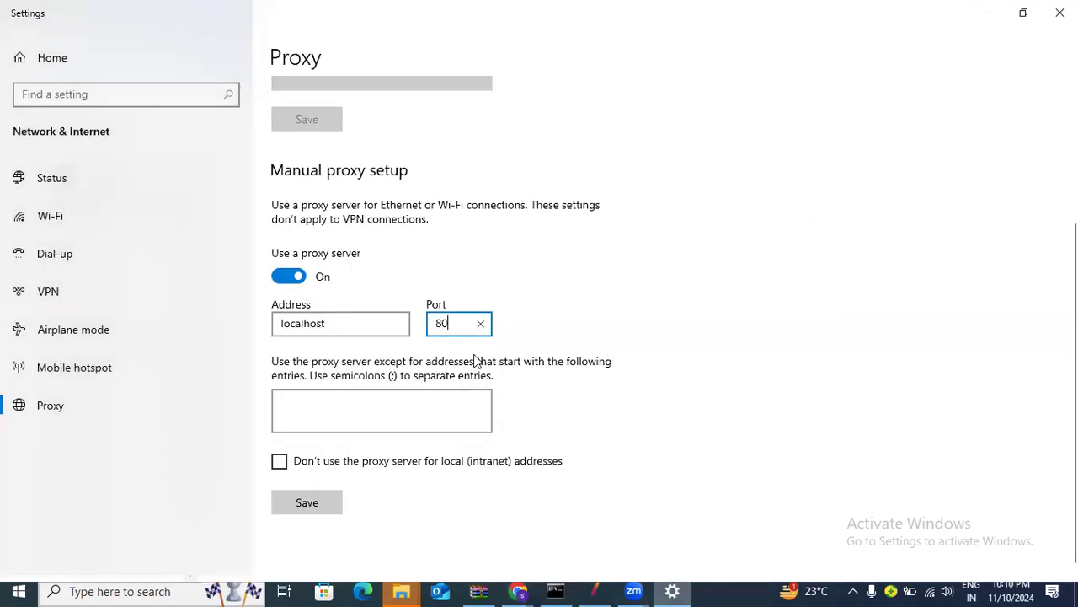
key(BackSpace)
text(888)
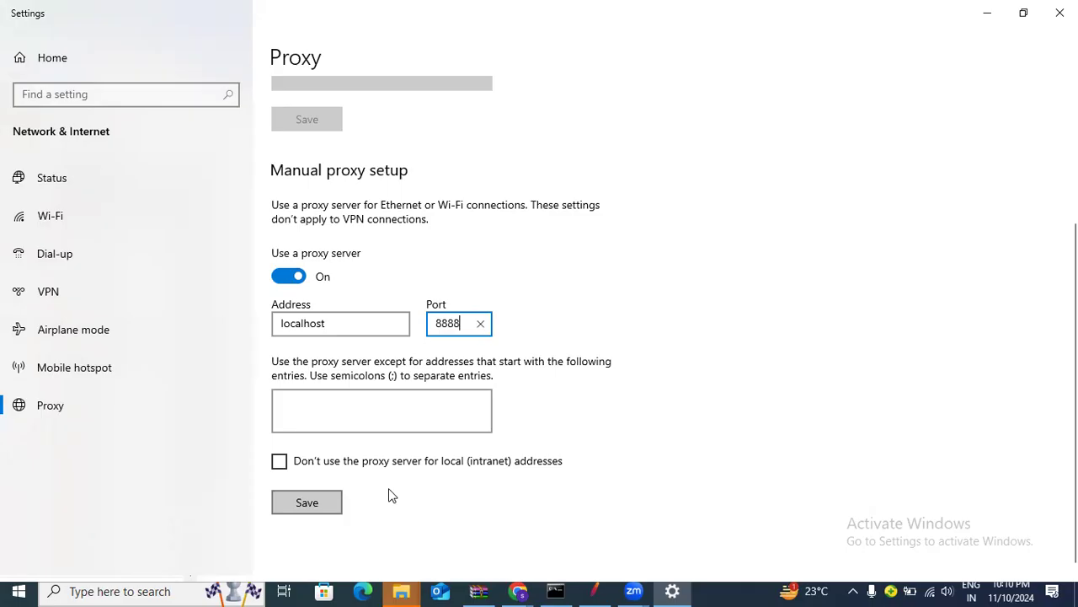
click(306, 502)
click(307, 502)
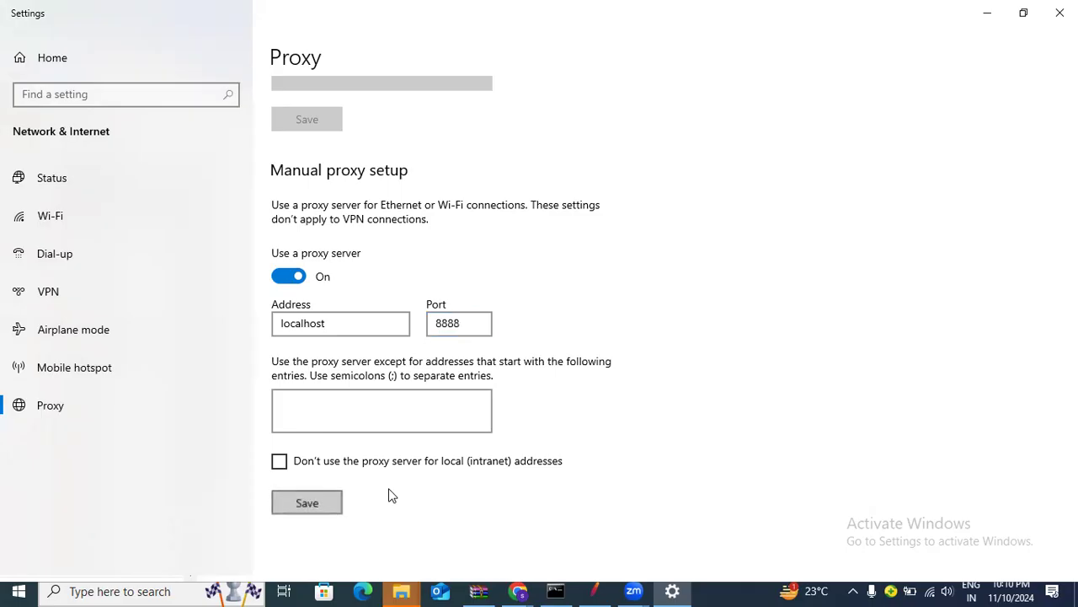
Close Windows Settings and reload the JPetStore Demo page, which now shows ERR_PROXY_CONNECTION_FAILED
click(1060, 13)
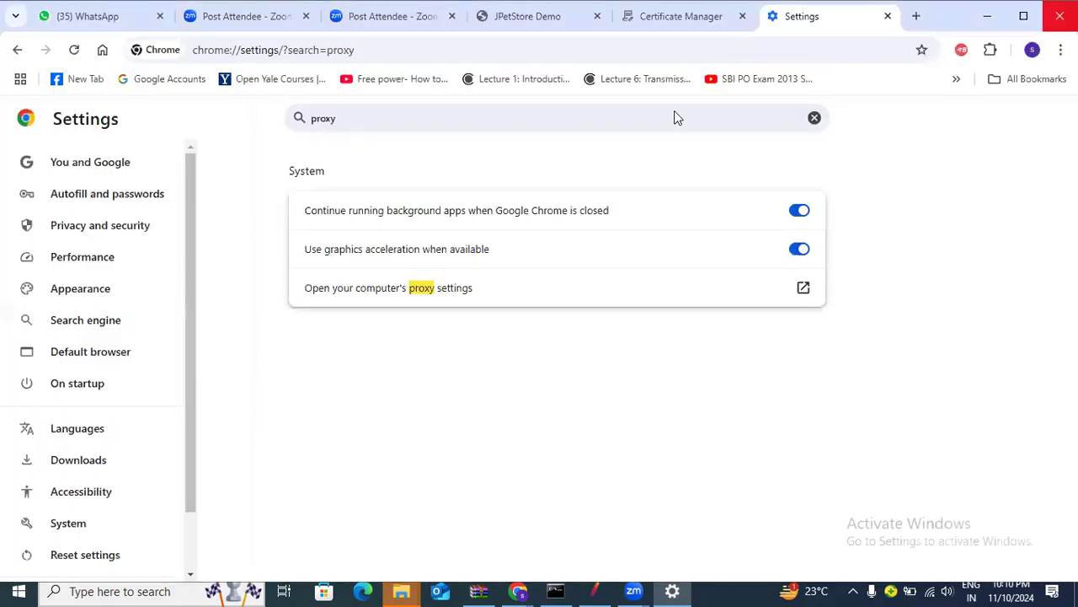
click(522, 28)
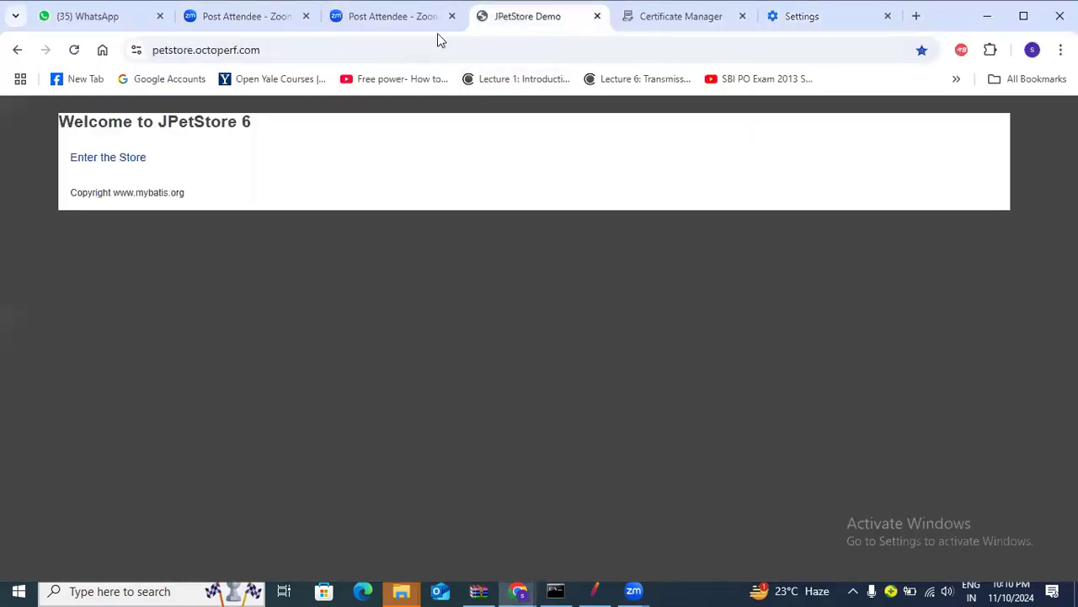
click(368, 48)
click(74, 50)
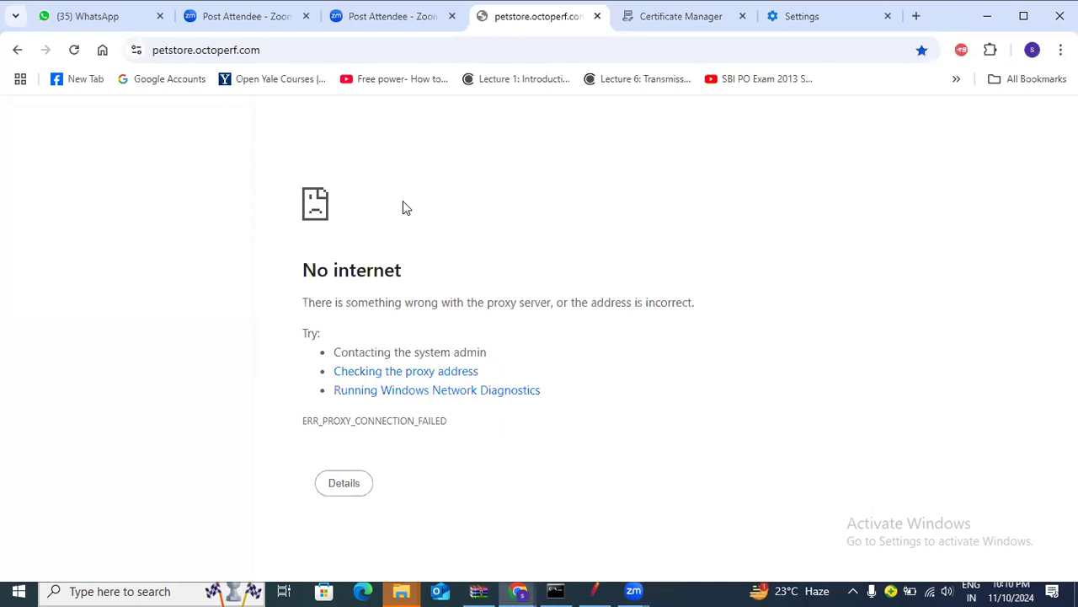
key(F5)
click(295, 43)
key(ctrl+c)
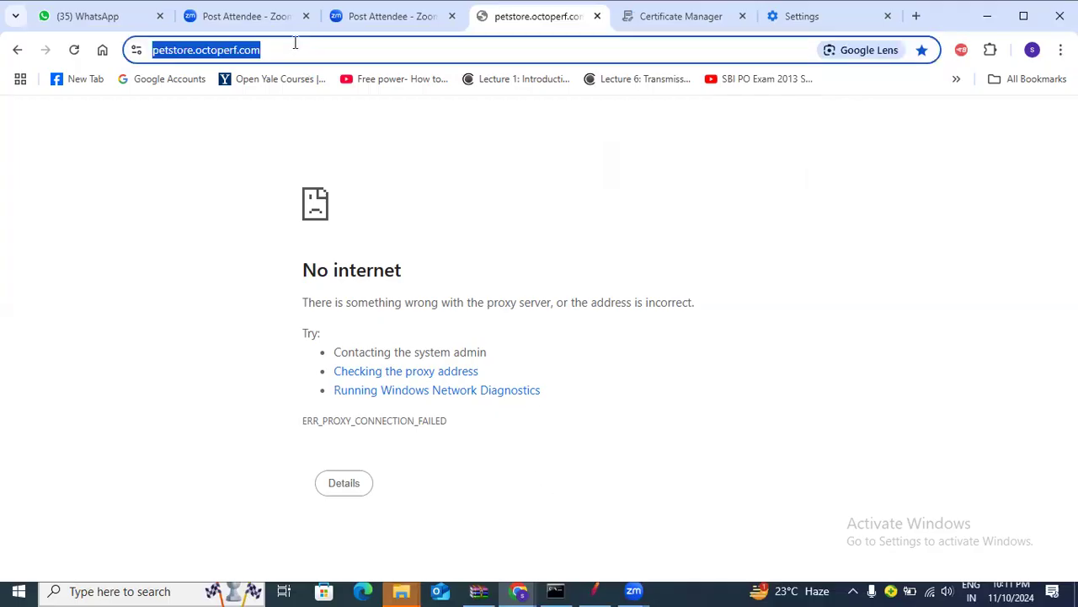
click(595, 589)
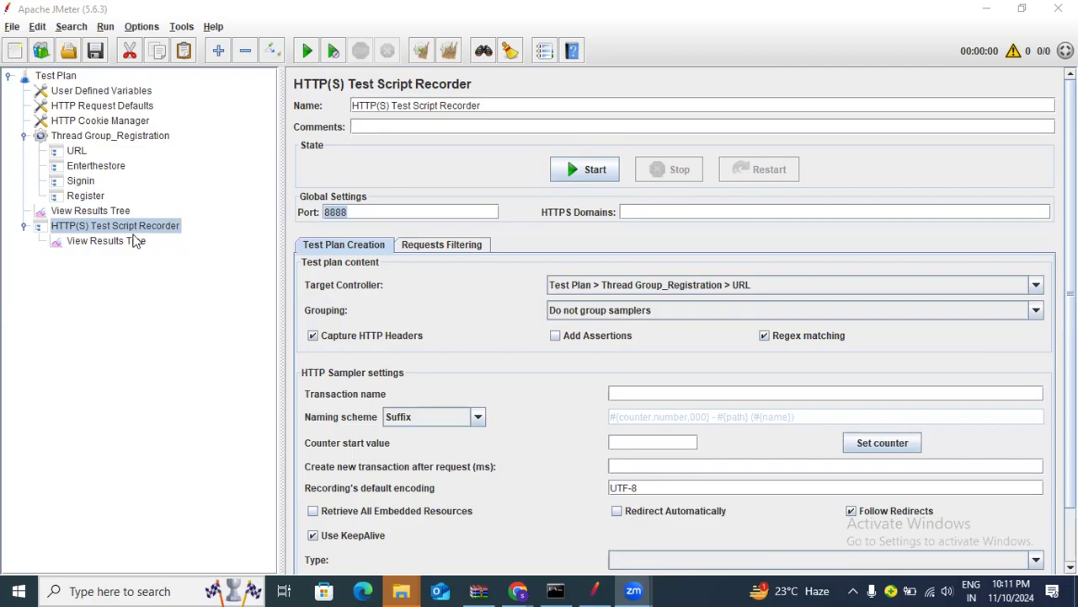
Start the recorder with Thread Group_Registration > URL as the target controller
click(746, 286)
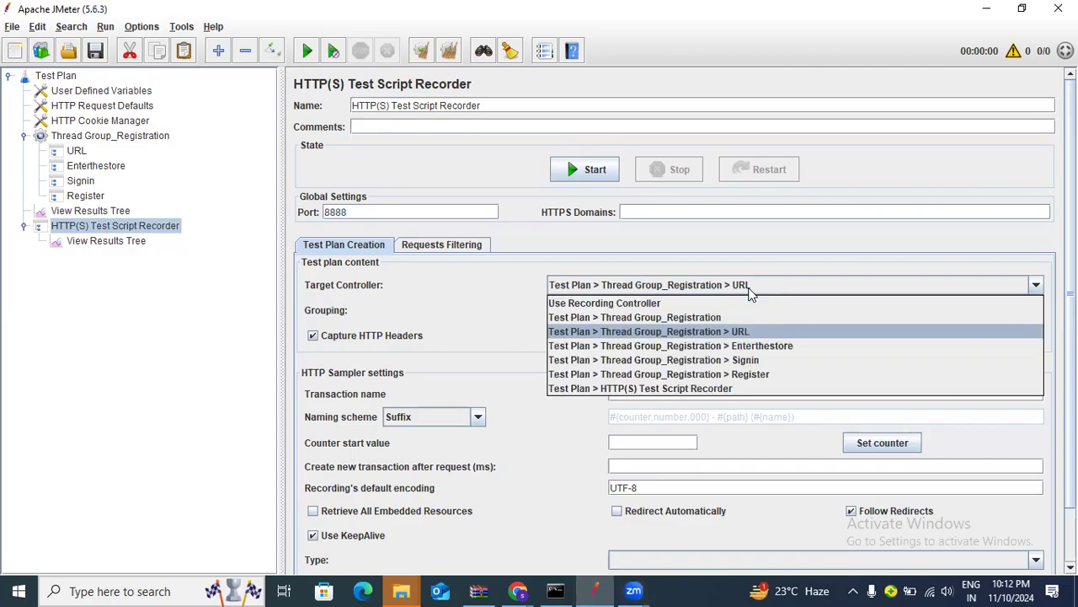
click(741, 333)
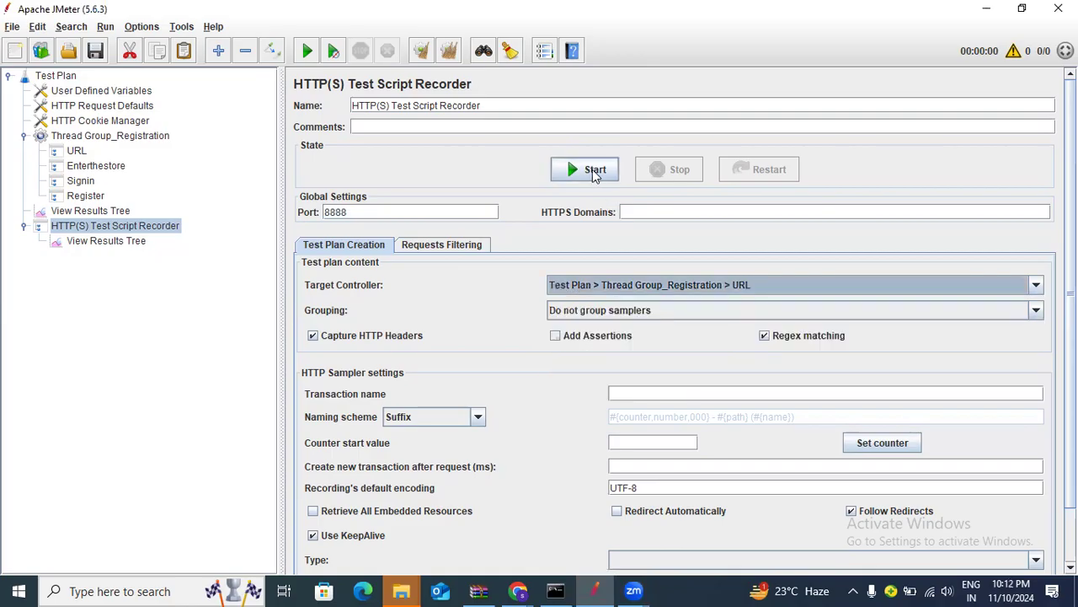
click(592, 170)
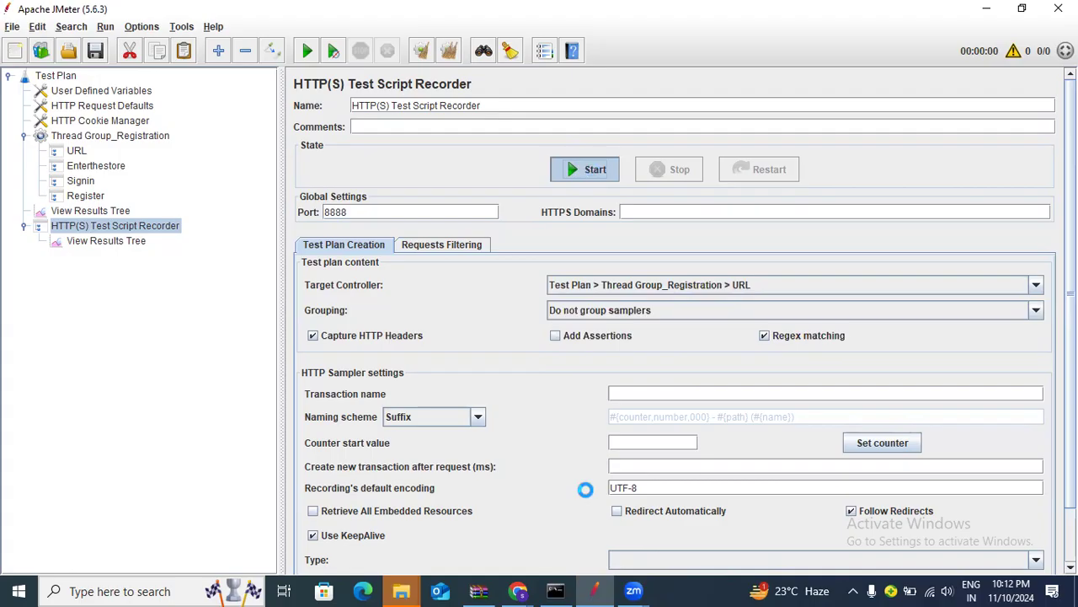
click(517, 591)
click(455, 546)
click(516, 587)
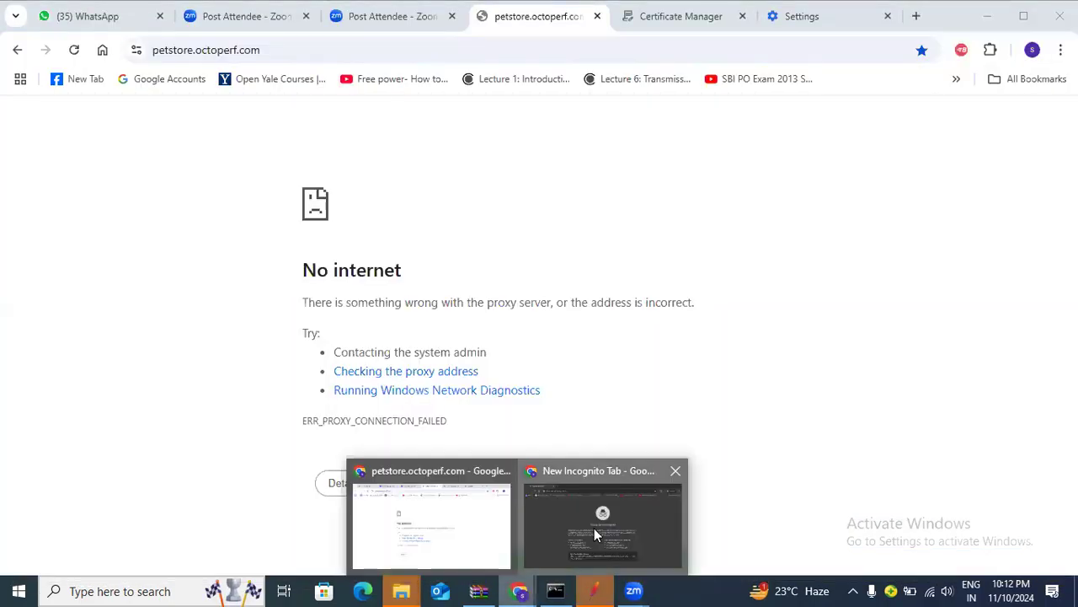
click(594, 529)
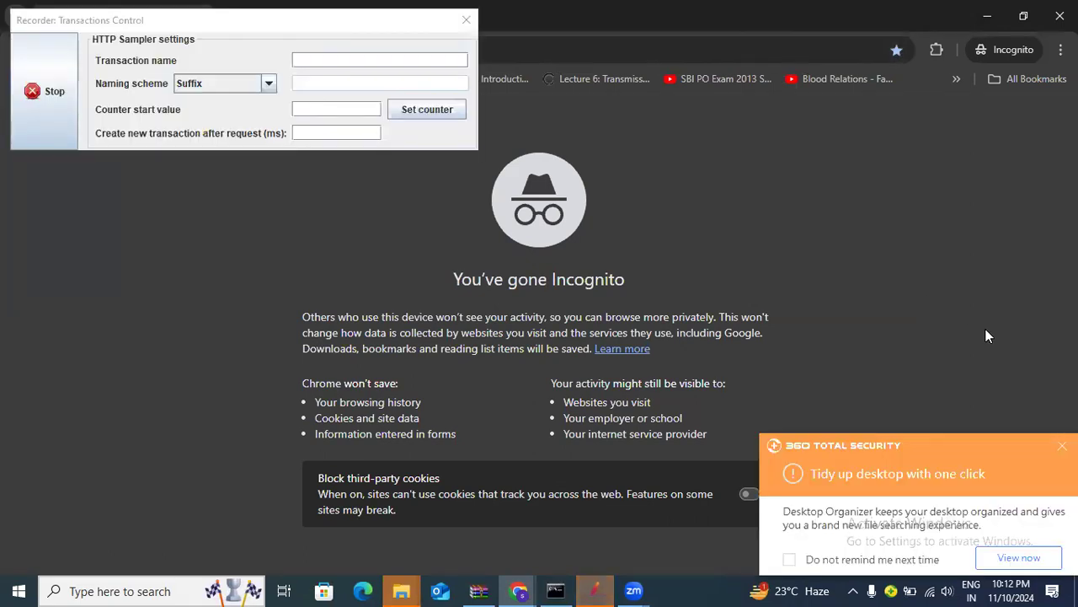
drag(302, 23, 474, 366)
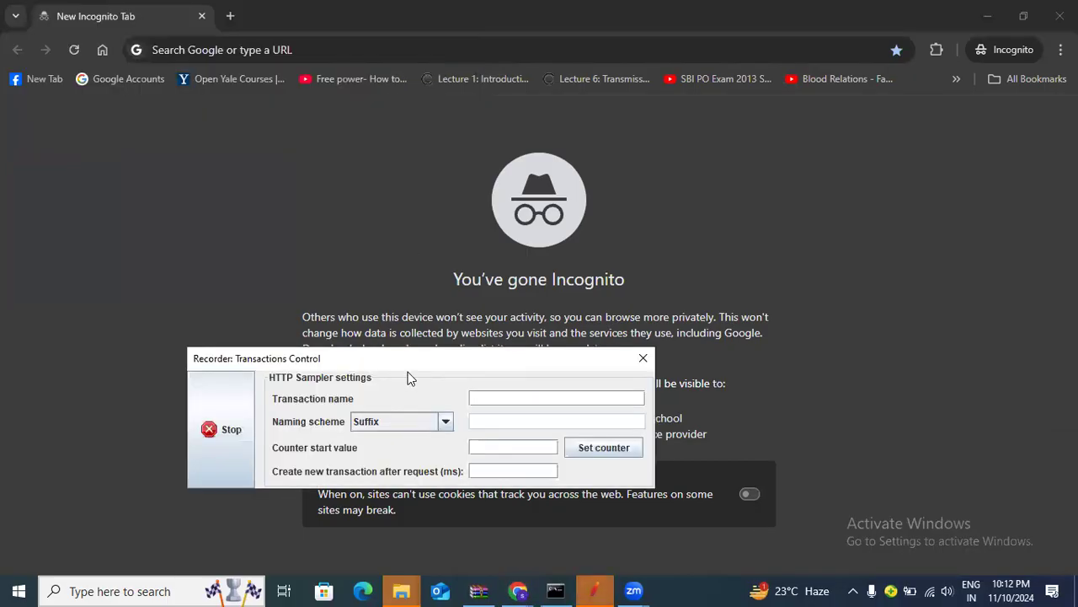
click(292, 56)
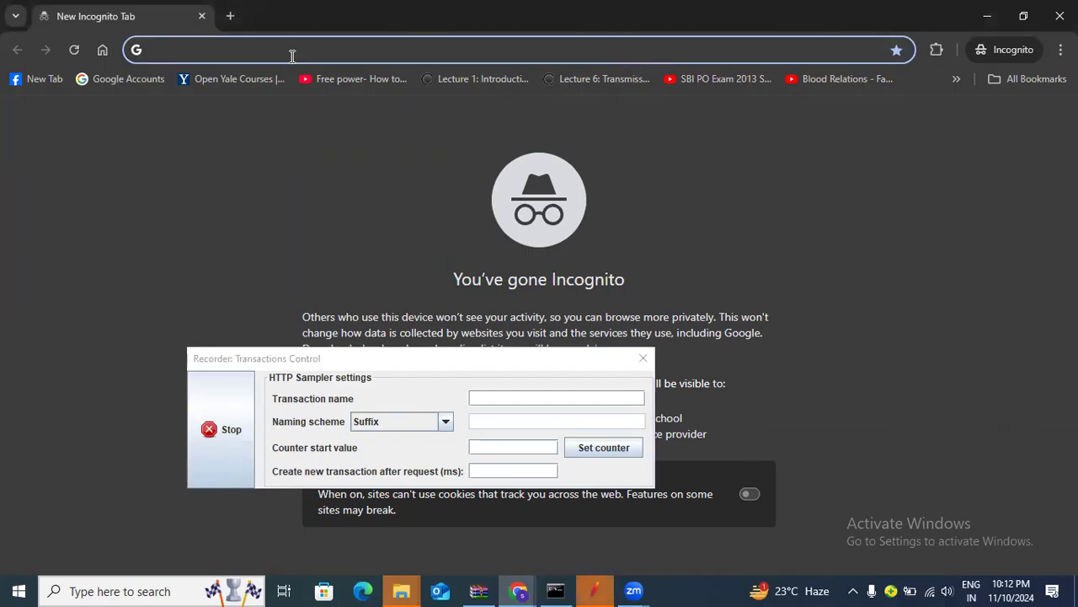
key(ctrl+v)
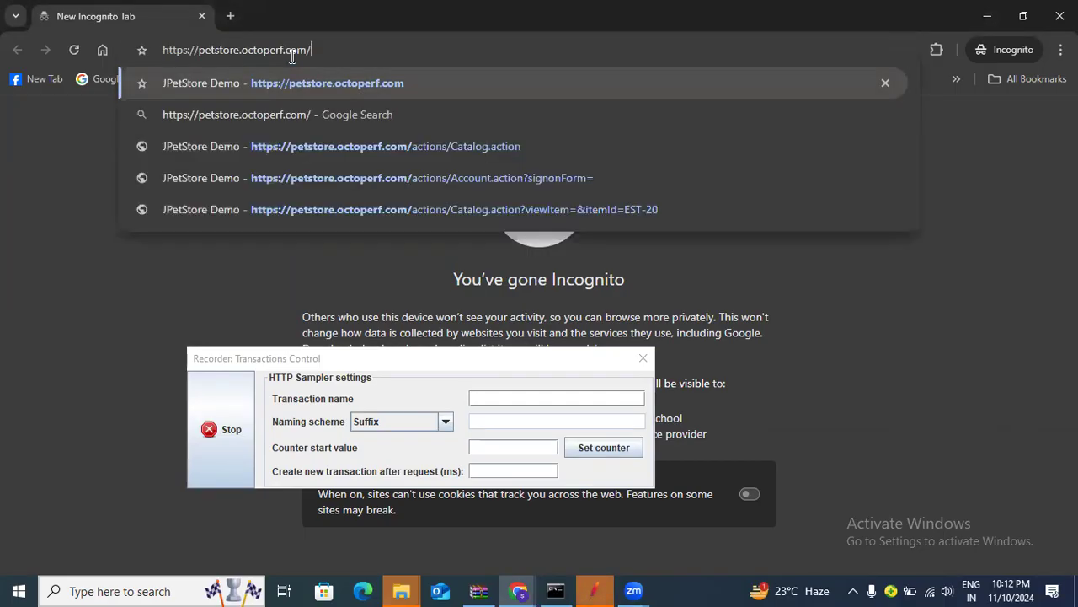
key(Return)
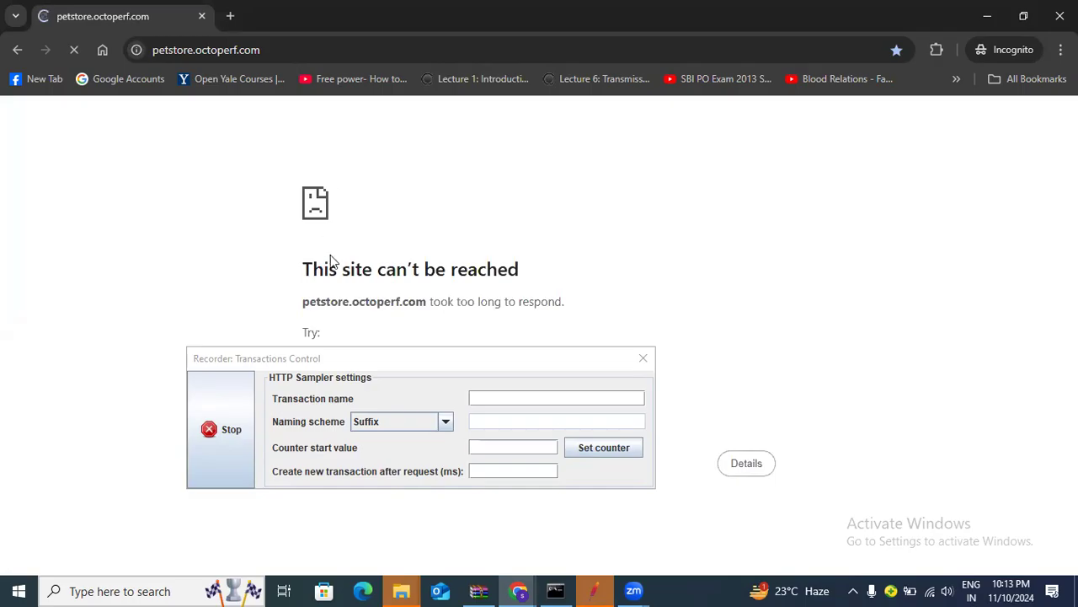
Reload the JPetStore site after the timeout, then stop recording
drag(387, 363, 728, 221)
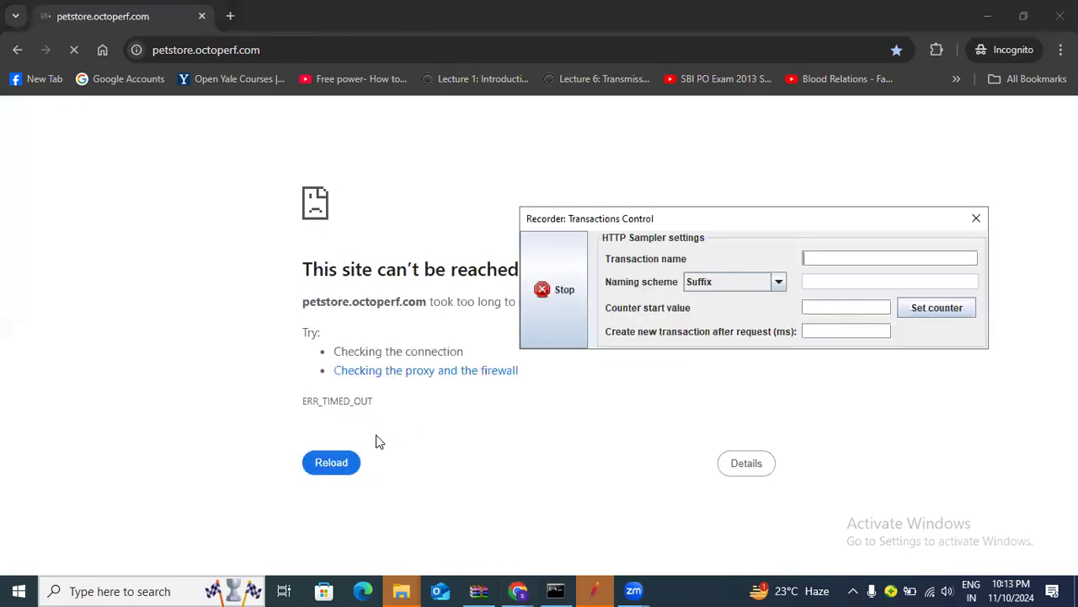
click(332, 464)
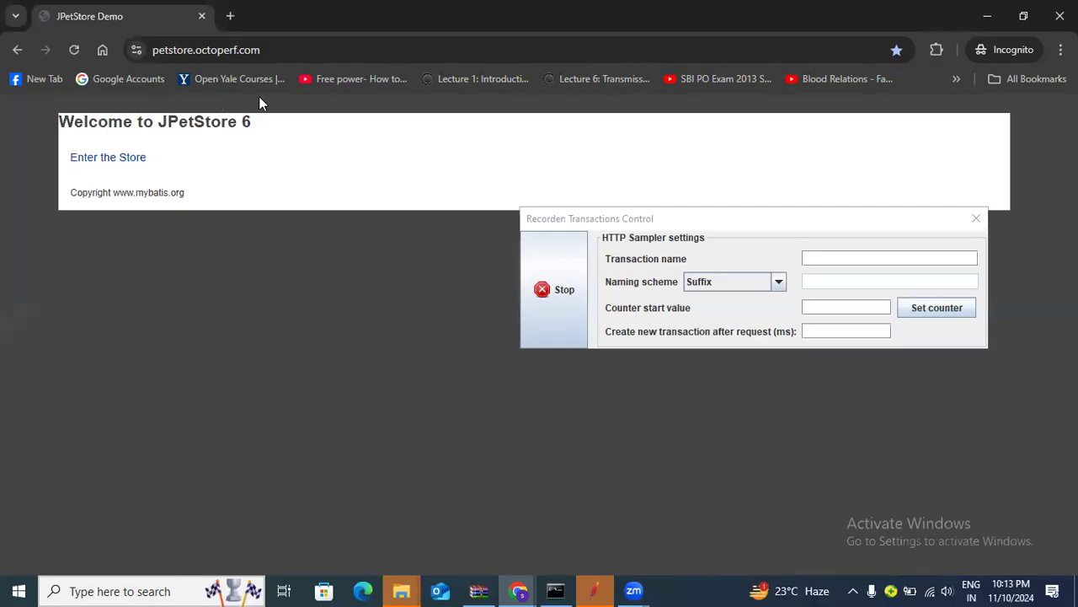
click(552, 290)
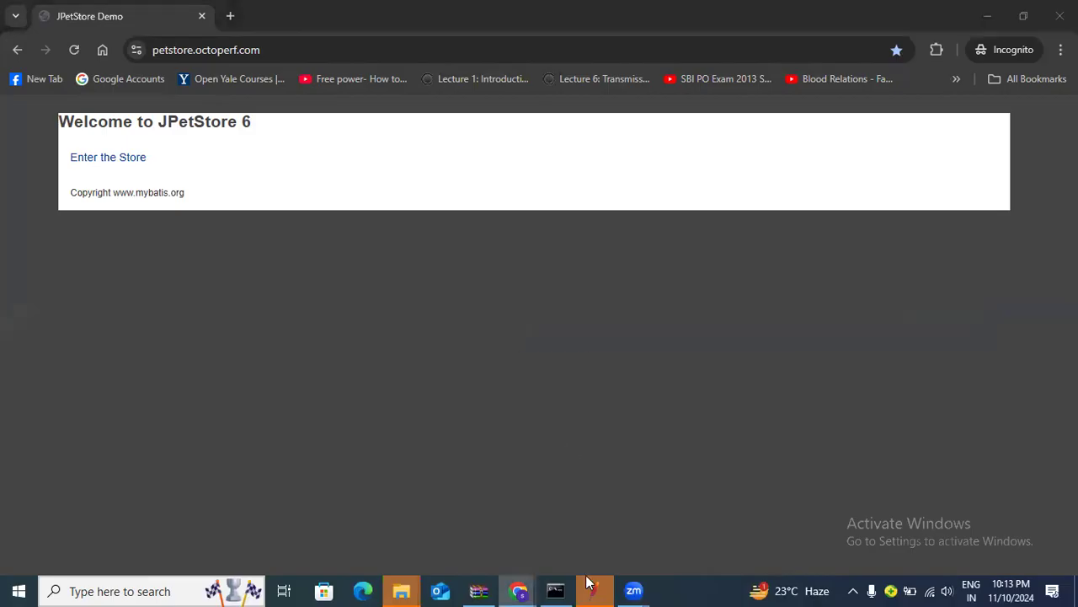
click(593, 588)
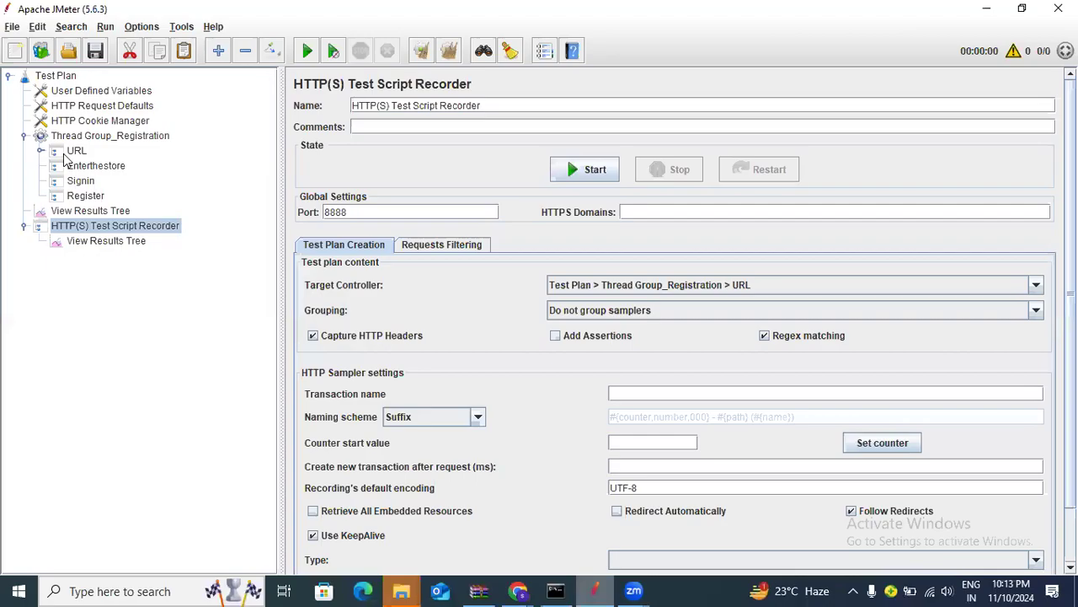
click(40, 151)
click(120, 167)
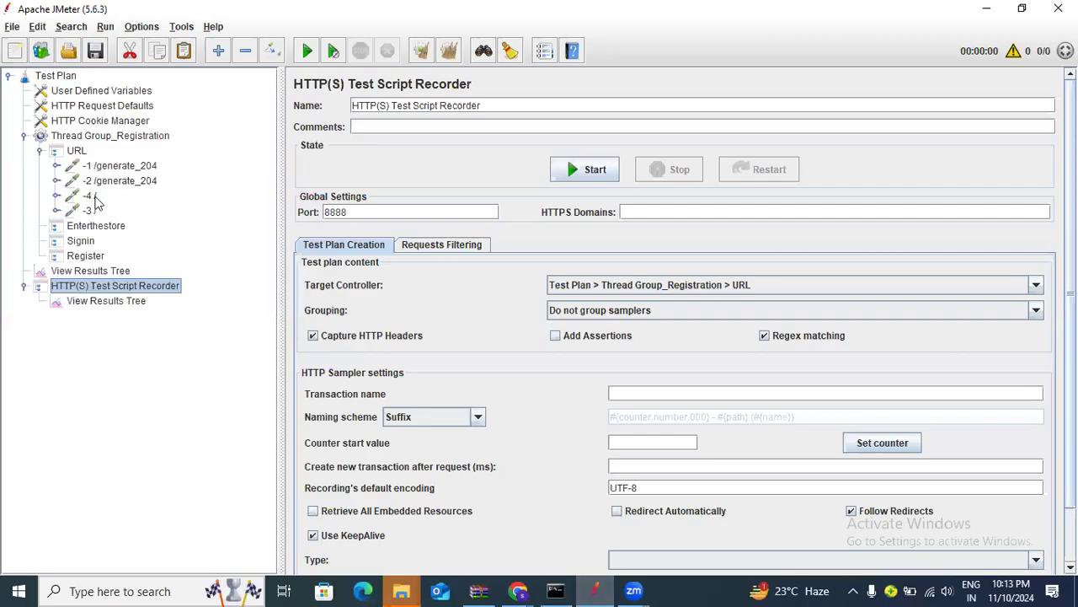
click(90, 209)
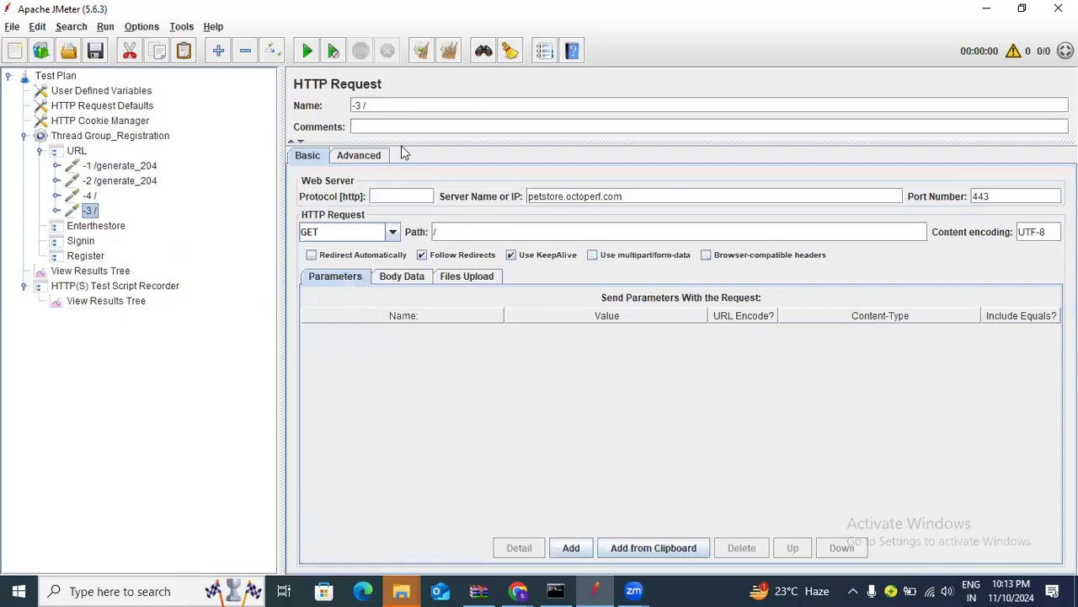
click(388, 199)
click(148, 108)
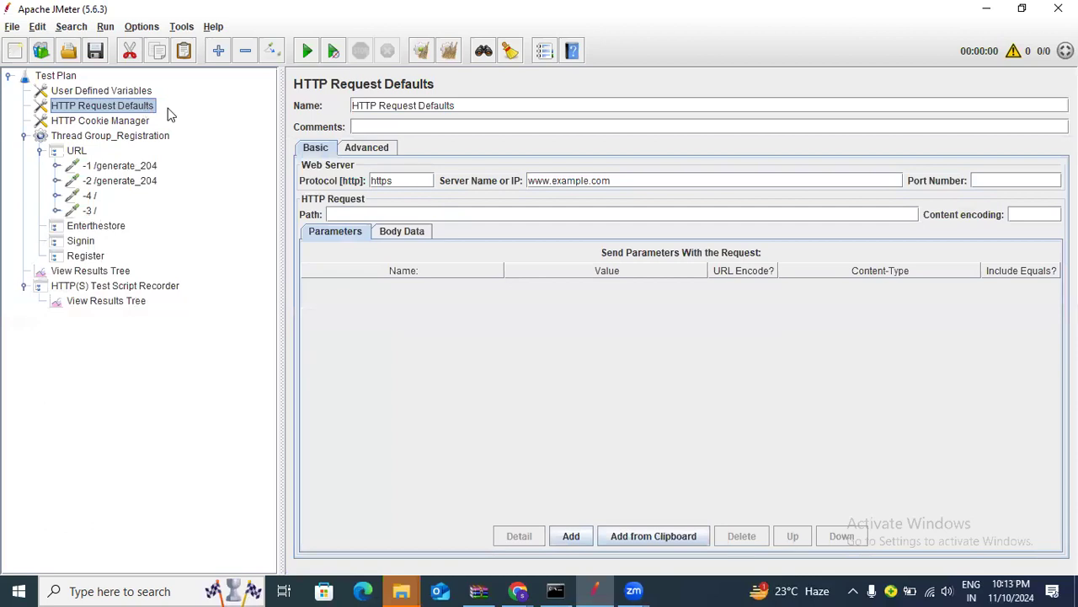
drag(414, 179, 354, 180)
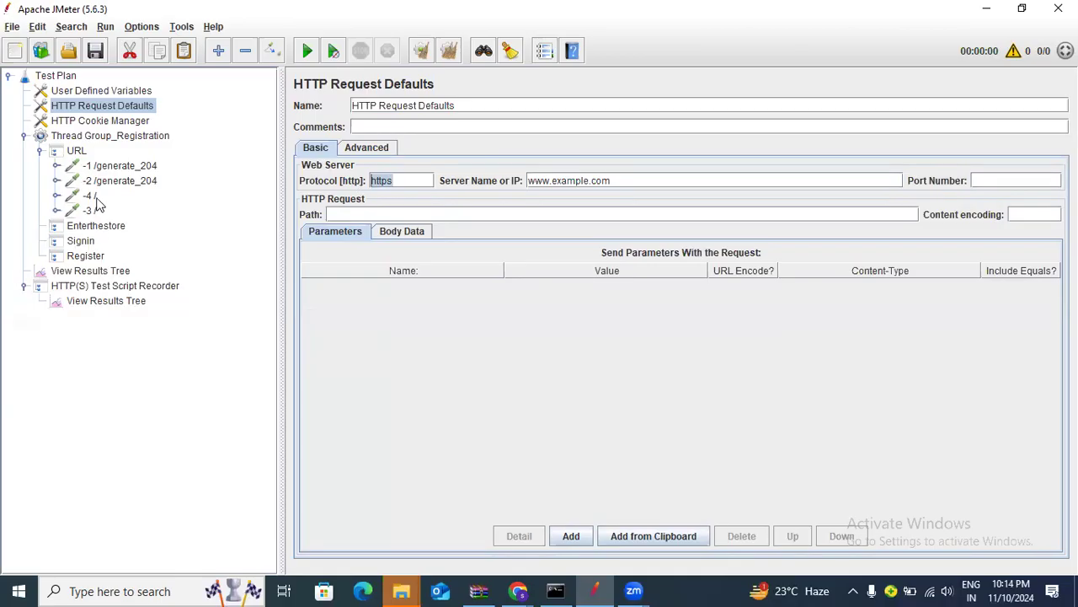
click(97, 225)
click(93, 198)
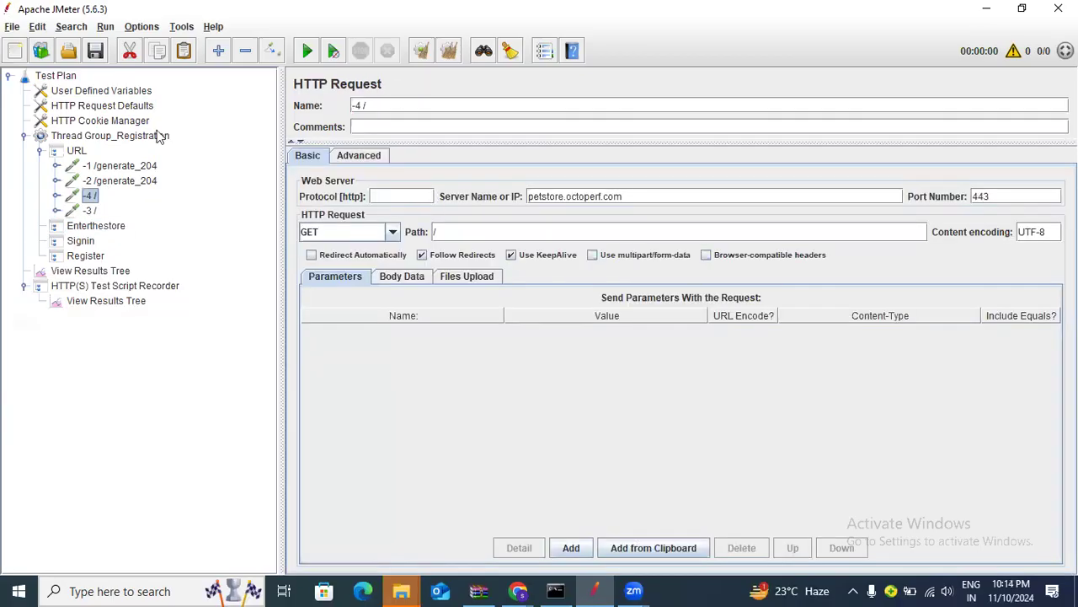
click(131, 106)
drag(399, 181, 335, 179)
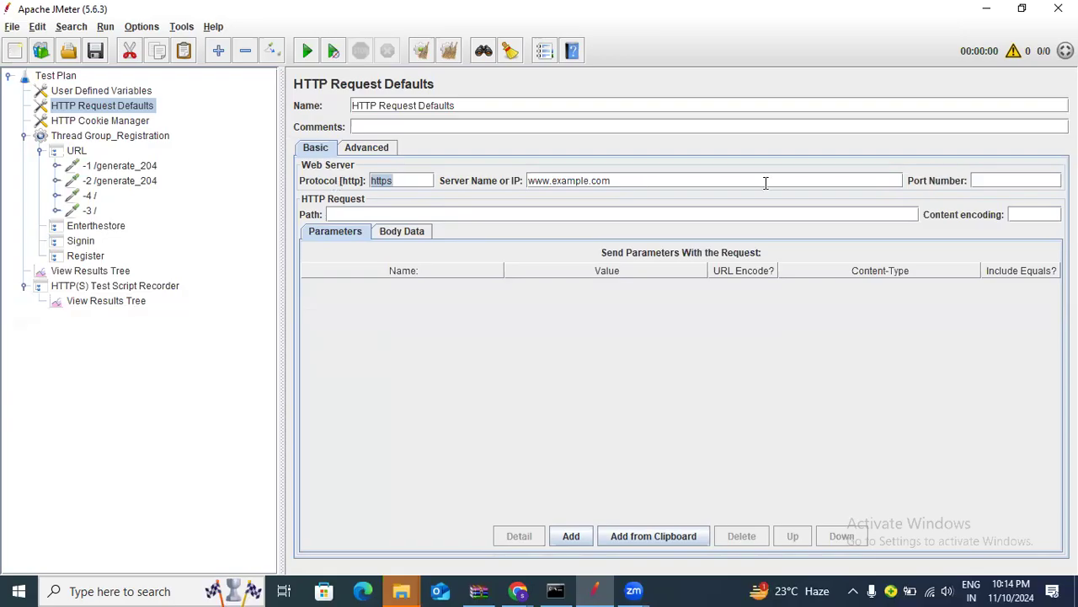
drag(610, 180, 508, 175)
click(95, 194)
drag(649, 197, 473, 200)
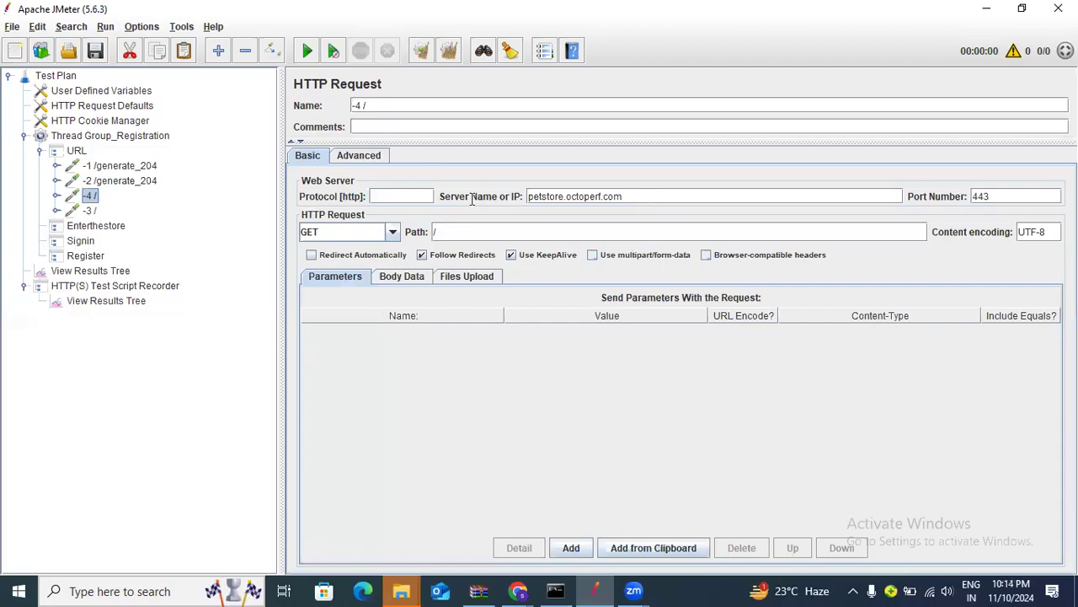
click(107, 108)
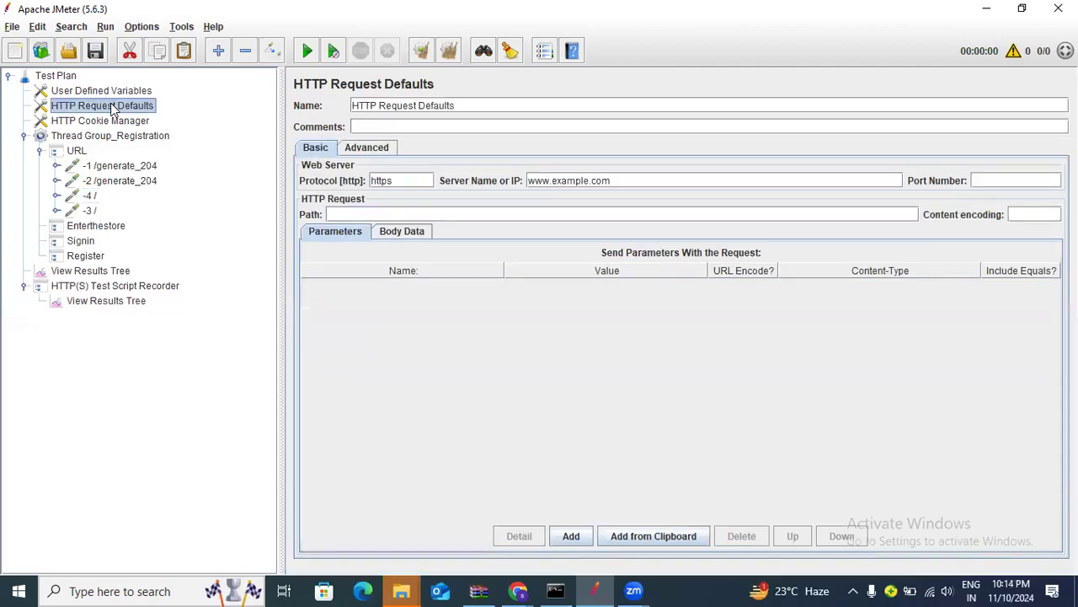
drag(612, 180, 529, 181)
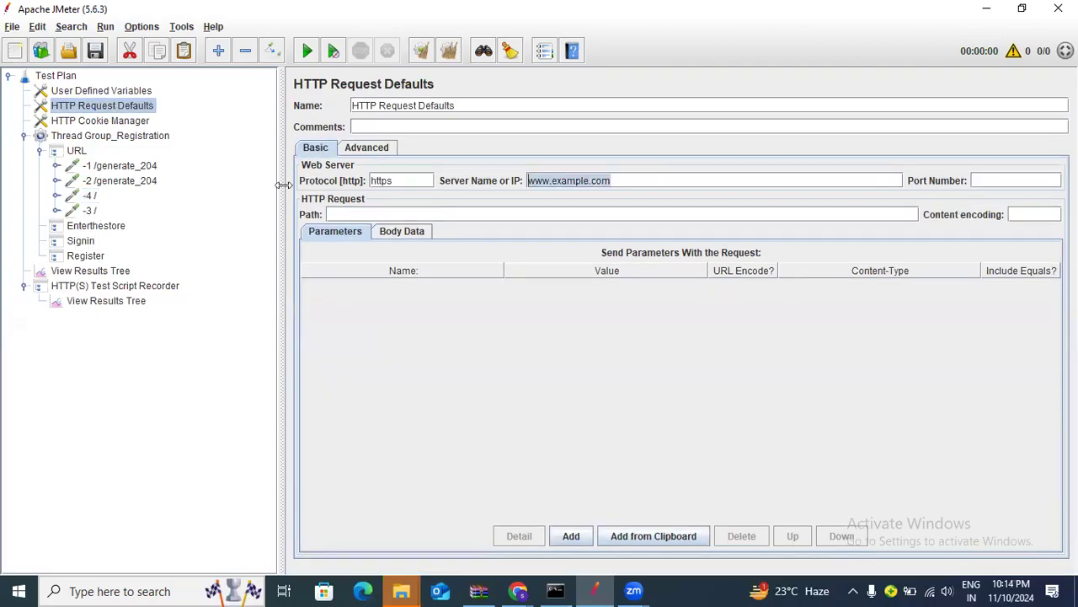
click(103, 228)
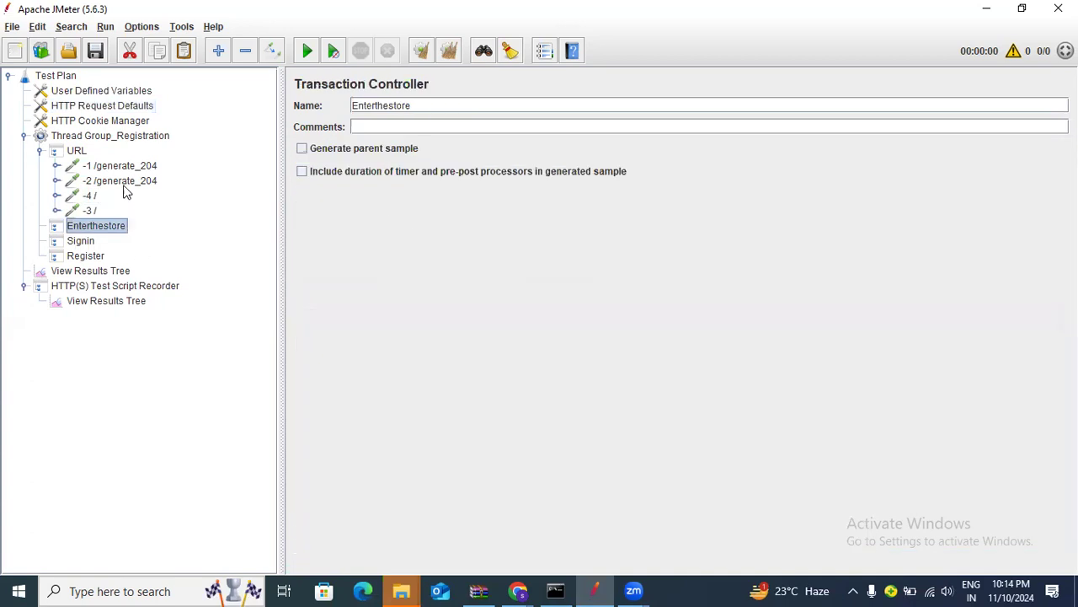
click(94, 197)
drag(667, 196, 523, 197)
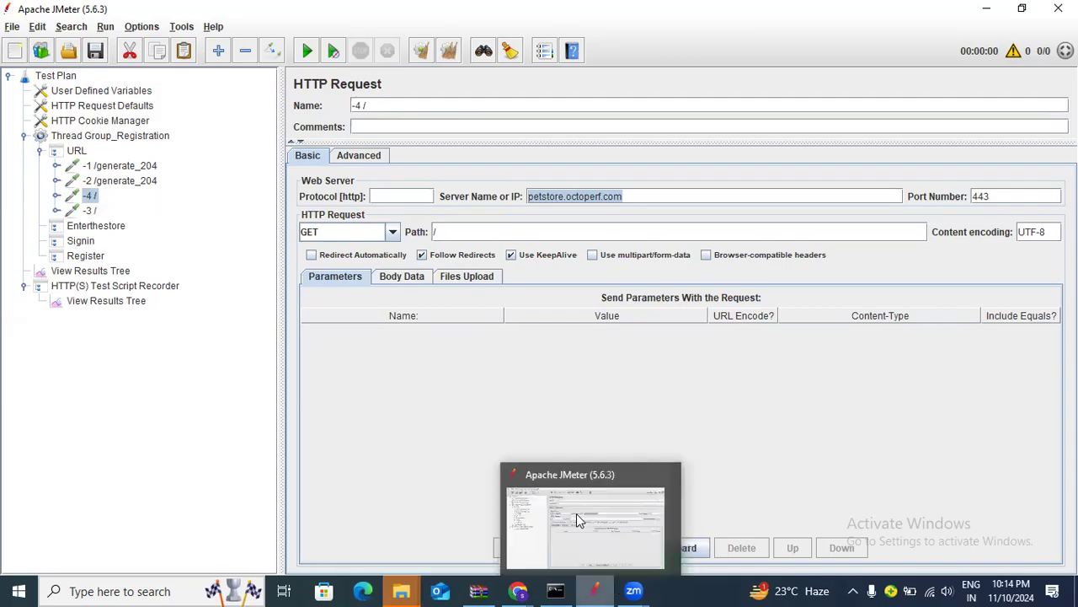
Start the HTTP(S) Test Script Recorder targeting Enterthestore, with the JPetStore Chrome window in front
click(145, 287)
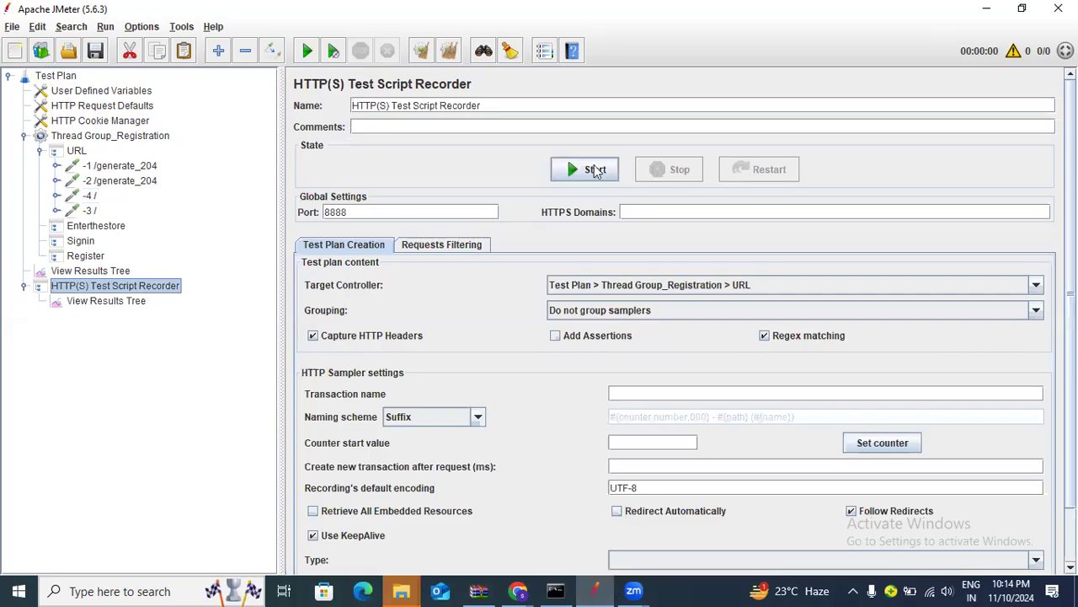
click(595, 172)
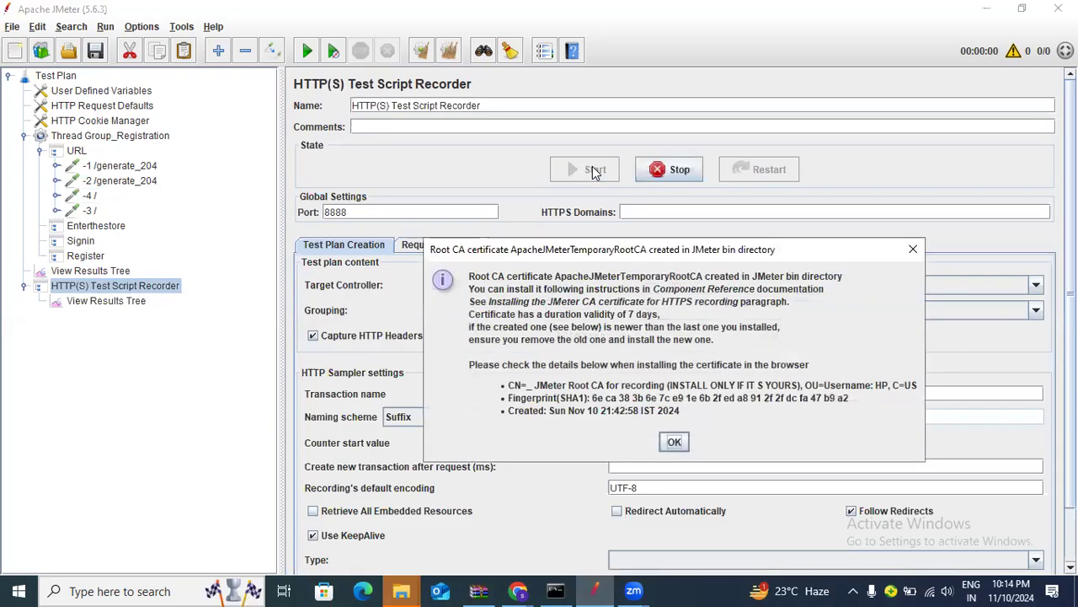
click(518, 591)
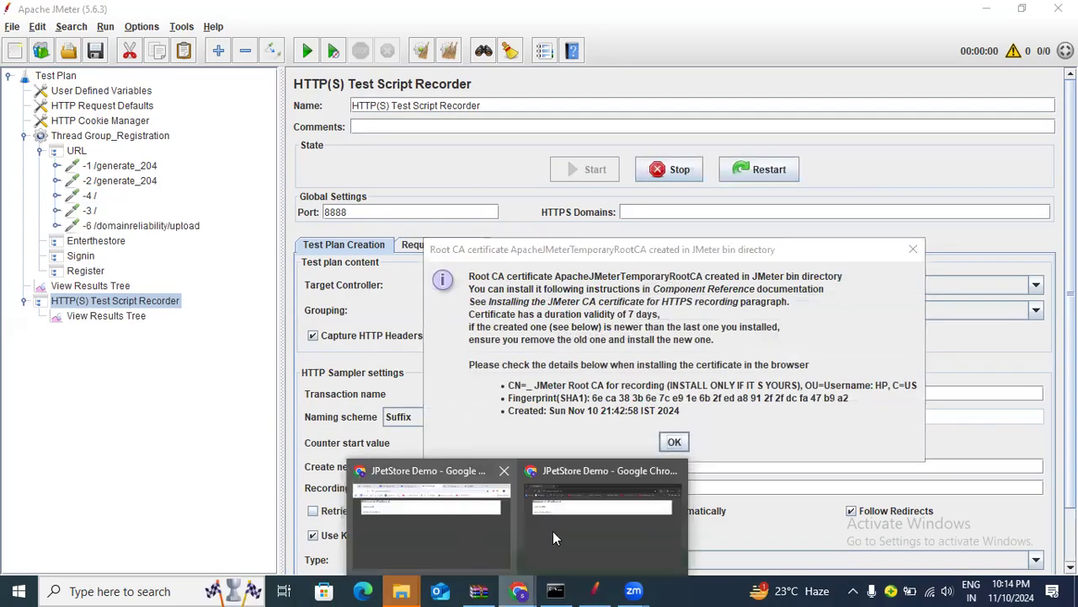
click(594, 533)
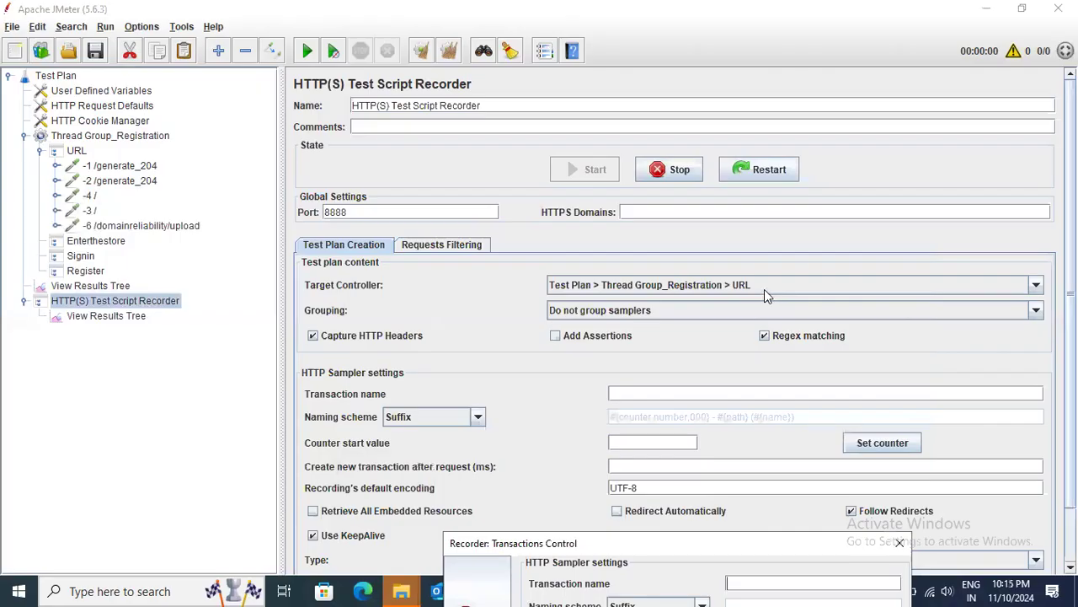
click(764, 289)
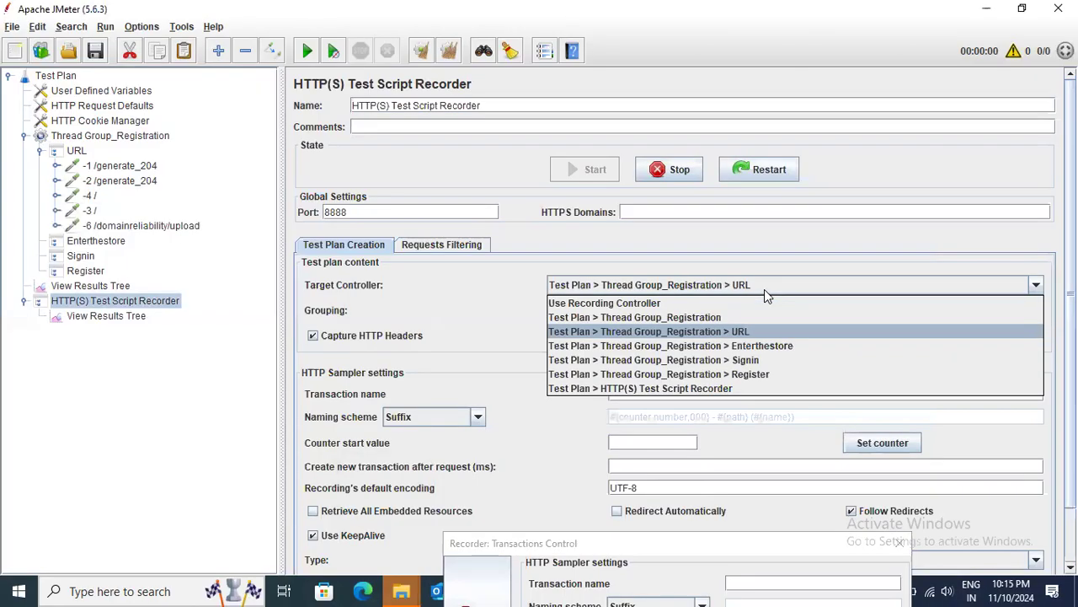
click(763, 347)
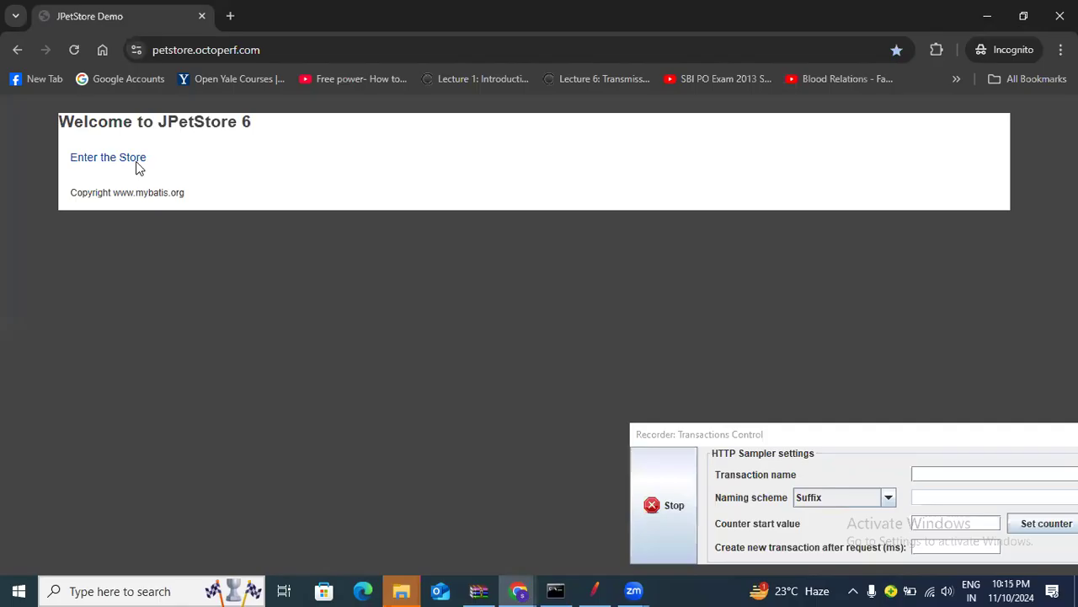
Enter the JPetStore store catalog, then stop recording and return to JMeter
click(109, 161)
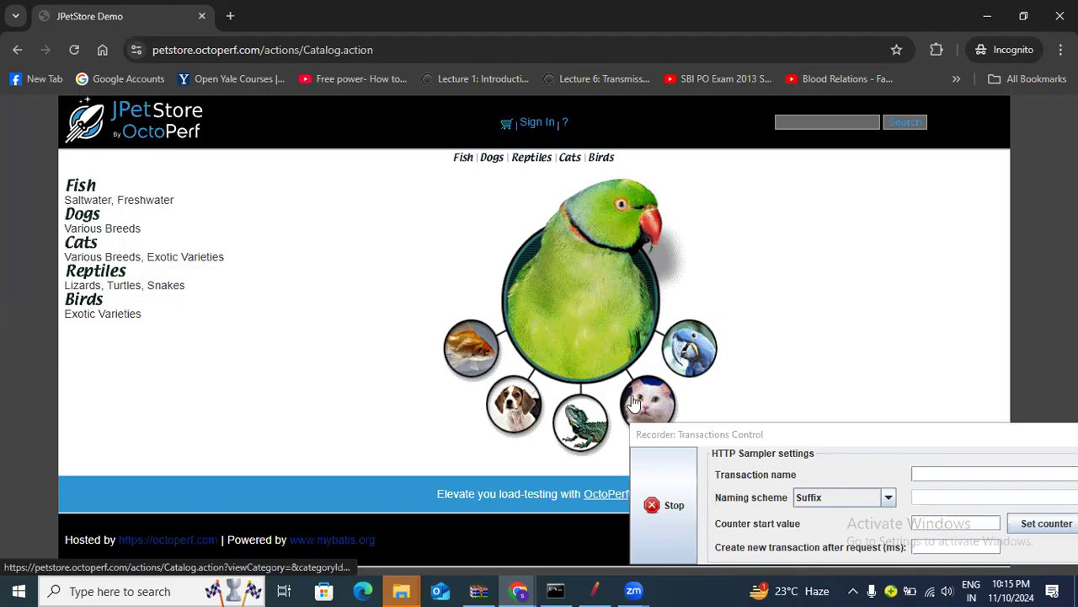
click(660, 506)
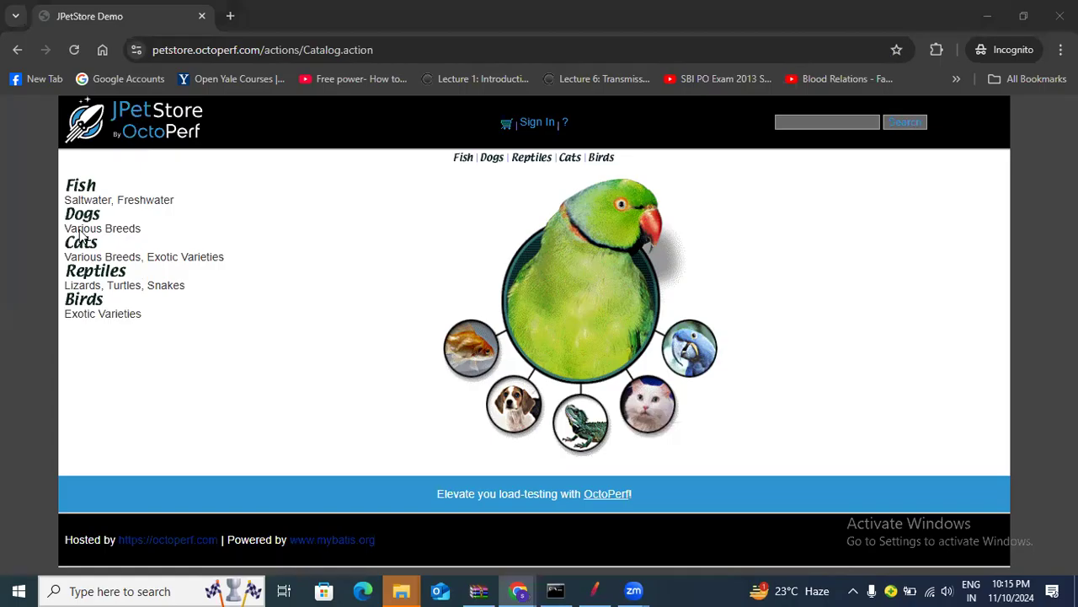
key(alt+Tab)
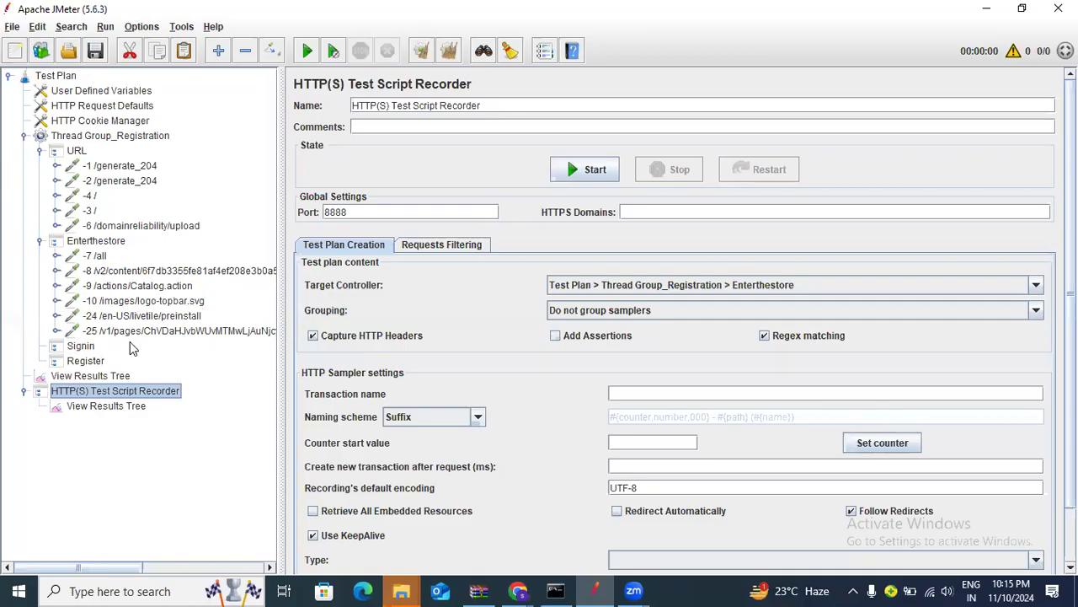
Review the recorded -8, -25, -9 /actions/Catalog.action and -10 /images/logo-topbar.svg requests
click(180, 272)
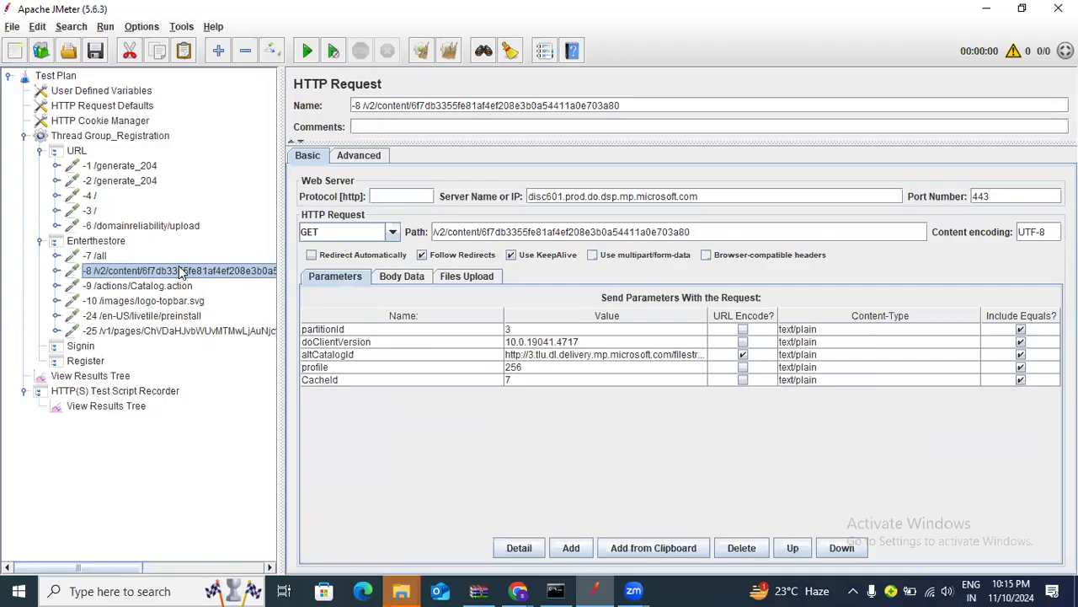
click(179, 331)
click(170, 286)
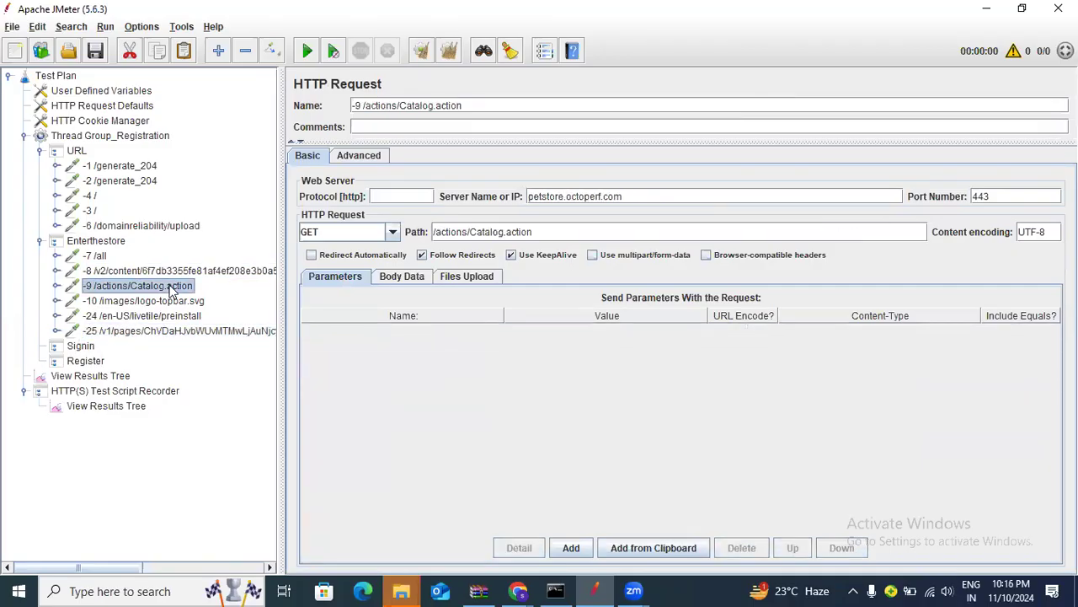
click(170, 300)
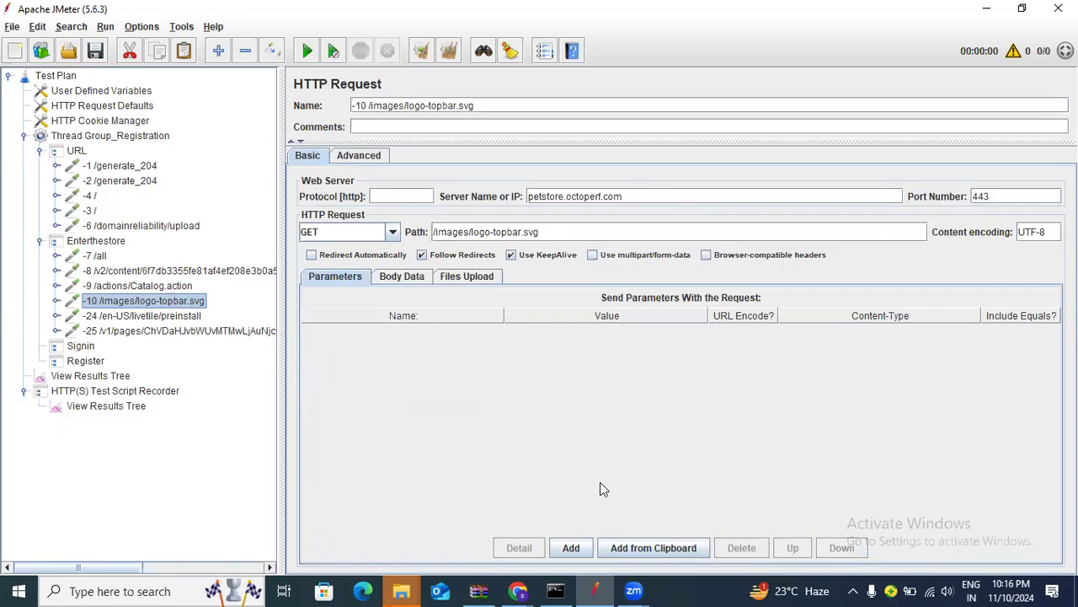
Switch the recorder's target controller to Signin and bring the JPetStore Chrome window forward
click(133, 391)
click(730, 283)
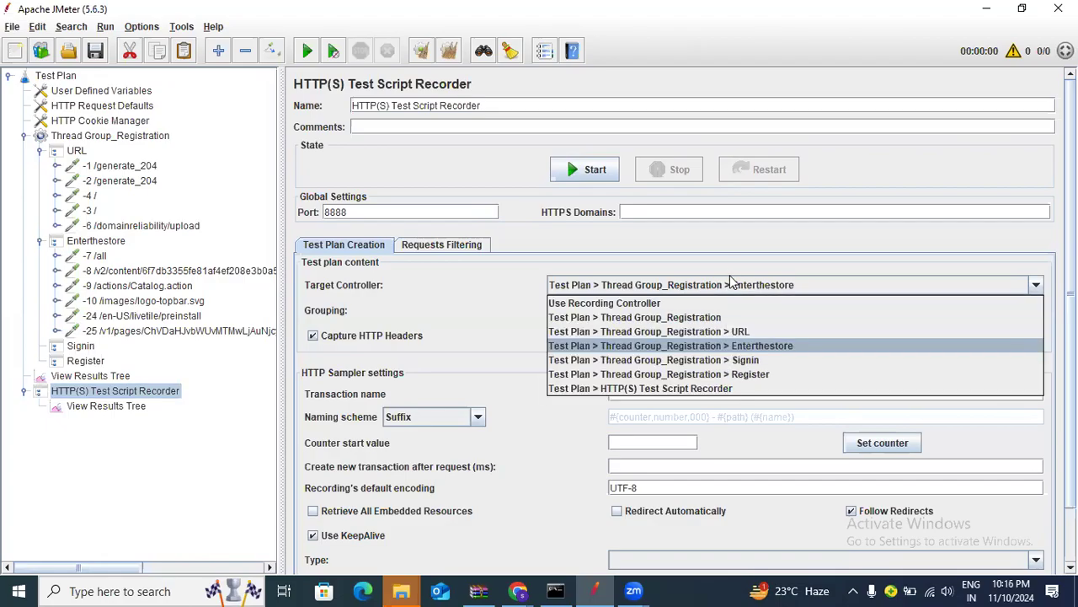
click(696, 360)
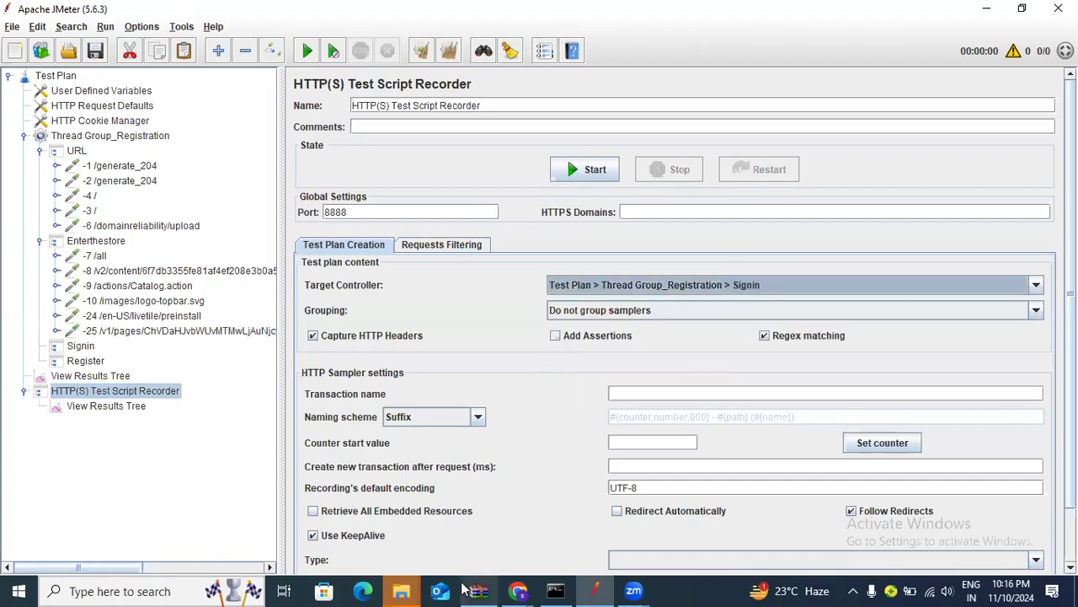
click(518, 591)
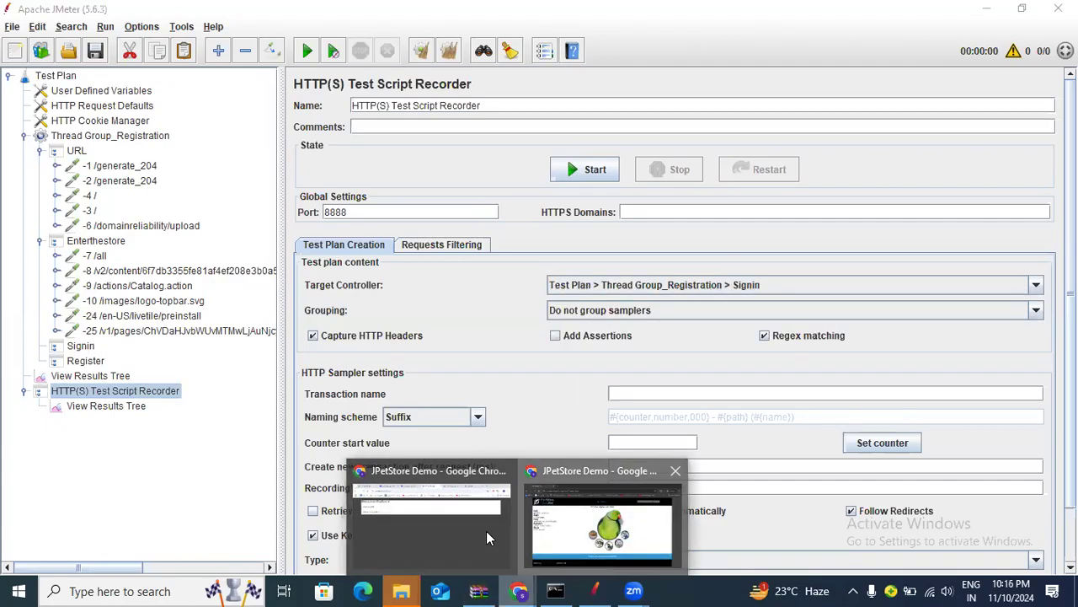
click(487, 537)
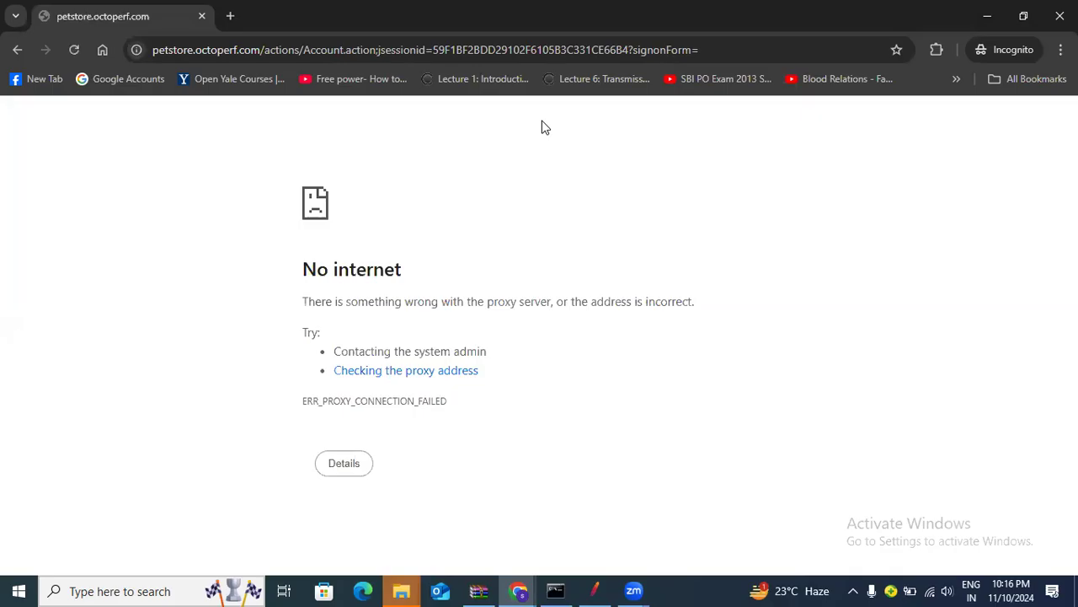
Reload the sign-in page (ERR_PROXY_CONNECTION_FAILED), then restart the JMeter recorder still targeting Signin
key(F5)
click(603, 588)
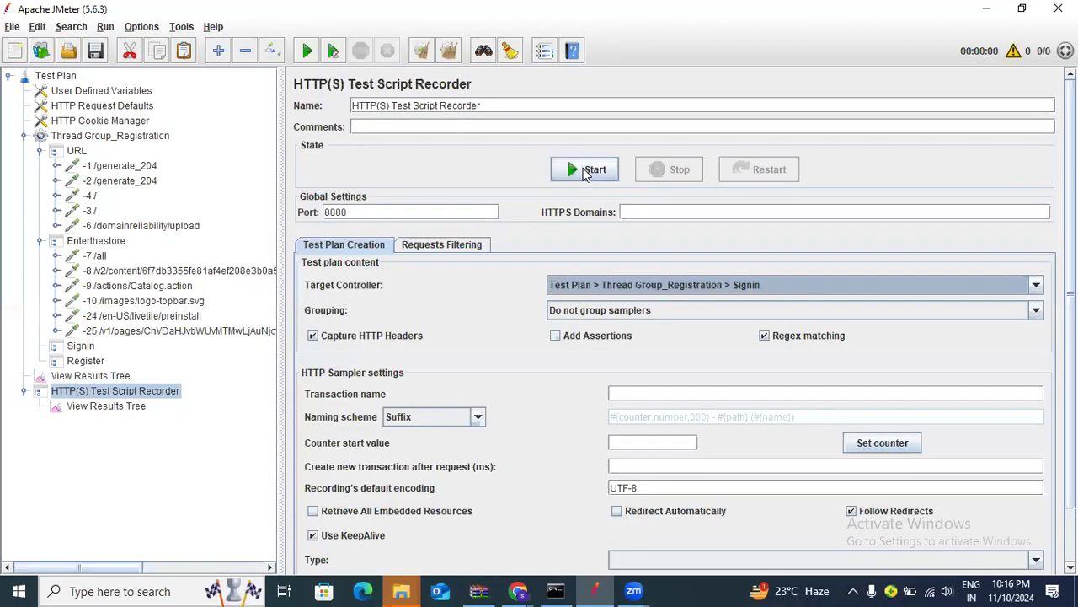
click(583, 168)
click(668, 281)
click(668, 281)
click(583, 170)
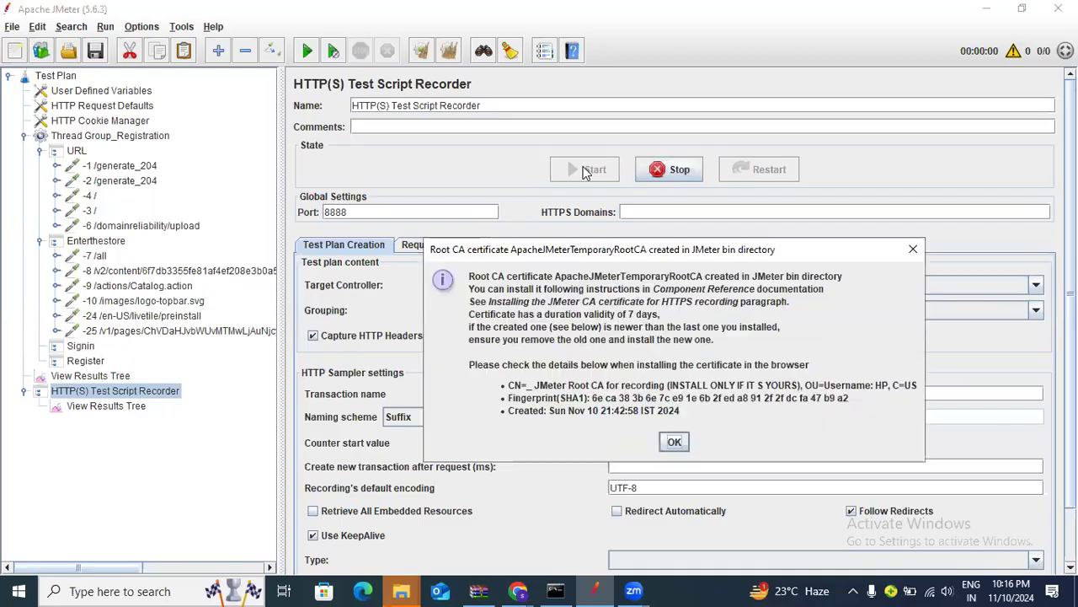
Reload the petstore.octoperf.com sign-in page through the proxy, then return to JMeter
click(518, 590)
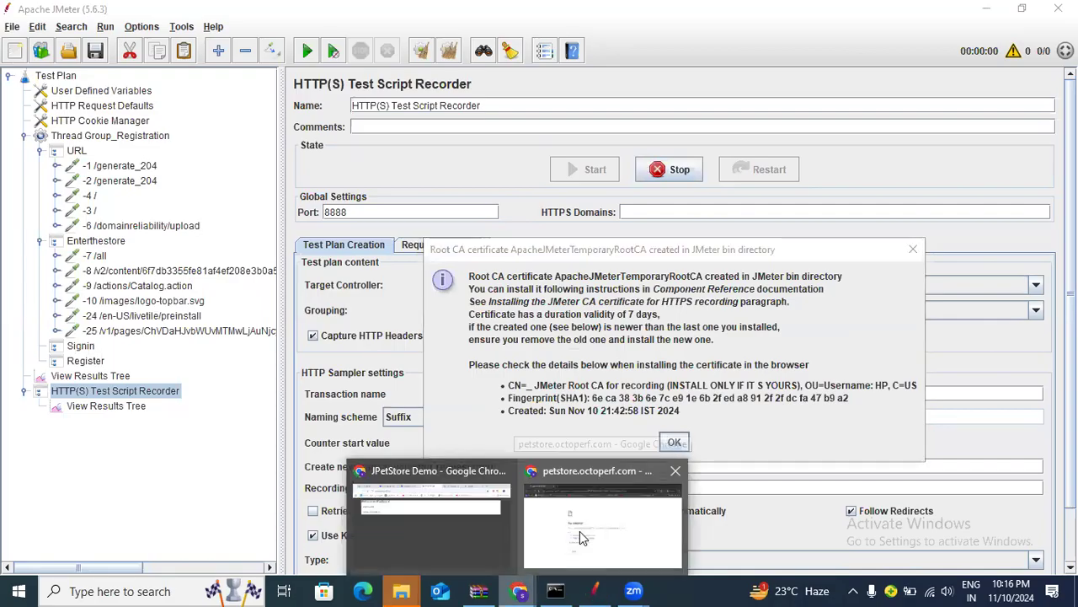
click(579, 531)
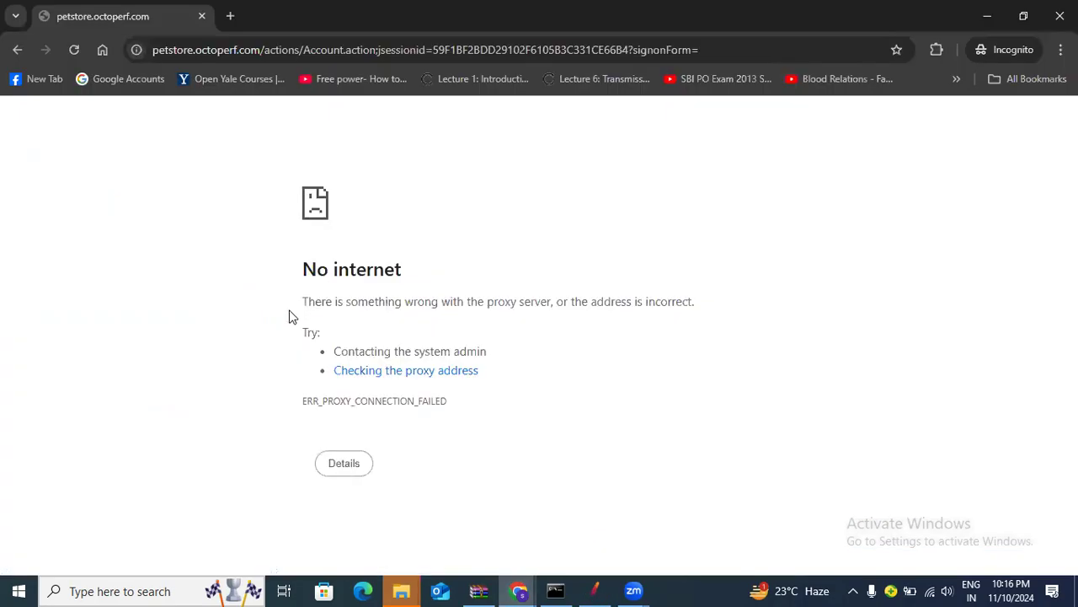
click(83, 53)
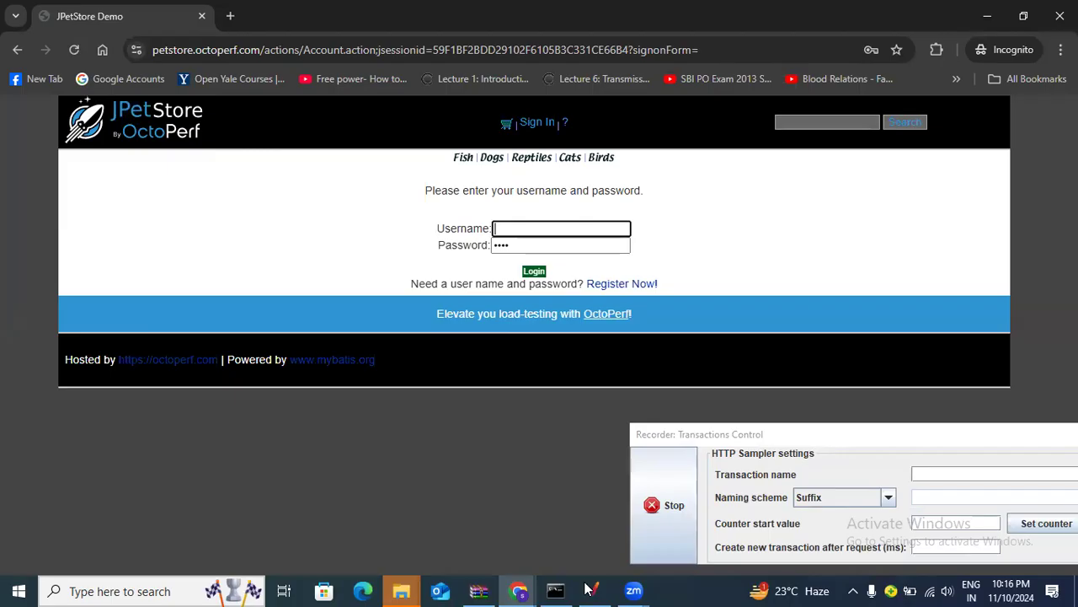
key(alt+Tab)
Expand Signin and review the recorded -26 /actions/Account.action and -27 requests
click(39, 346)
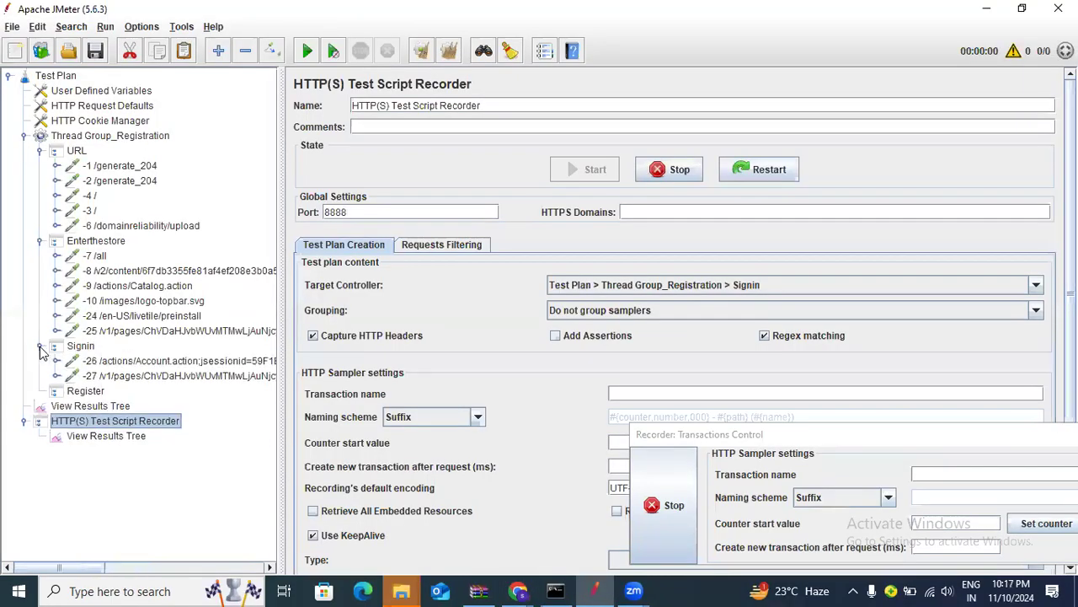
click(145, 362)
click(142, 379)
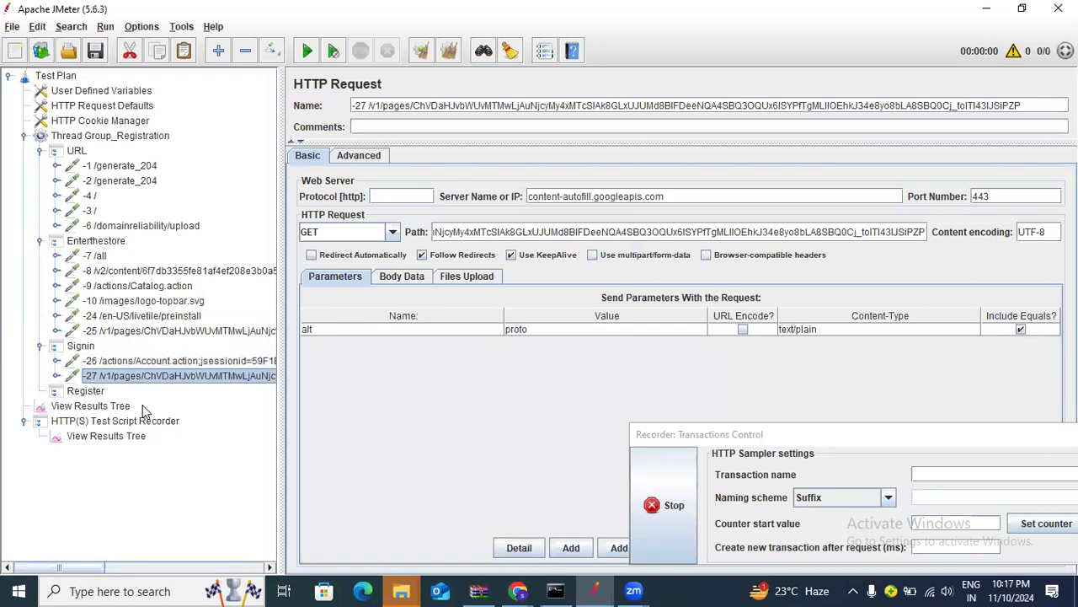
Set the recorder's target controller to Register
click(142, 422)
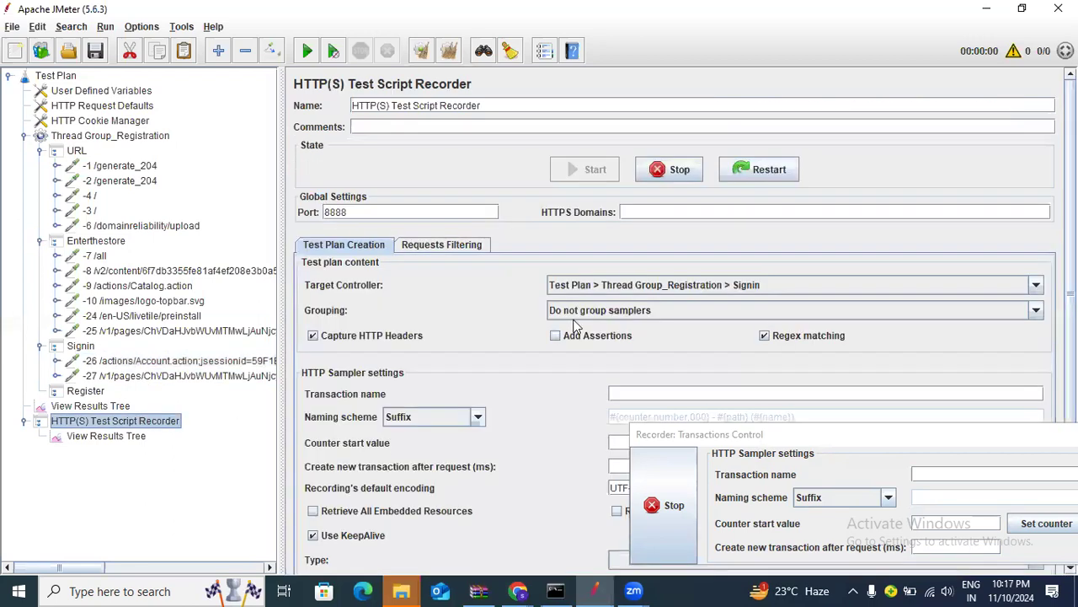
click(646, 286)
click(651, 373)
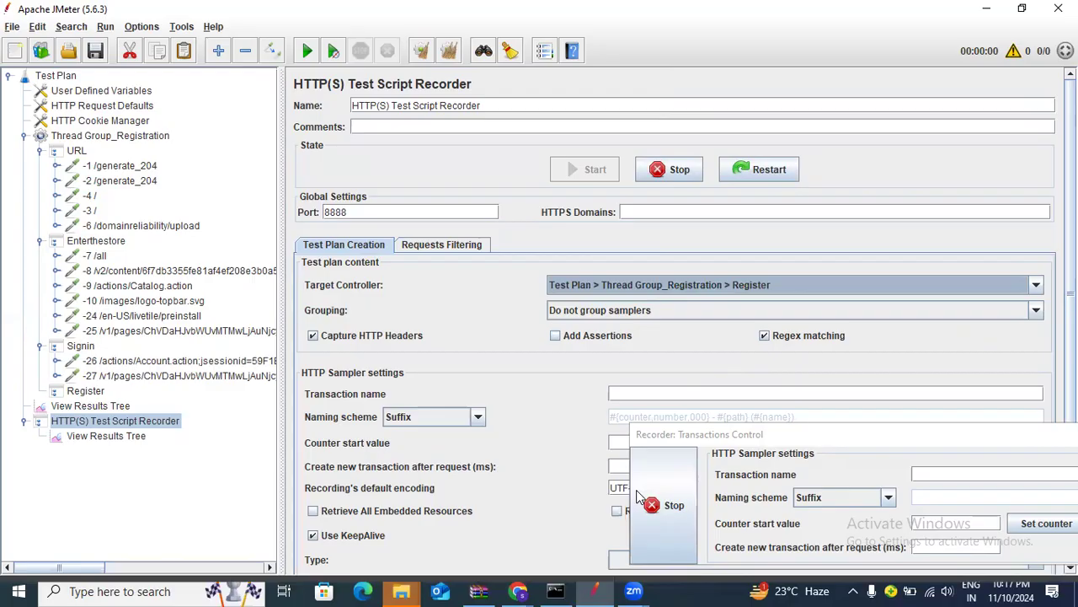
Open the JPetStore new-account form and enter a user ID and the same password twice
mouse_move(519, 589)
click(556, 510)
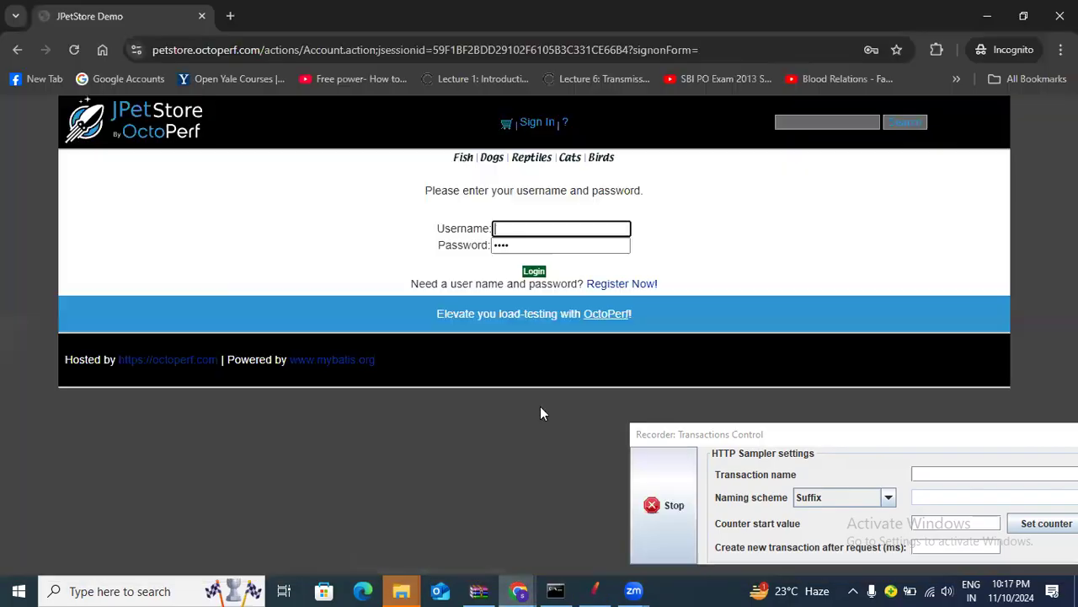
click(643, 288)
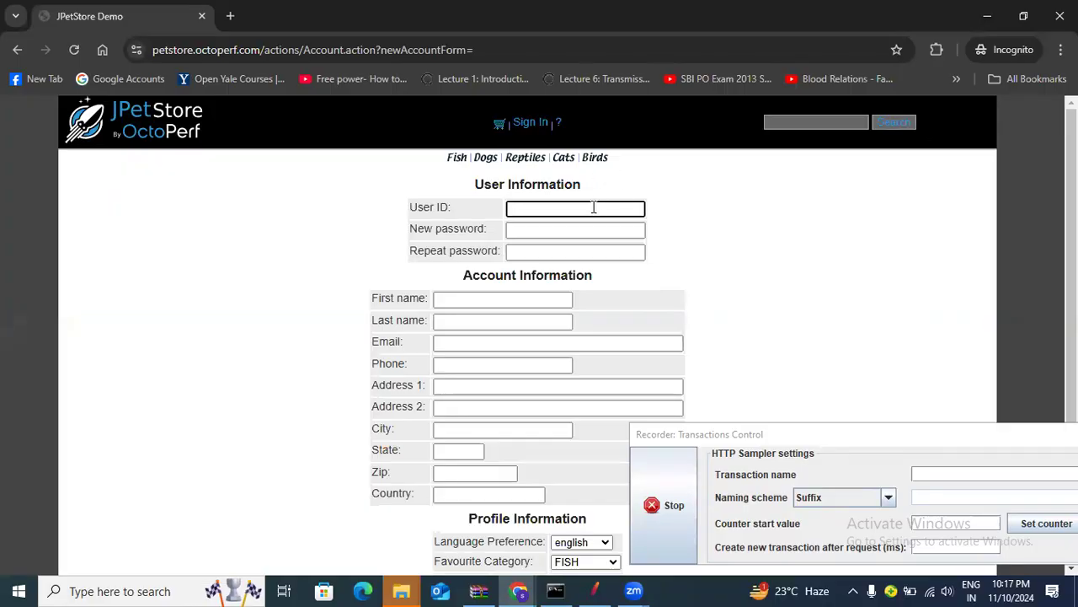
click(594, 208)
text(hjjk87)
click(606, 233)
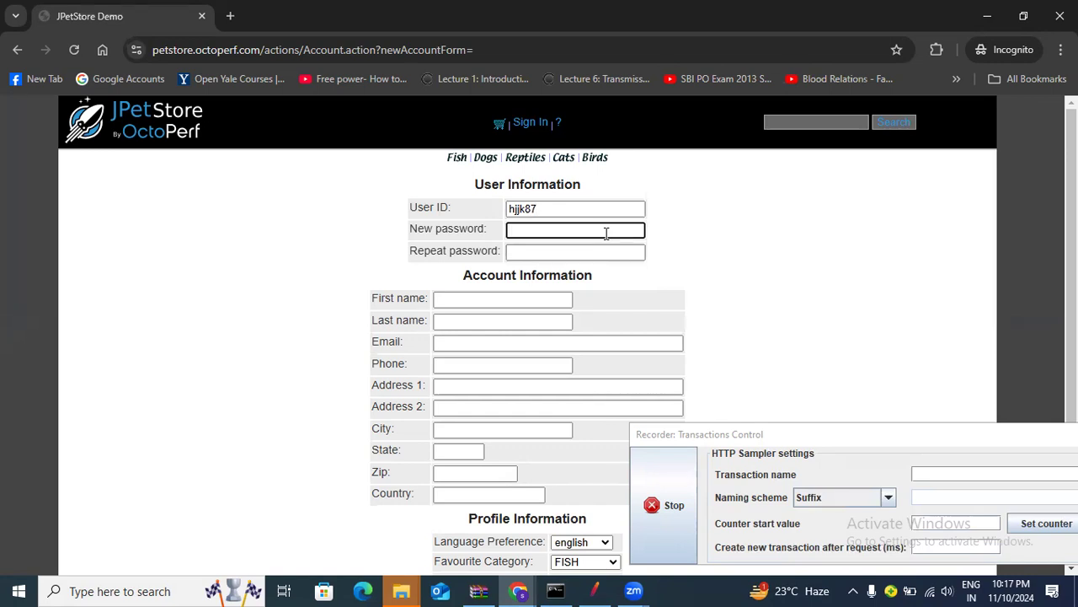
text(123456)
click(593, 254)
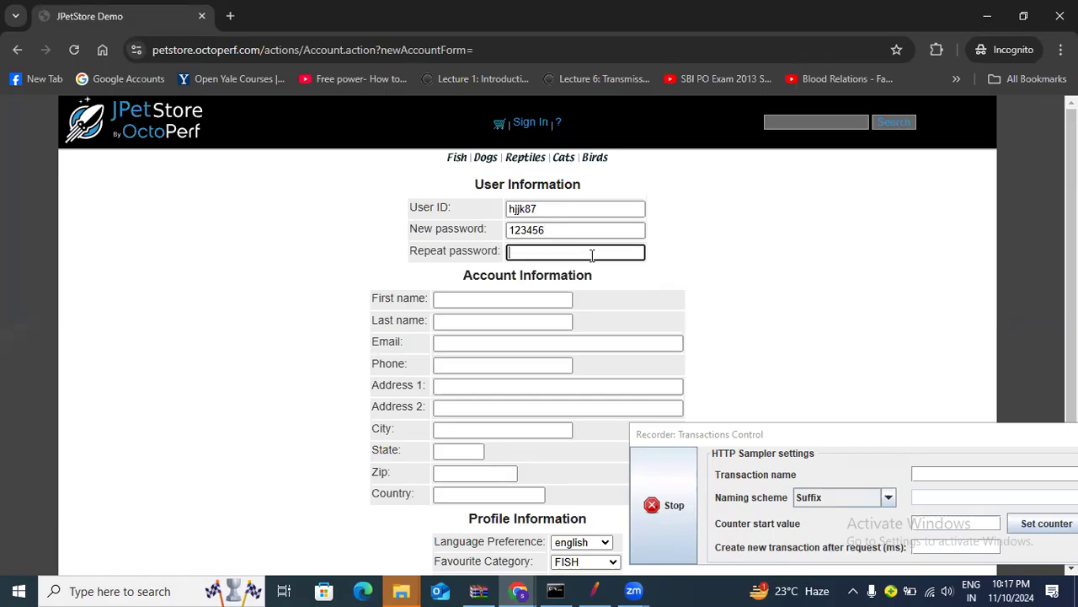
text(123456)
Fill in the first name, last name, email and phone fields
click(506, 299)
text(thfgj)
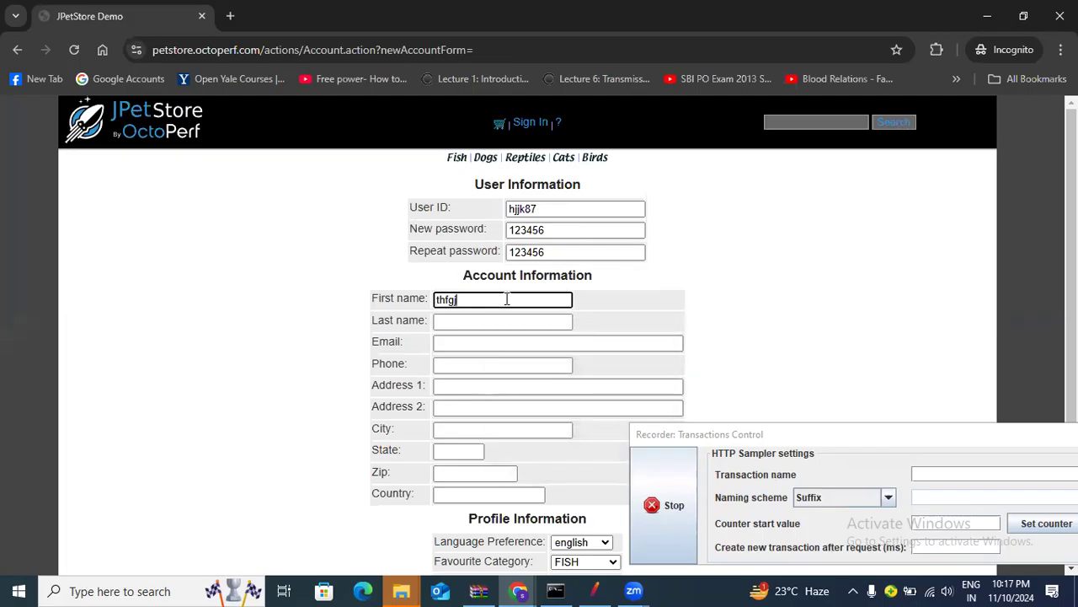
text(mm)
click(488, 321)
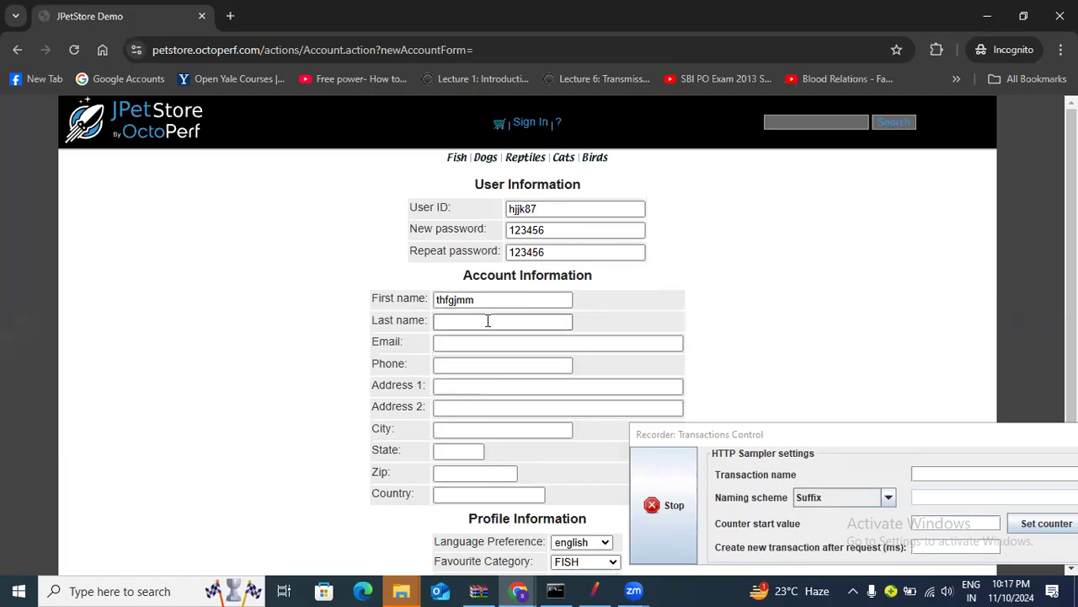
click(488, 321)
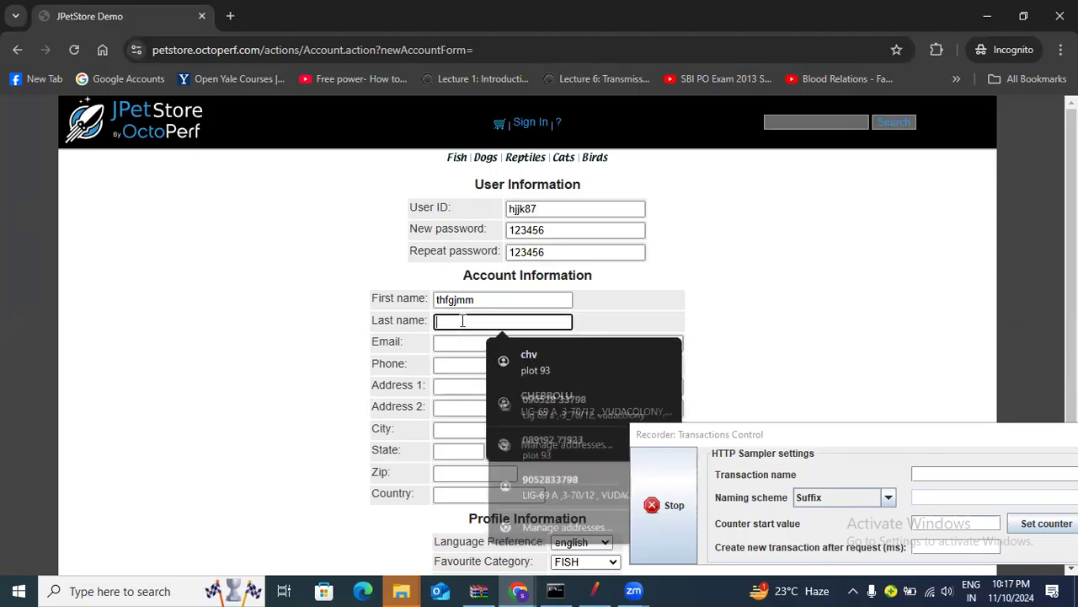
text(ghhhh)
click(462, 342)
text(hhhhh)
click(472, 370)
text(hhhh)
Fill in both address lines, city, state, zip and country
click(472, 385)
text(hhhh)
click(475, 411)
text(jjj)
click(475, 431)
text(jjjj)
click(459, 451)
text(jjj)
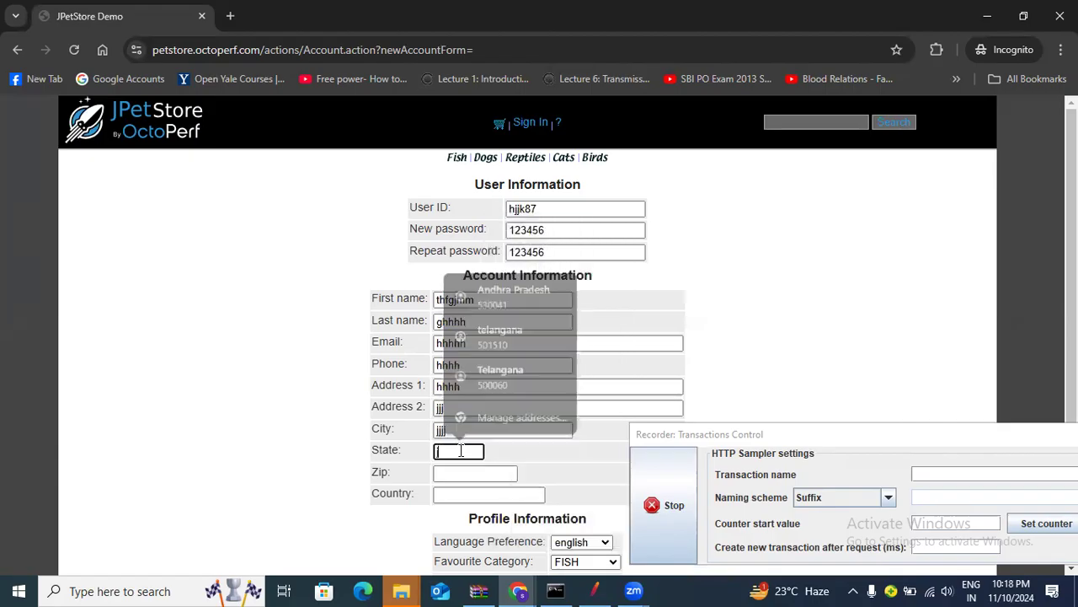
click(463, 477)
text(jjj)
click(464, 495)
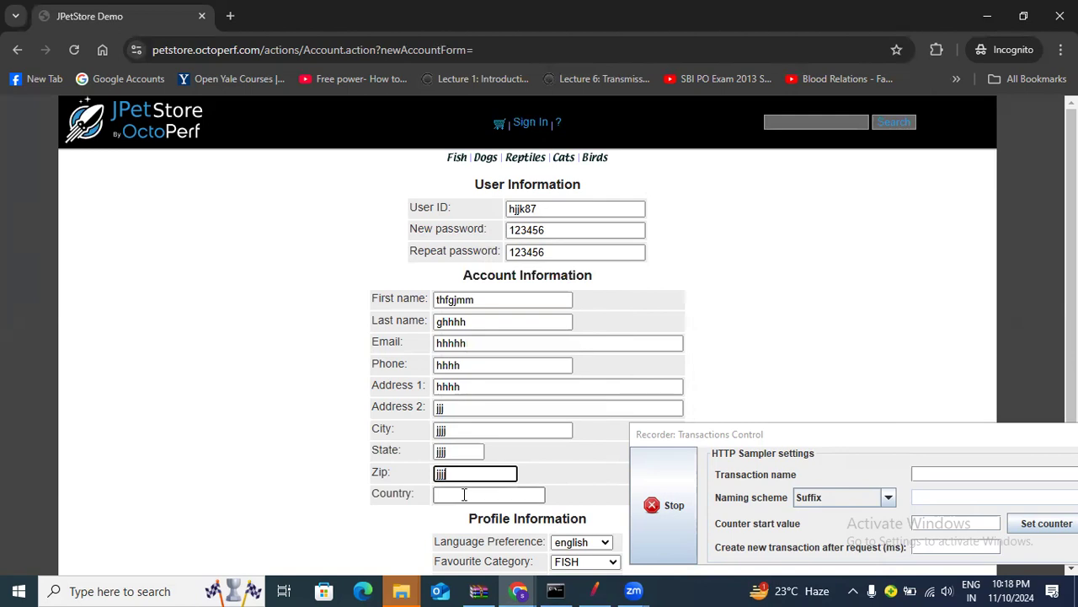
text(hjjjj)
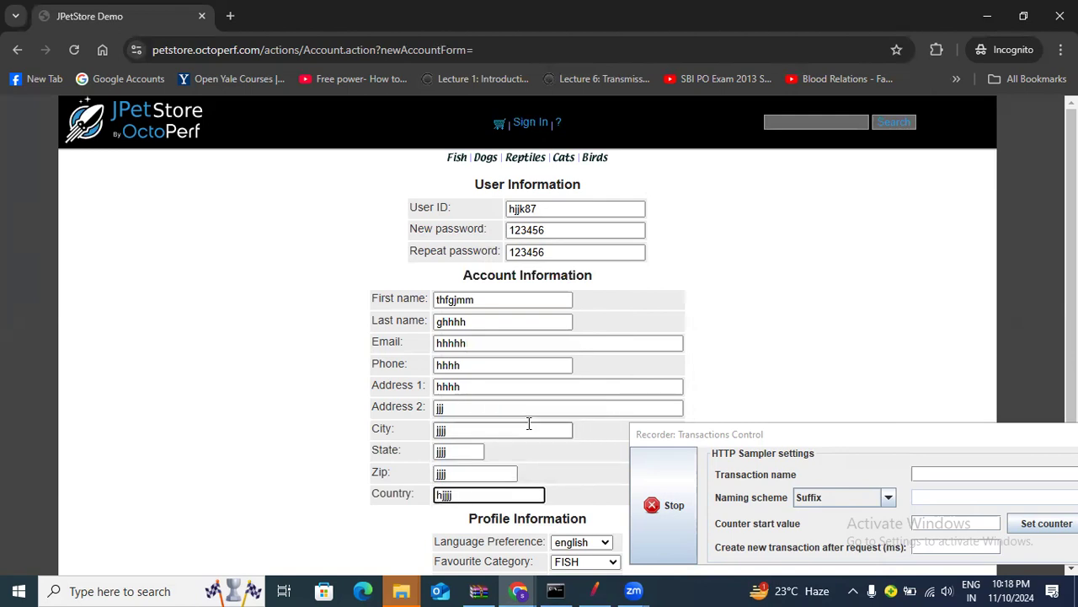
scroll(527, 422, down, 2)
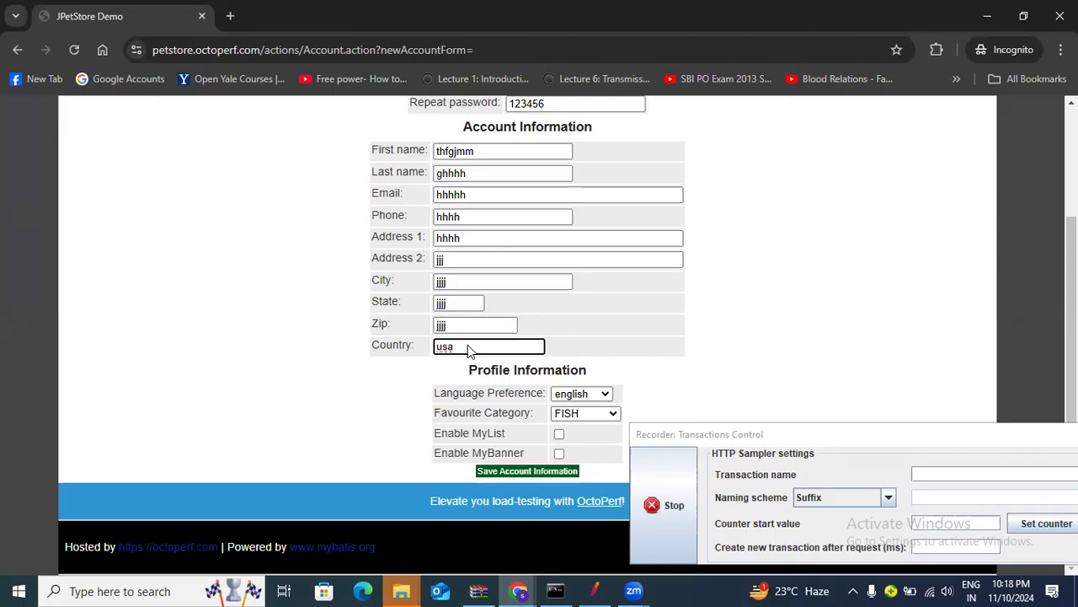
Replace the zip and state entries with corrected values
double_click(472, 326)
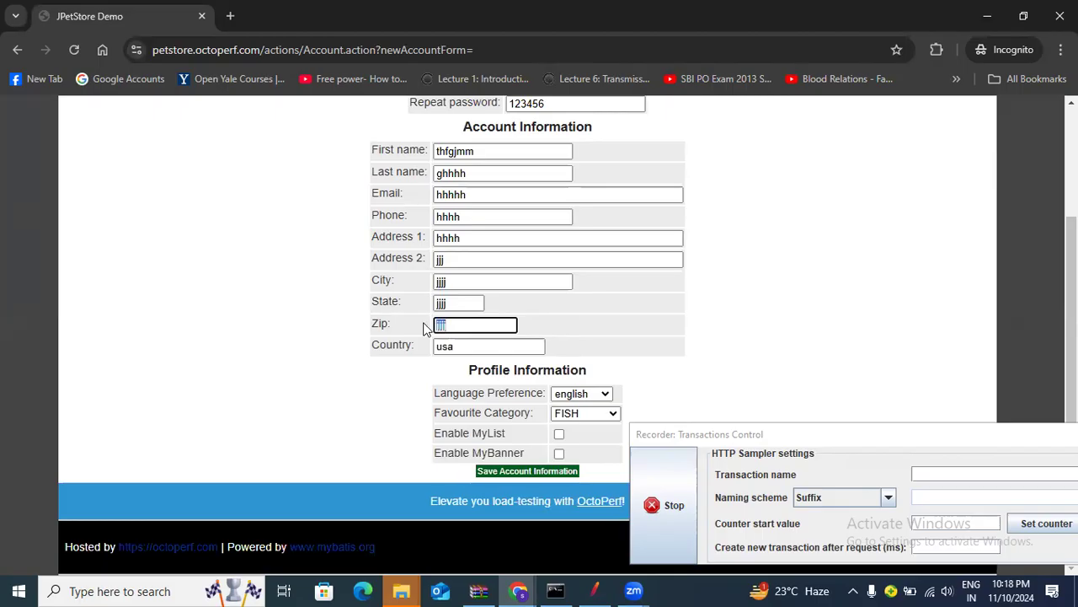
text(543217)
key(shift+Tab)
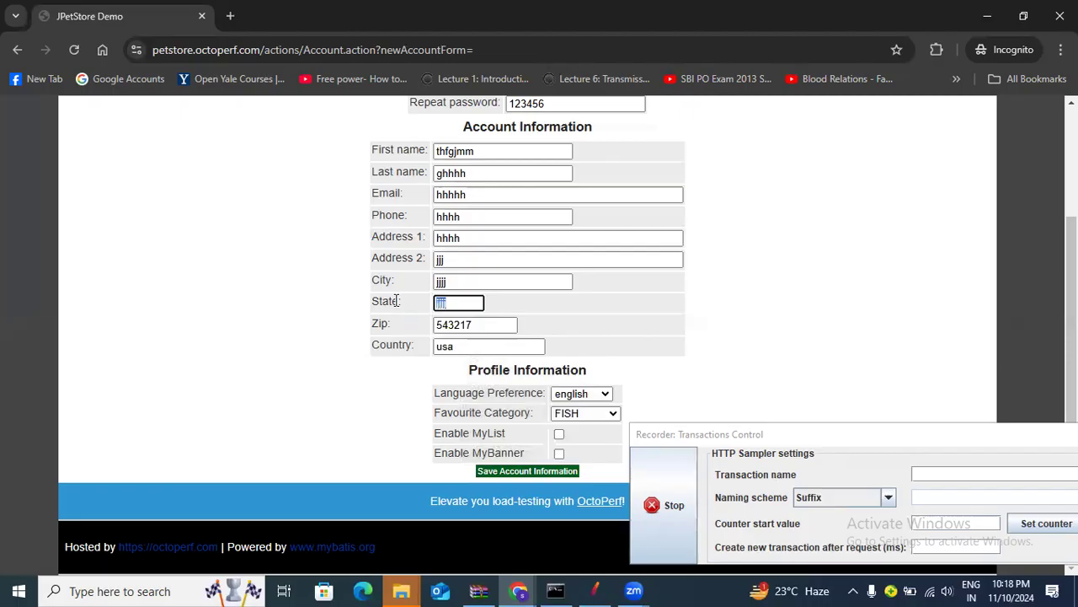
text(qwedff)
scroll(461, 274, up, 2)
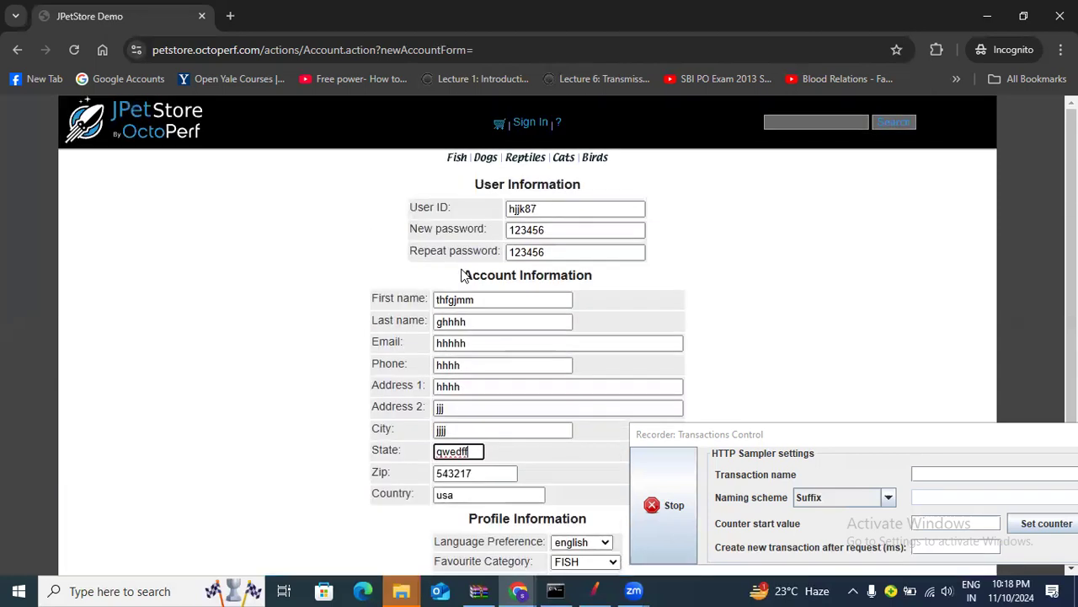
scroll(506, 294, down, 2)
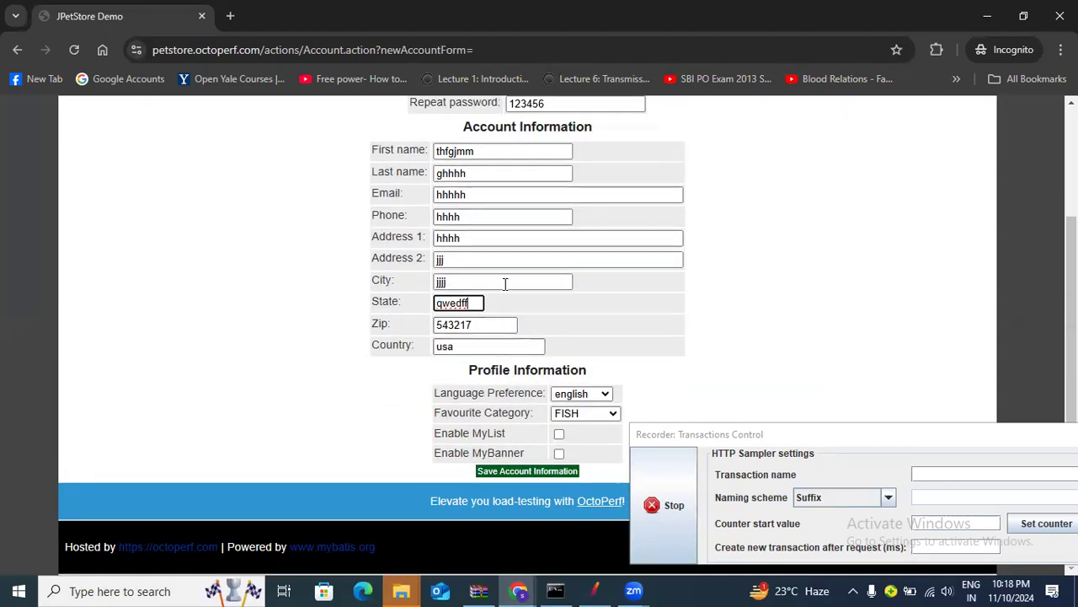
Replace the phone number, complete the email address, and save the account information
click(475, 216)
drag(475, 216, 414, 217)
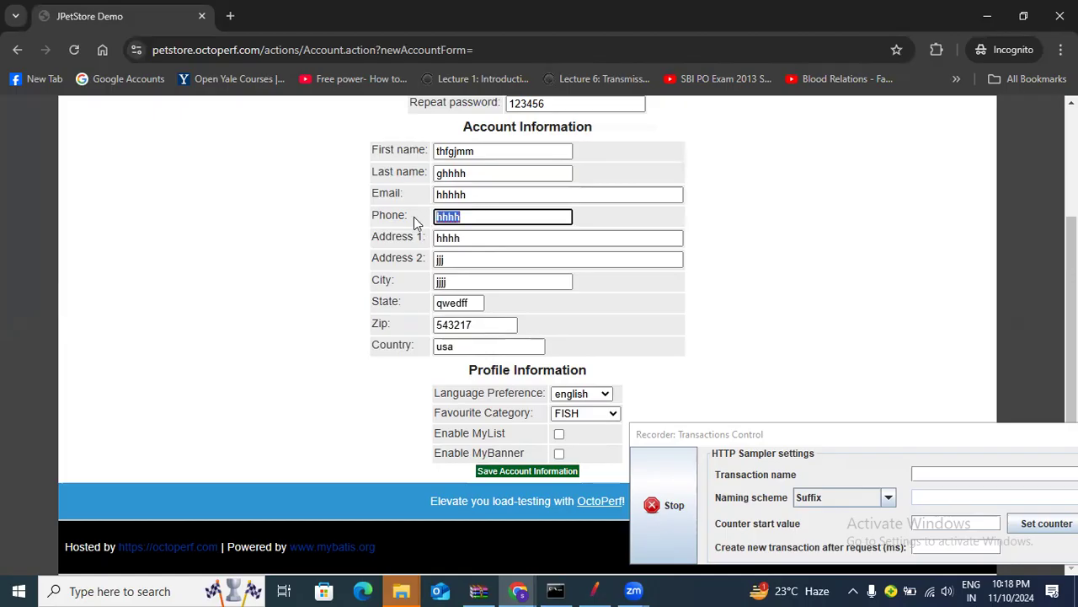
text(1234567890)
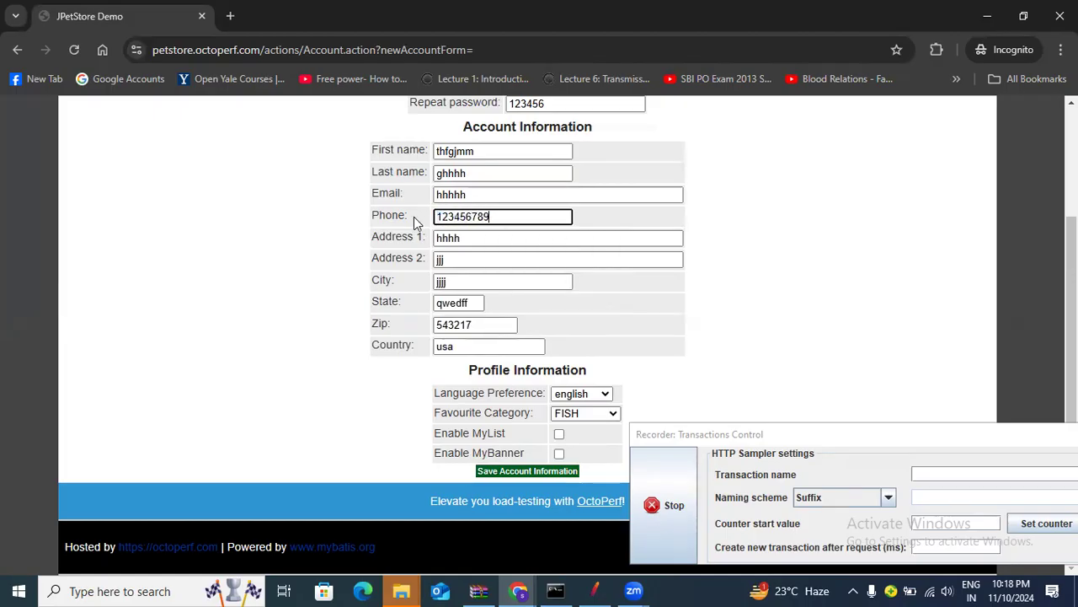
click(486, 196)
key(BackSpace)
key(BackSpace)
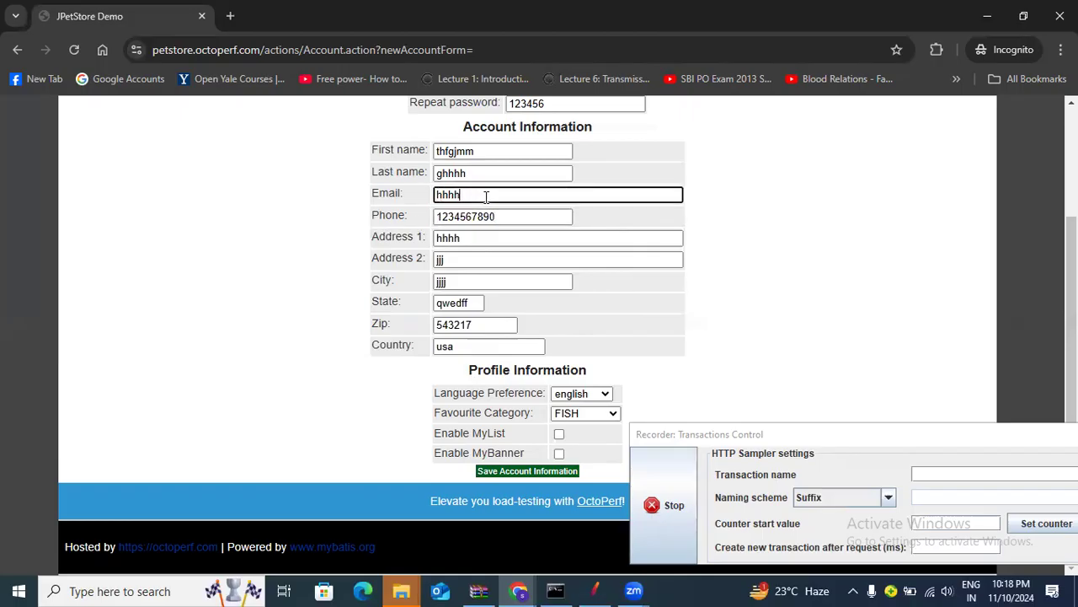
text(@qwe.com)
click(530, 474)
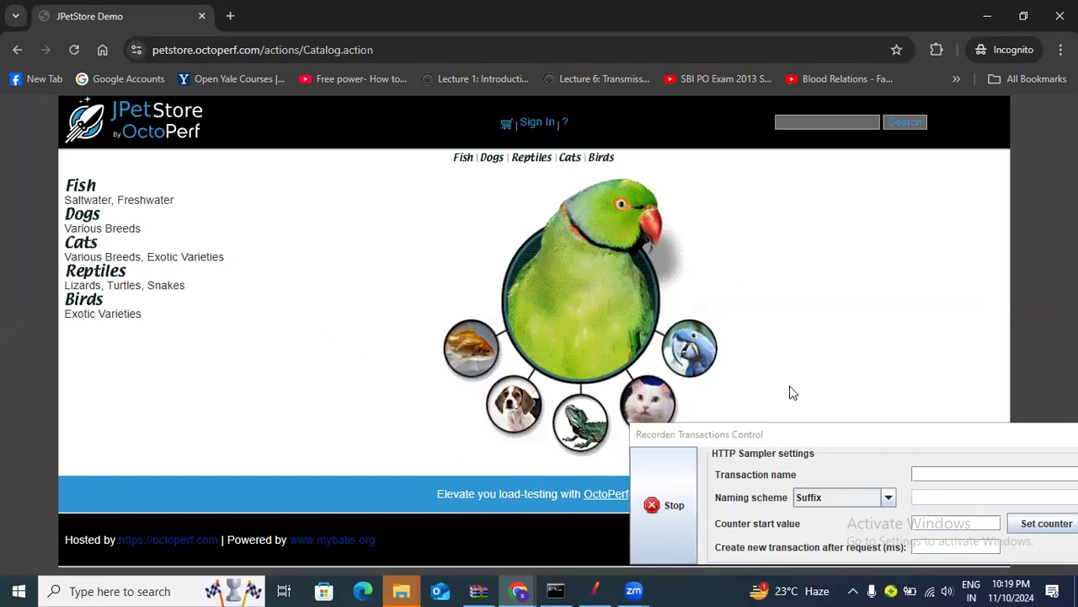
Stop recording and open the recorder's View Results Tree in JMeter to review captured requests
click(662, 505)
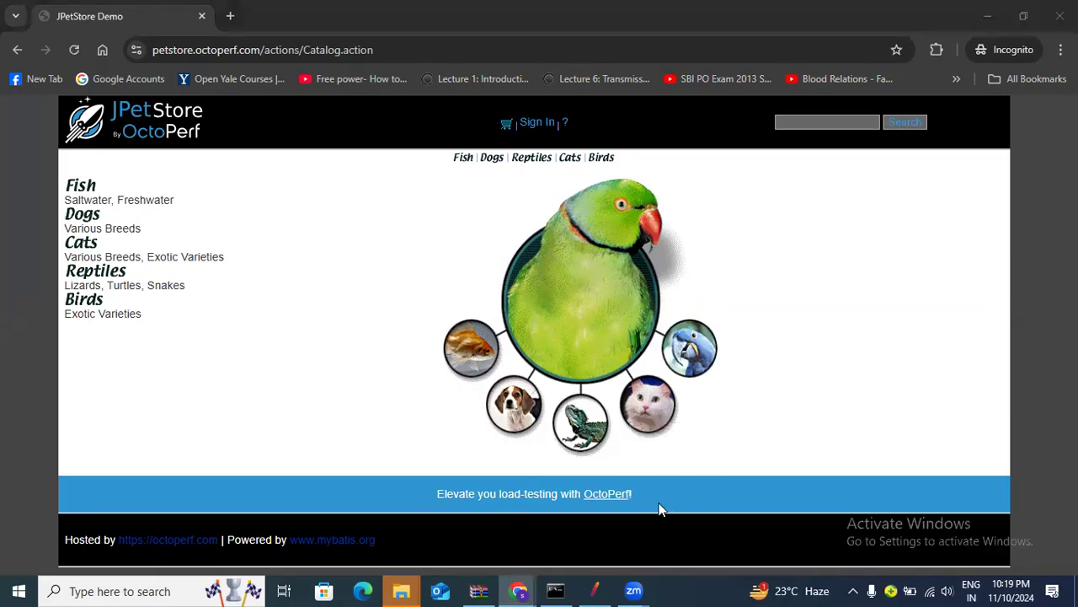
click(599, 588)
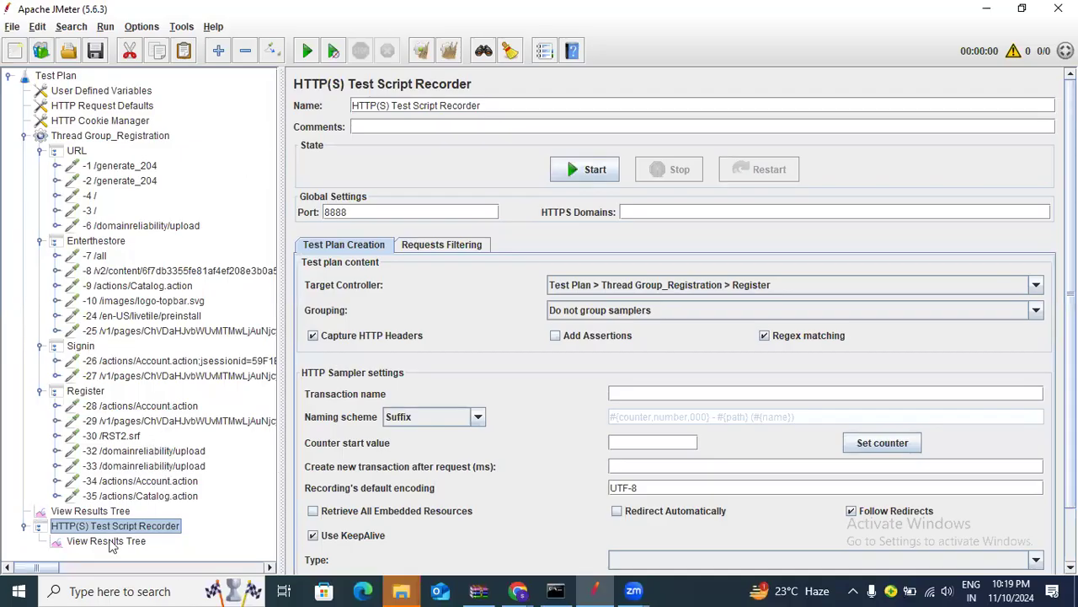
scroll(330, 495, down, 1)
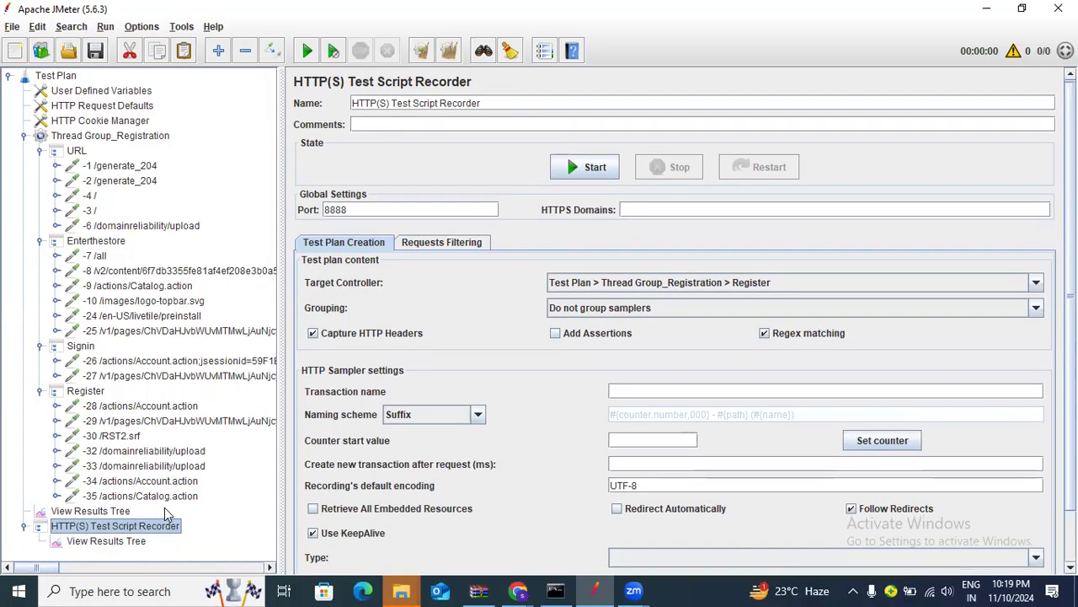
click(126, 544)
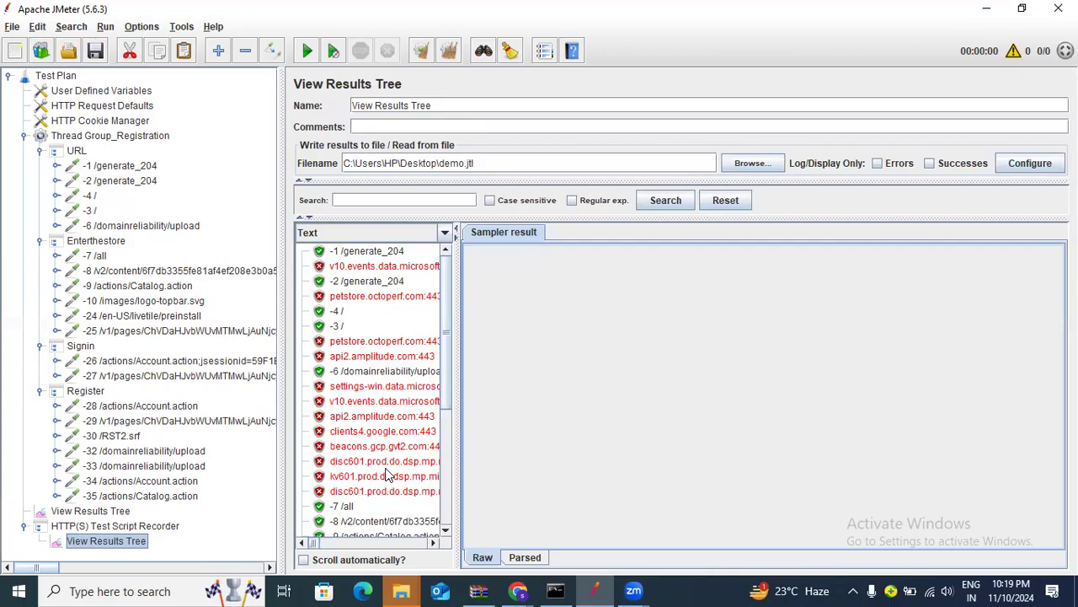
scroll(391, 396, down, 5)
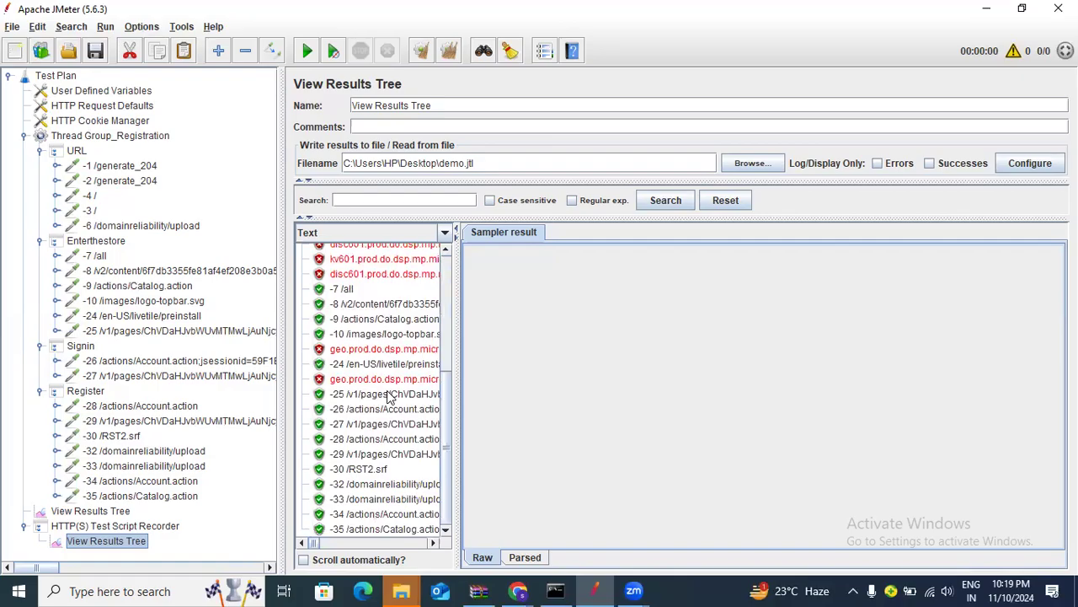
scroll(387, 400, up, 5)
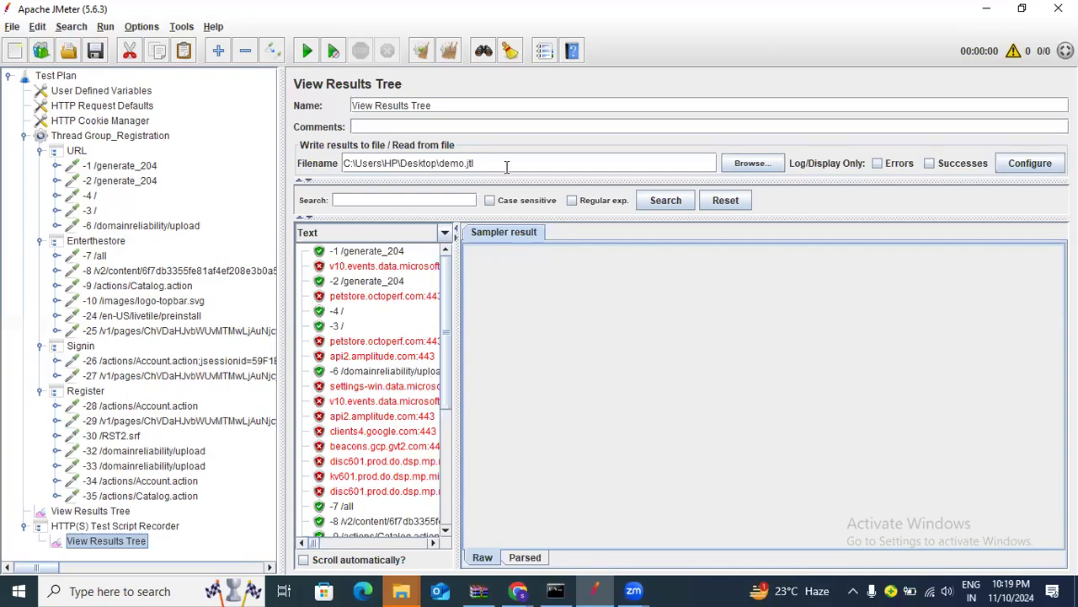
drag(507, 166, 333, 150)
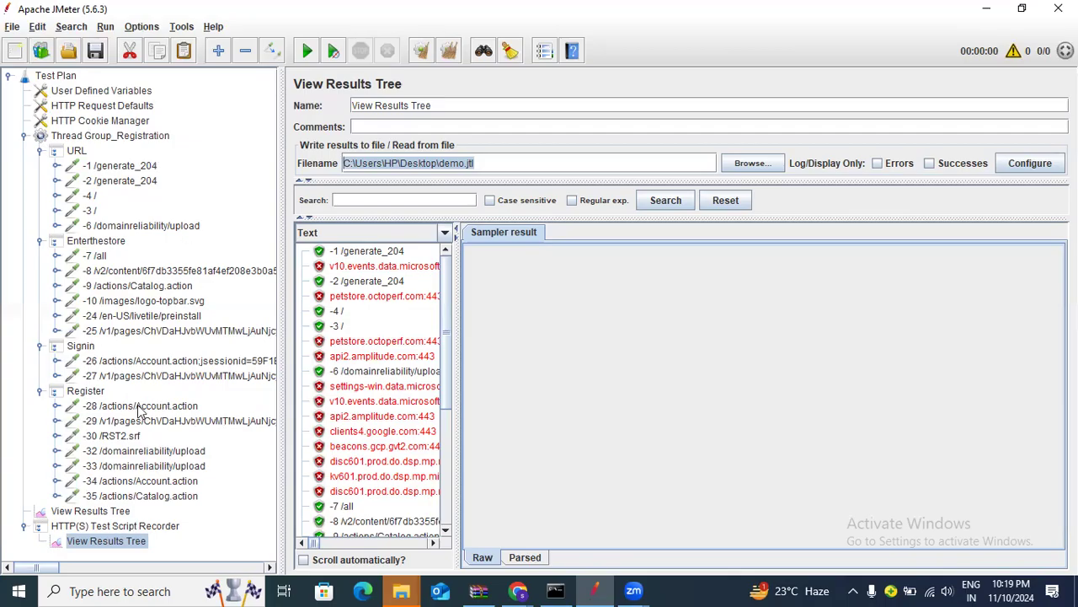
click(461, 105)
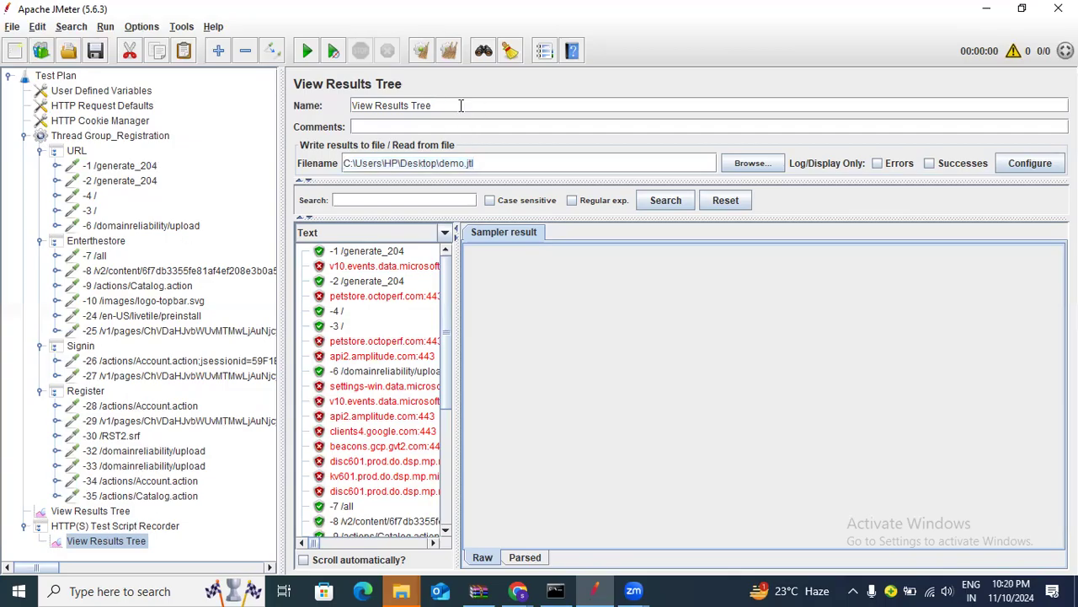
Append '_recording' to the recorder's listener name and '_replay' to the plan-level listener's
text(_recording)
click(117, 515)
click(440, 108)
text(_)
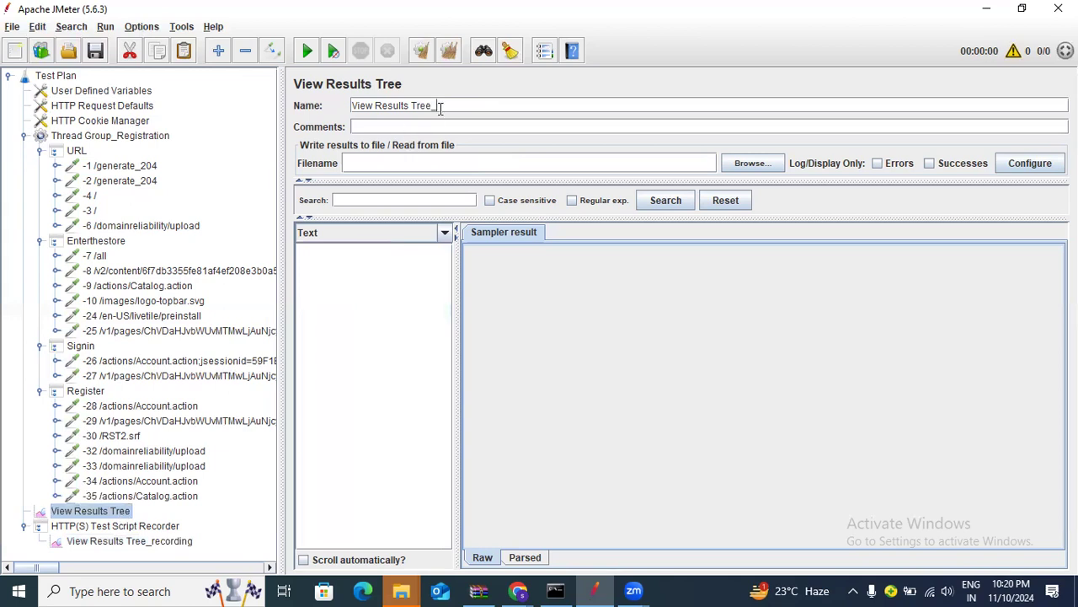
text(reply)
key(BackSpace)
text(ay)
click(123, 167)
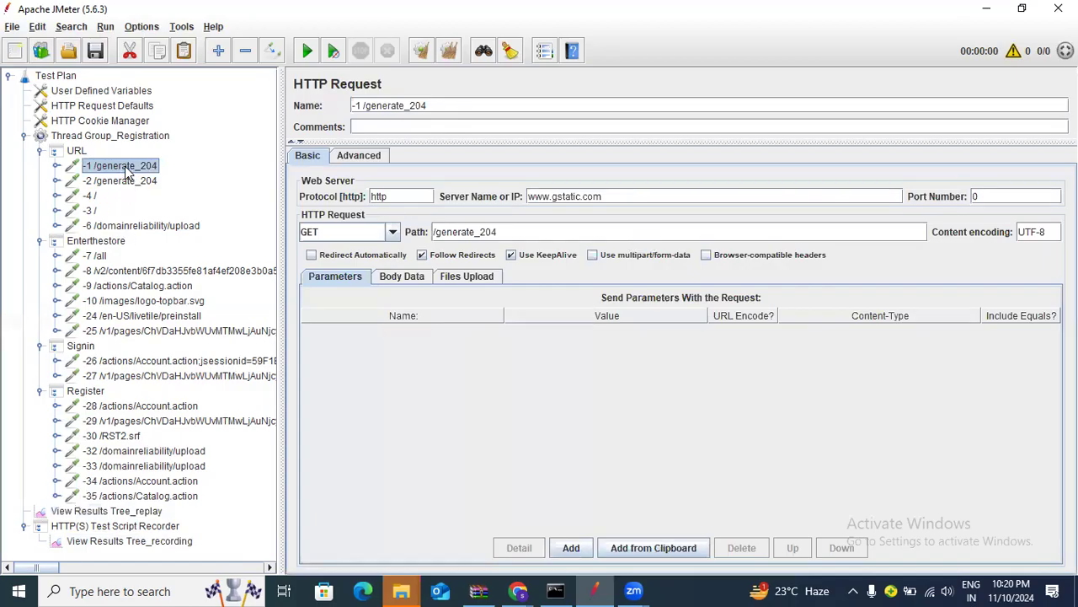
drag(635, 198, 509, 200)
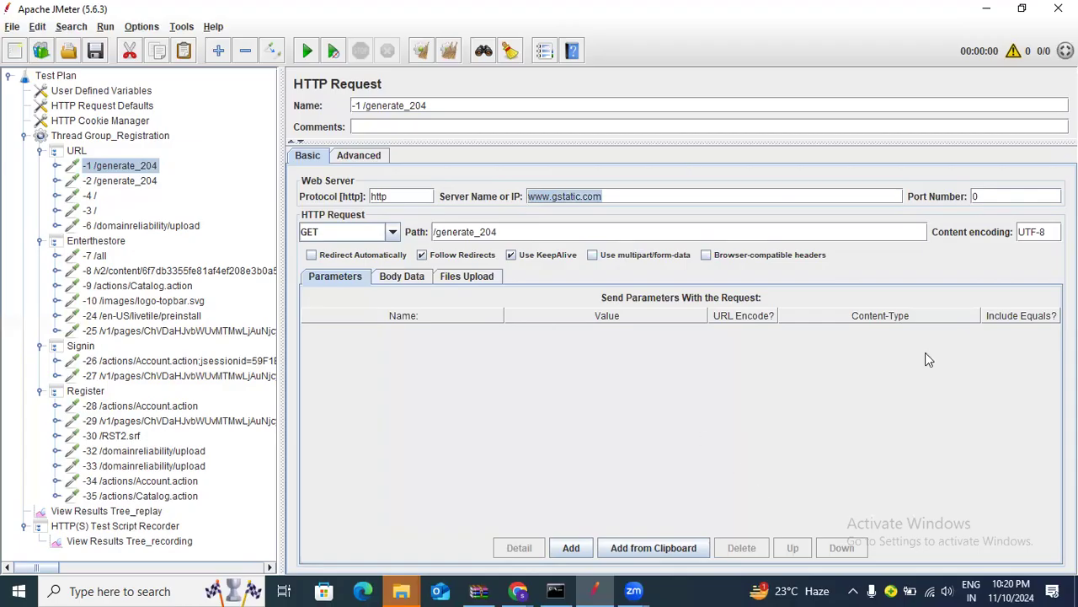
click(517, 404)
click(517, 590)
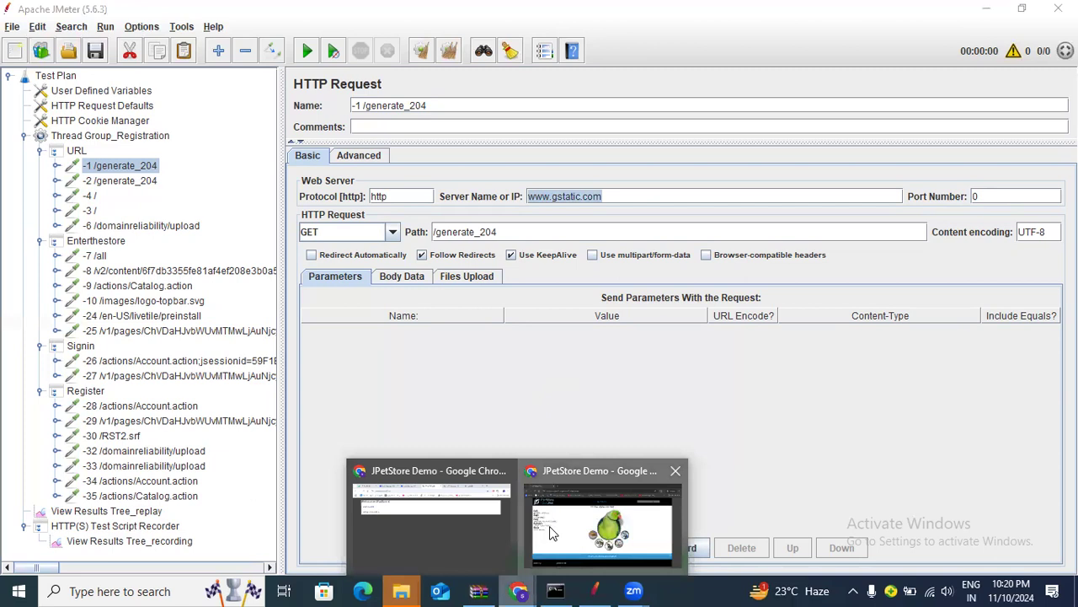
click(552, 532)
drag(169, 50, 271, 53)
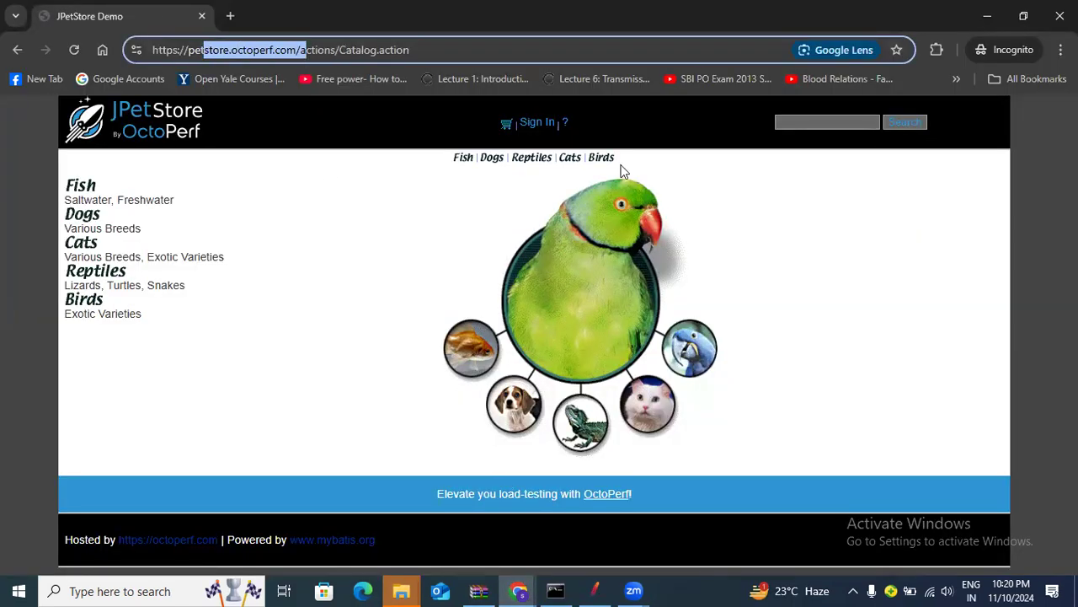
key(alt+Tab)
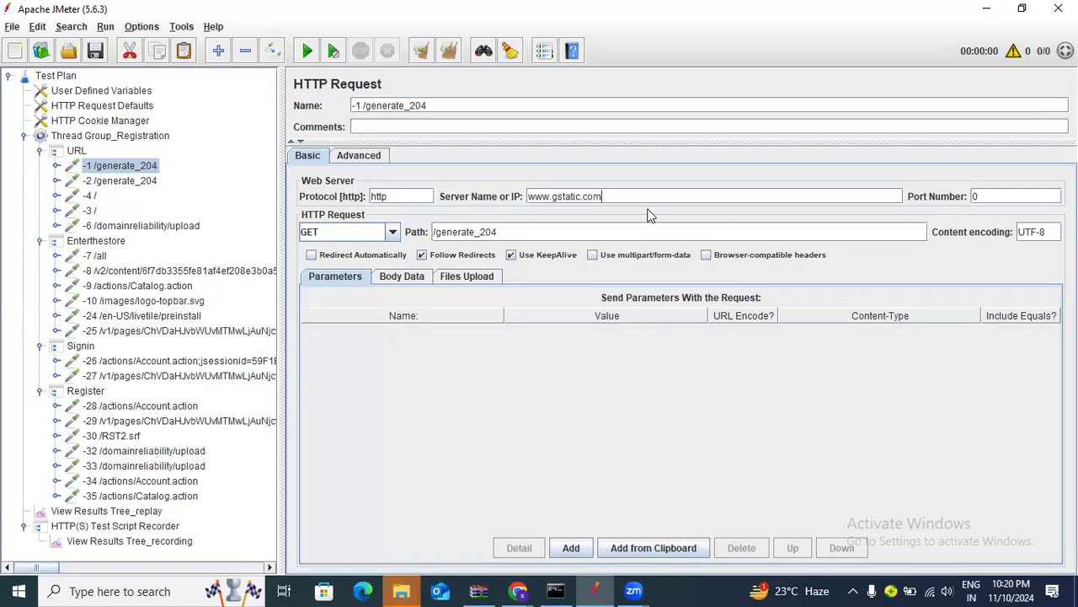
drag(647, 198, 512, 196)
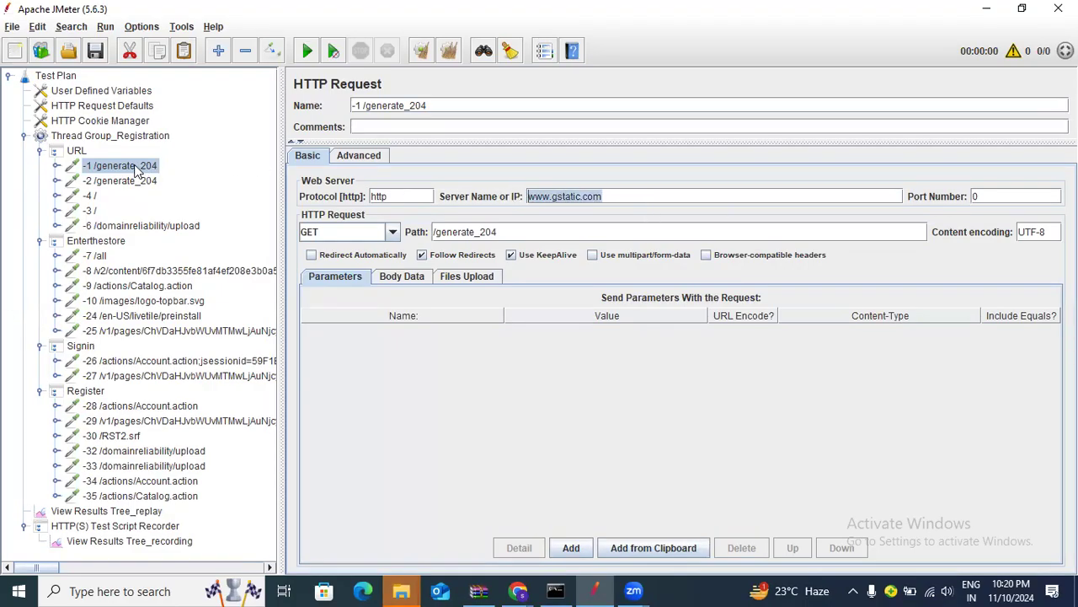
Remove the -1 and -2 /generate_204 requests from the URL controller, confirming each removal
right_click(136, 167)
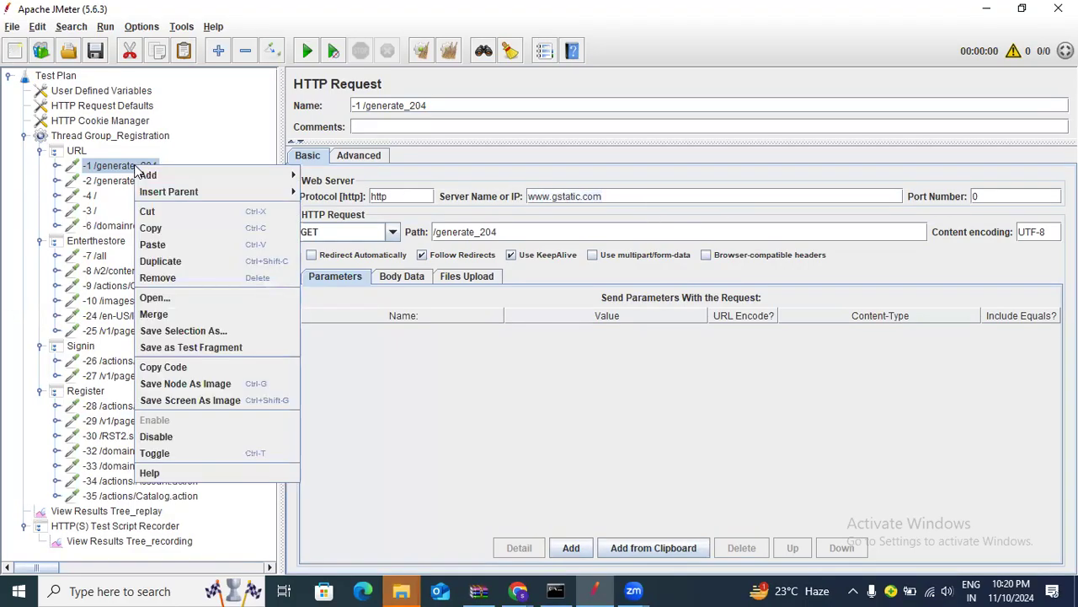
click(175, 277)
click(518, 312)
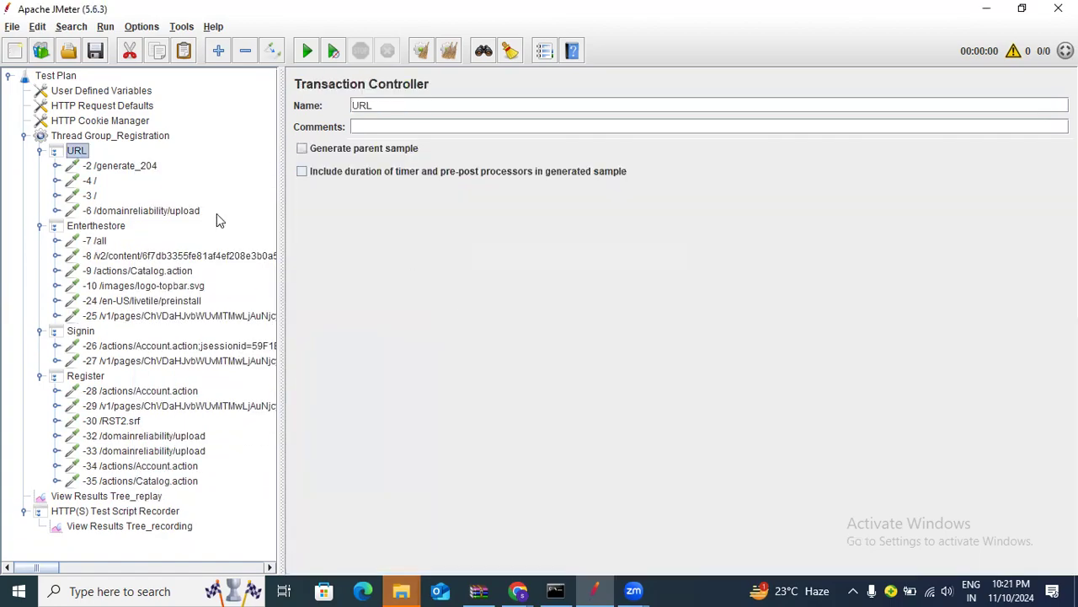
click(145, 167)
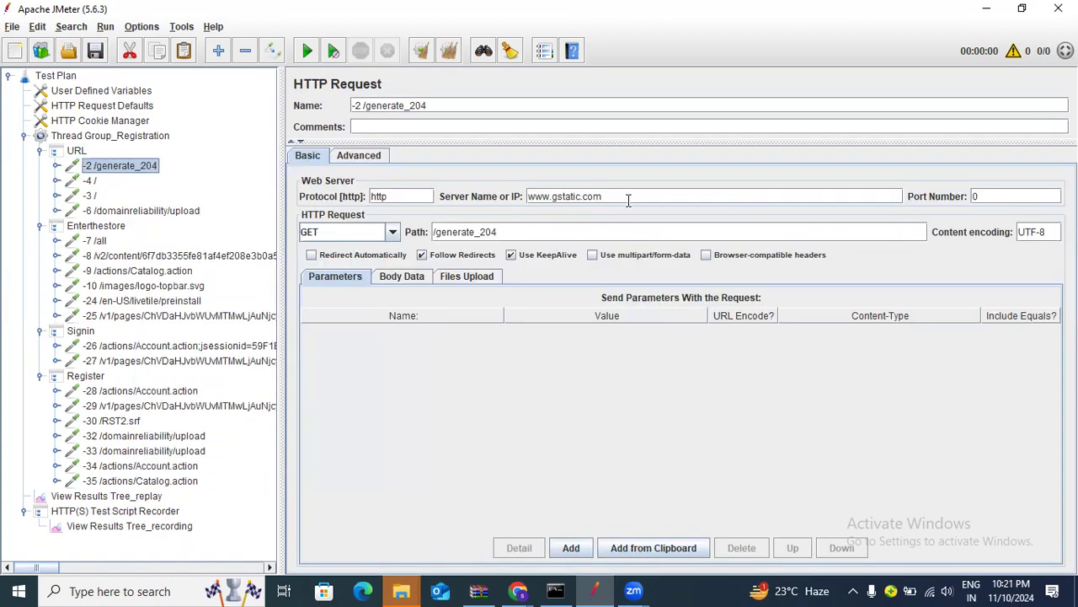
drag(626, 200, 527, 196)
right_click(139, 168)
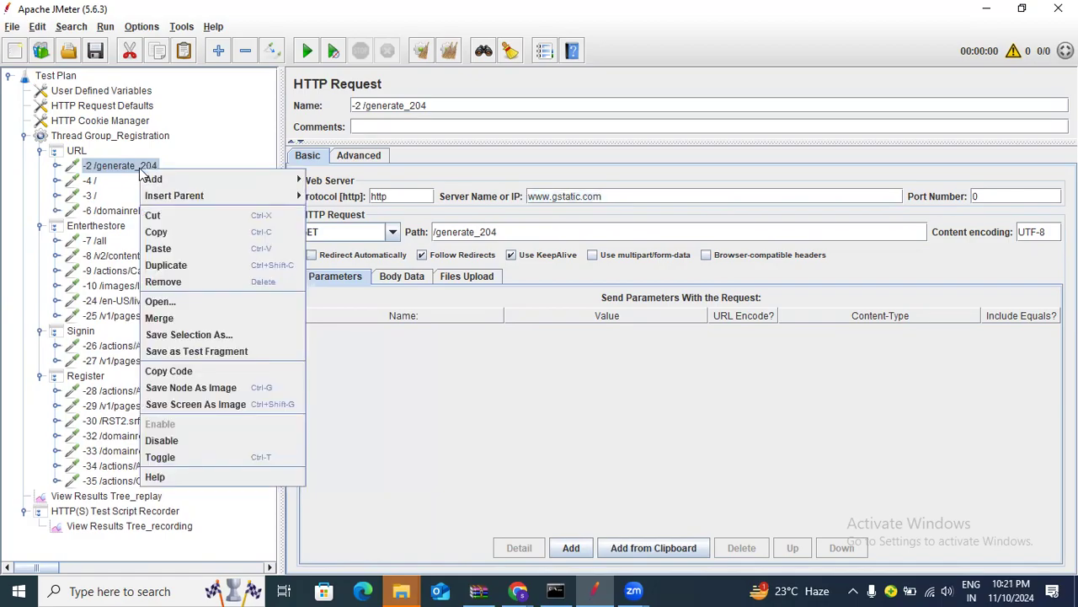
click(164, 281)
click(517, 310)
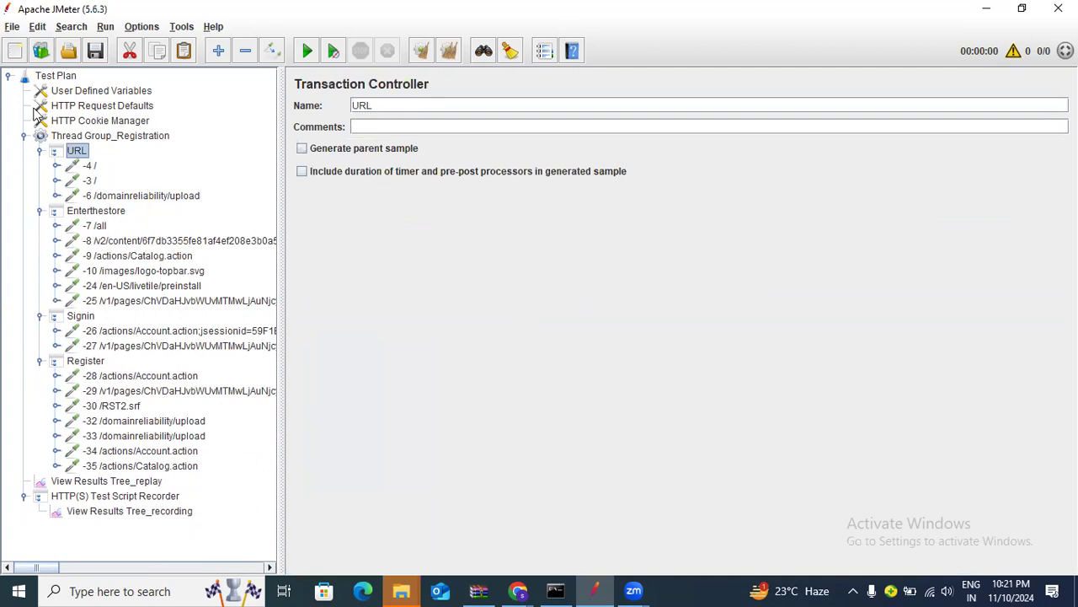
click(95, 54)
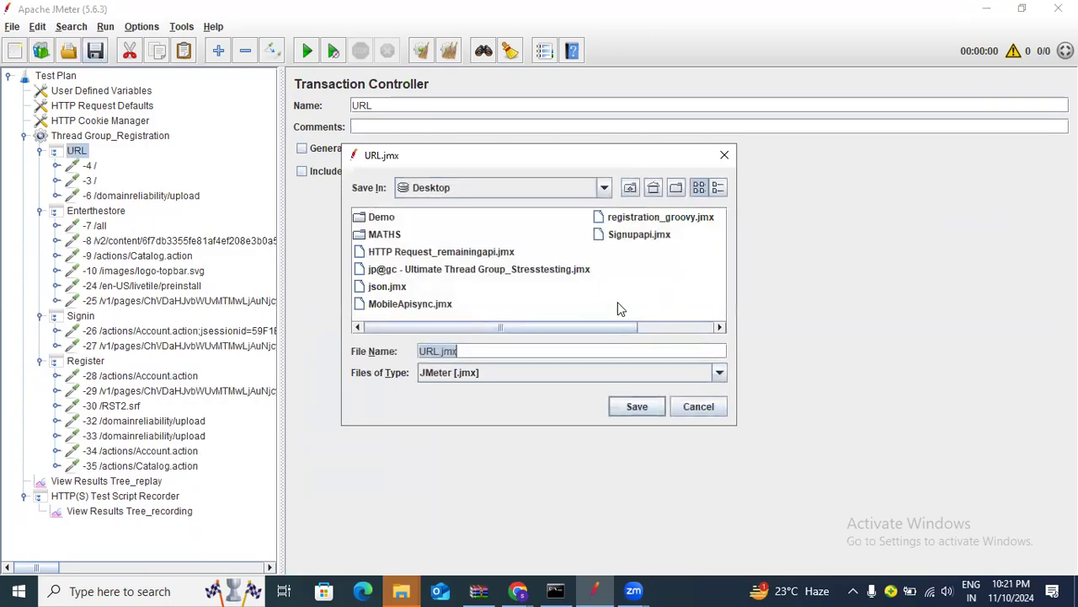
Point the save dialog at New Volume (D:) and create a folder named Jmeter_secondbatchNov24
click(597, 188)
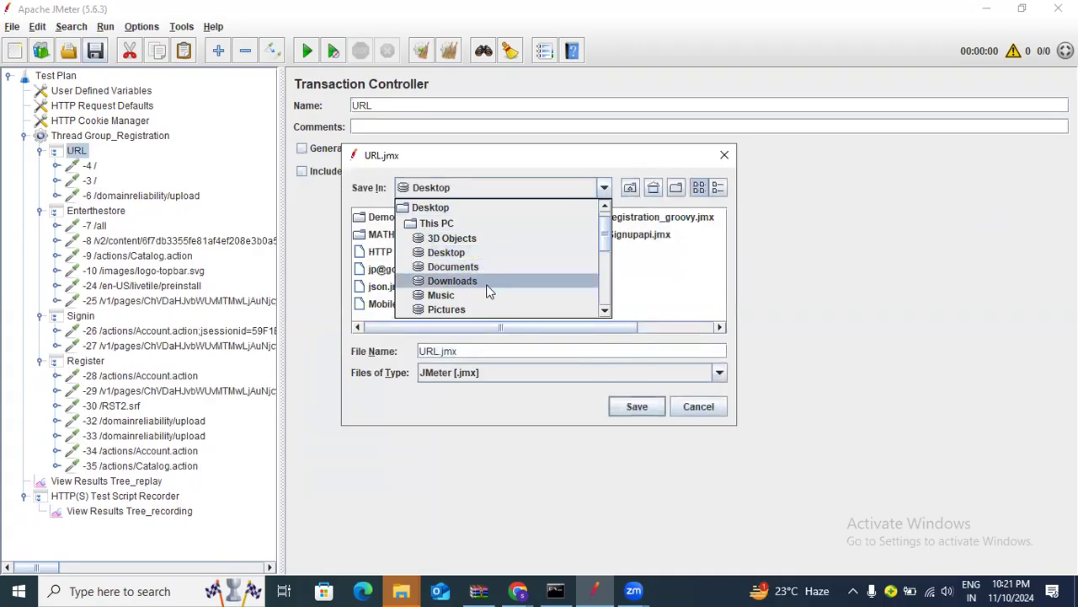
scroll(485, 286, down, 2)
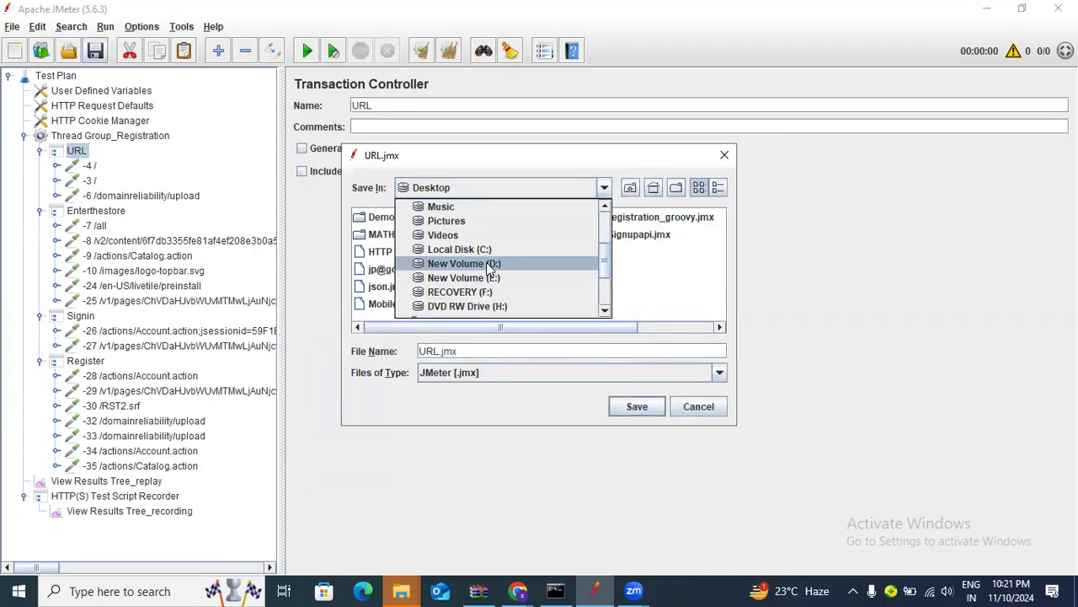
click(486, 263)
right_click(605, 280)
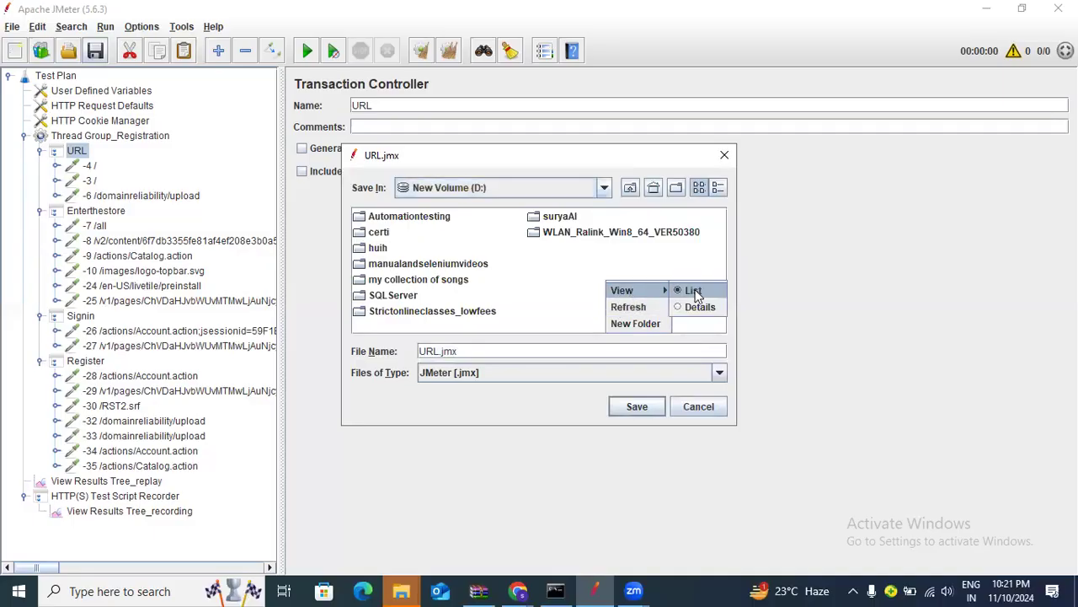
right_click(561, 276)
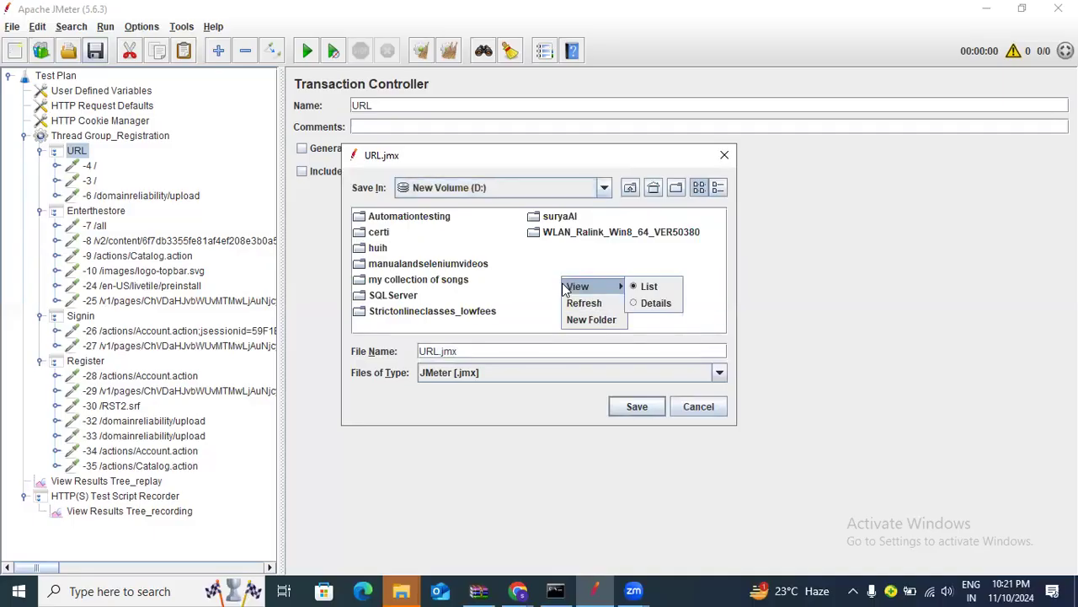
click(585, 320)
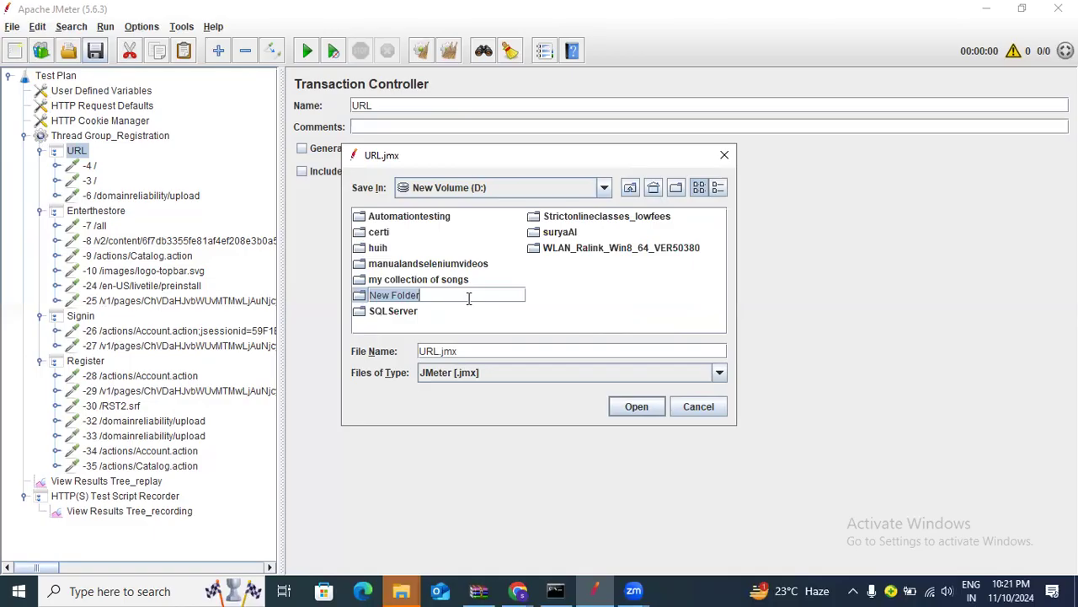
text(Jmeter)
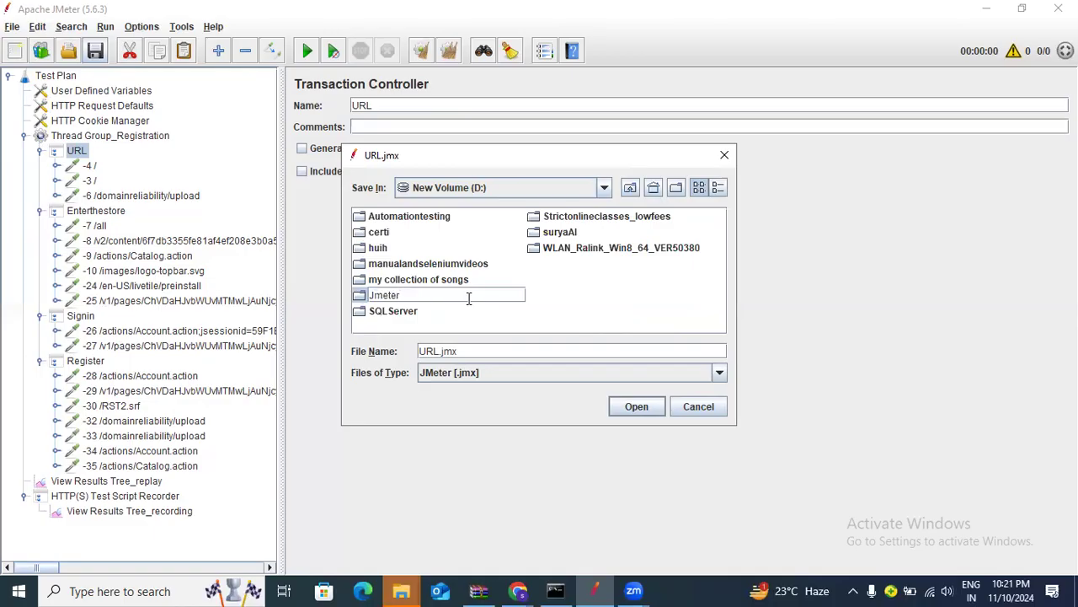
text(_secondbatchNov24)
Save the test plan as jpetstore_Register.jmx inside D:\Jmeter_secondbatchNov24
click(570, 294)
double_click(469, 265)
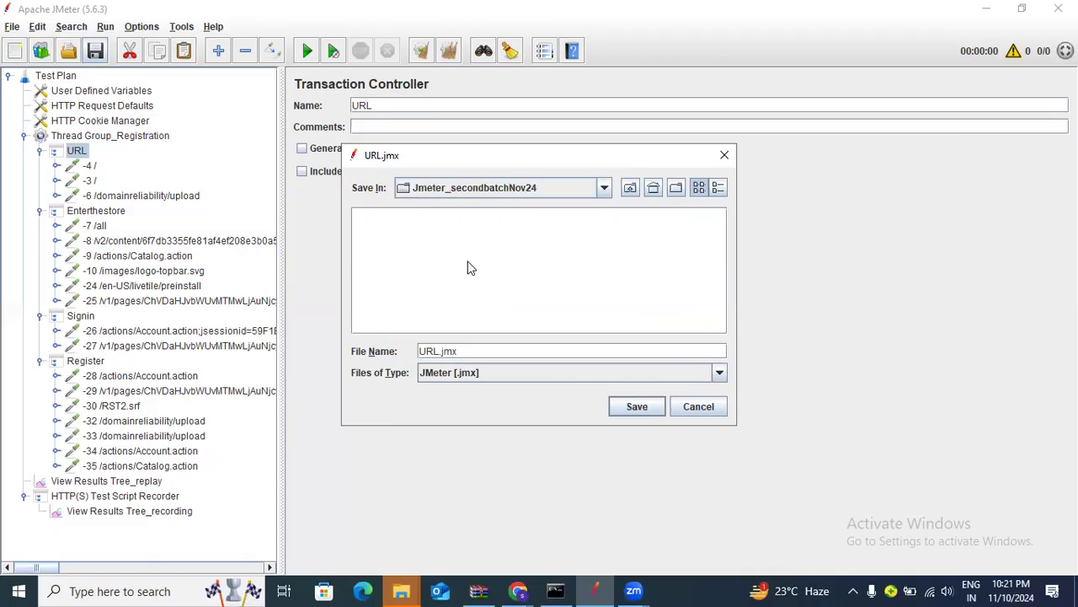
drag(480, 352, 383, 352)
key(BackSpace)
text(jpetsr)
text(ote)
key(BackSpace)
key(BackSpace)
key(BackSpace)
key(BackSpace)
text(tore_Register)
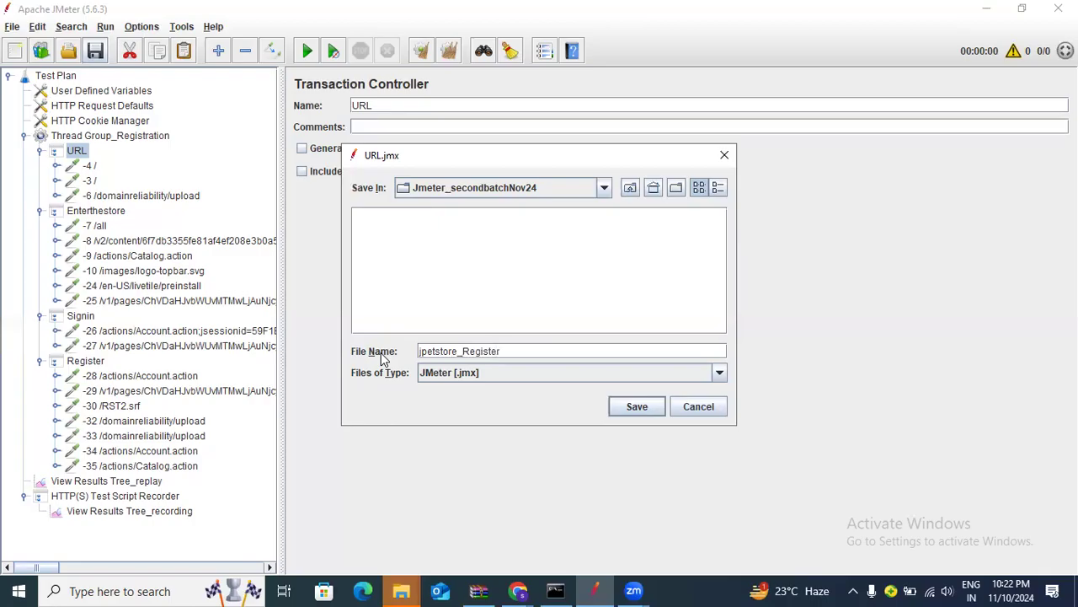
text(.jmx)
click(633, 406)
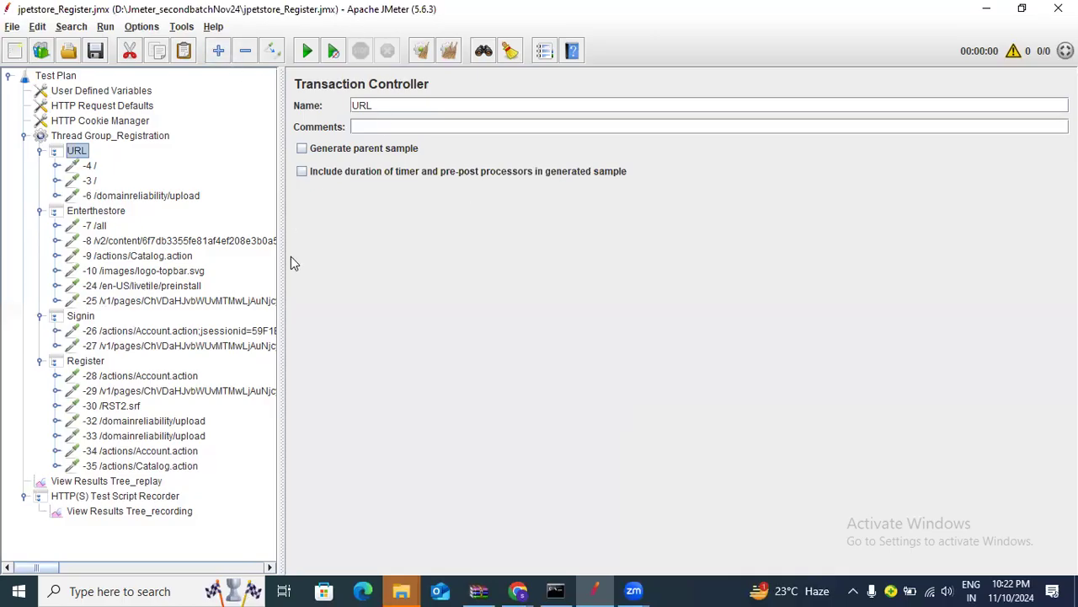
Check the demo.jtl path in View Results Tree_recording, then bring Chrome's JPetStore page forward
click(155, 511)
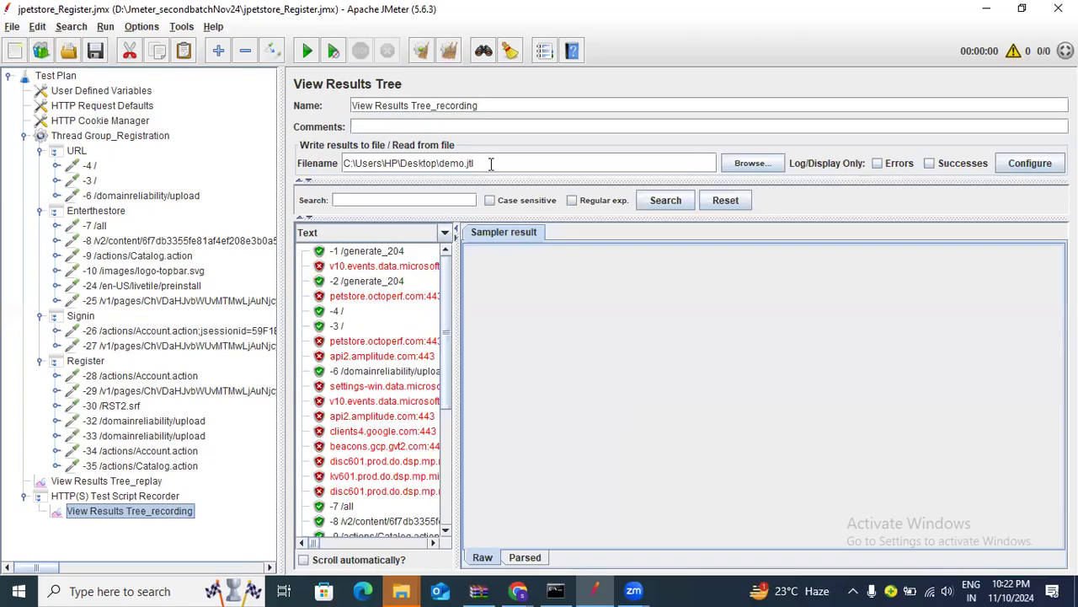
drag(491, 163, 333, 162)
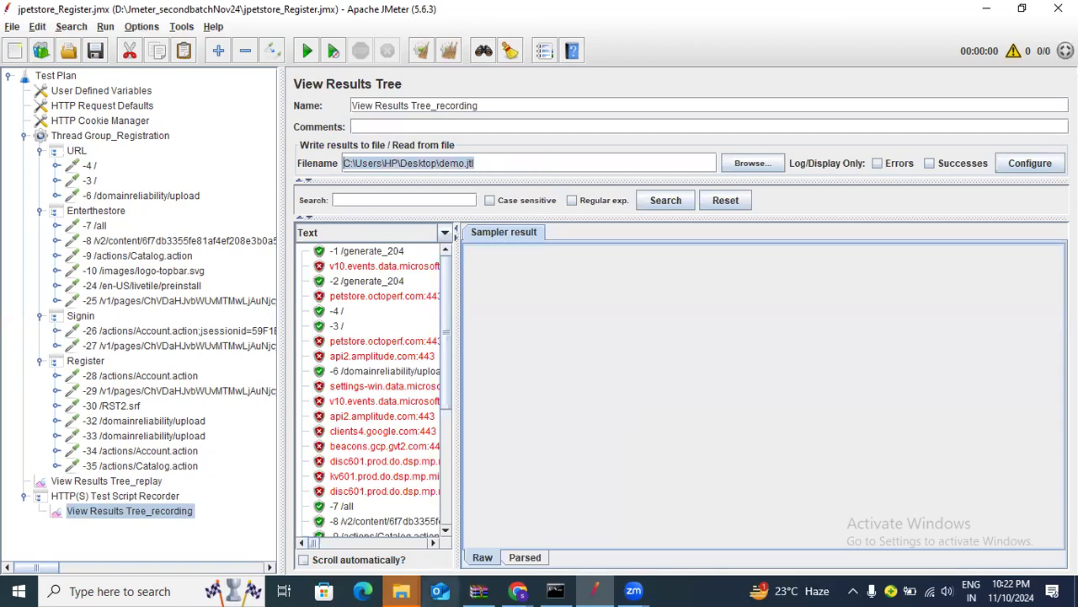
click(517, 591)
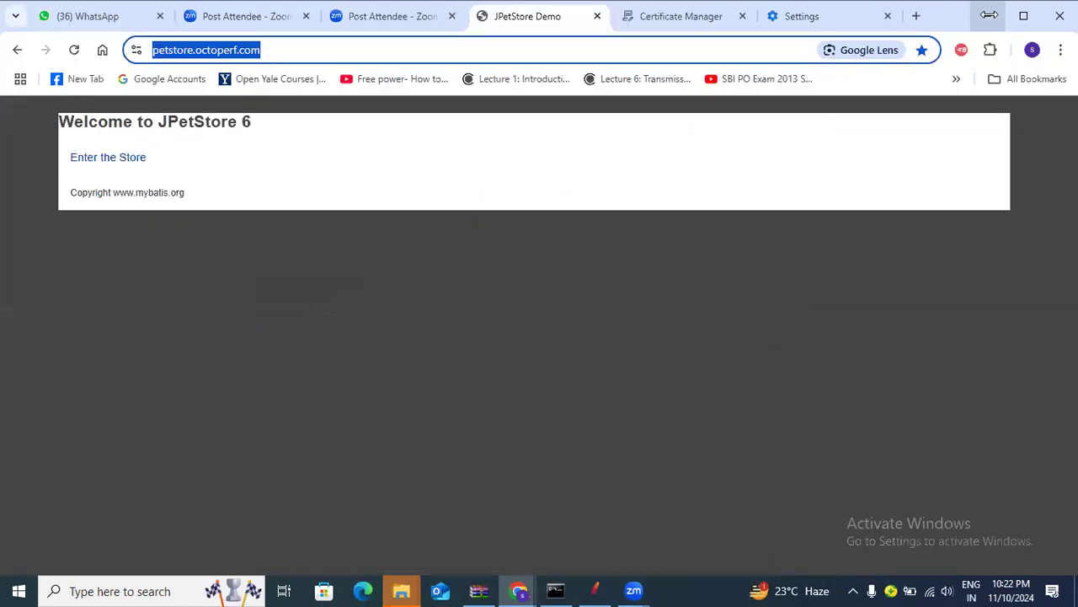
Minimize the Chrome, Explorer, cmd and WinRAR windows and copy demo.jtl from the desktop
click(989, 15)
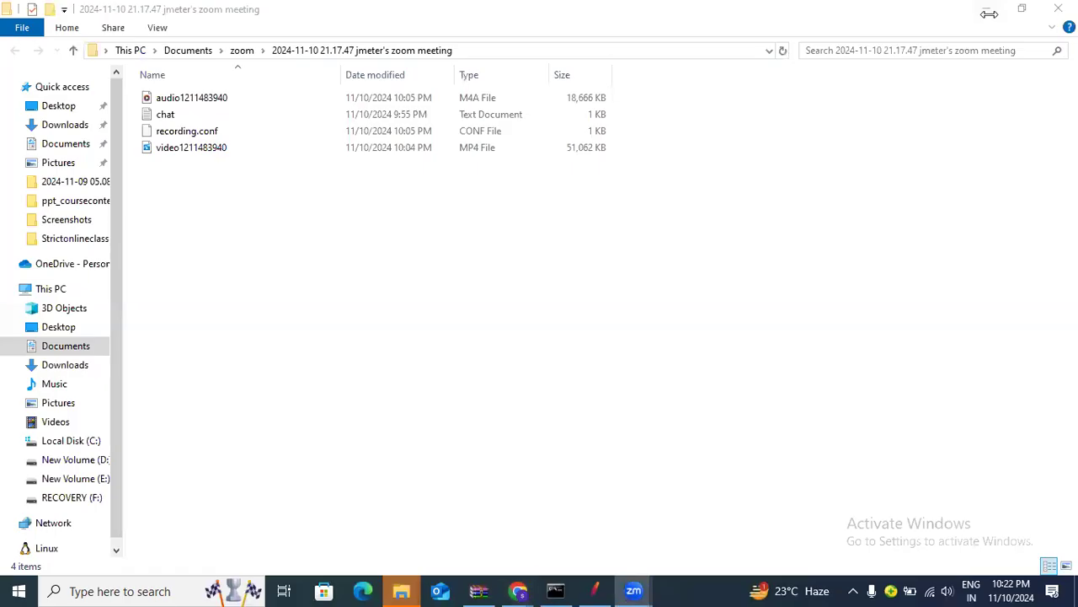
click(1000, 14)
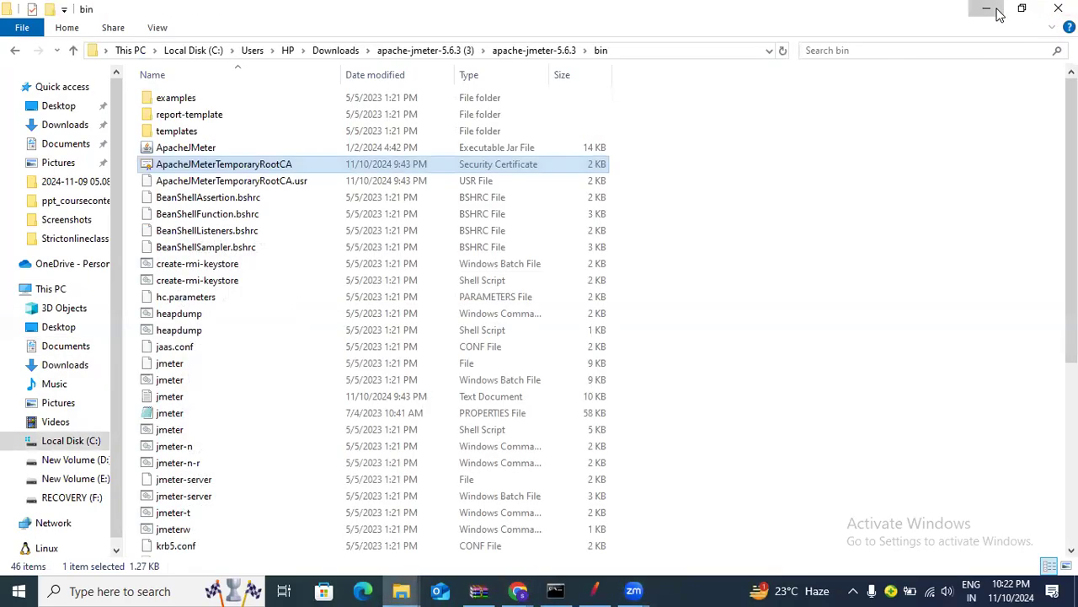
click(998, 15)
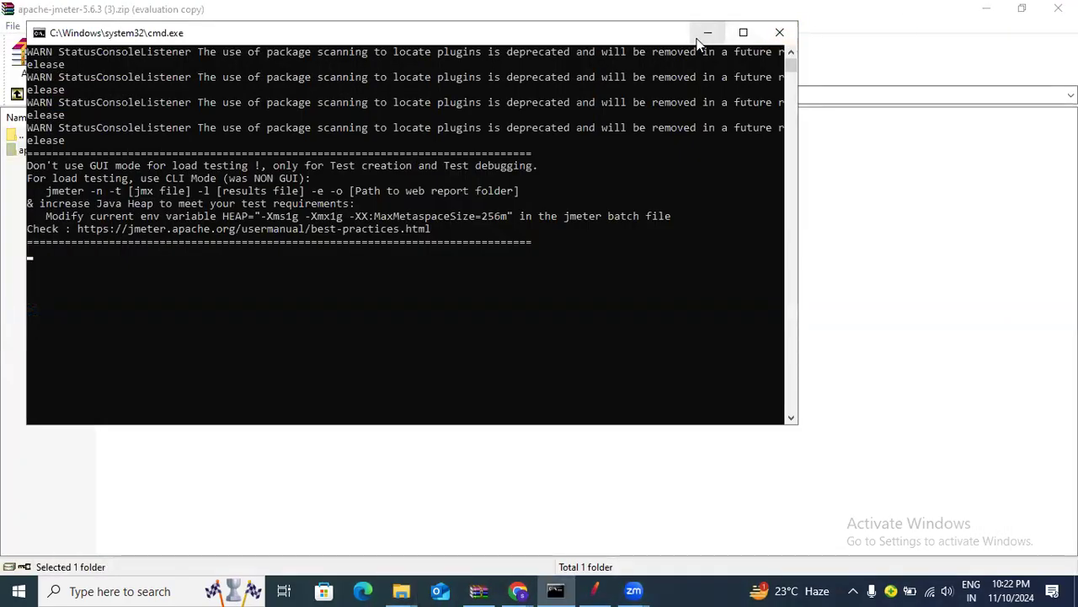
click(704, 37)
click(982, 14)
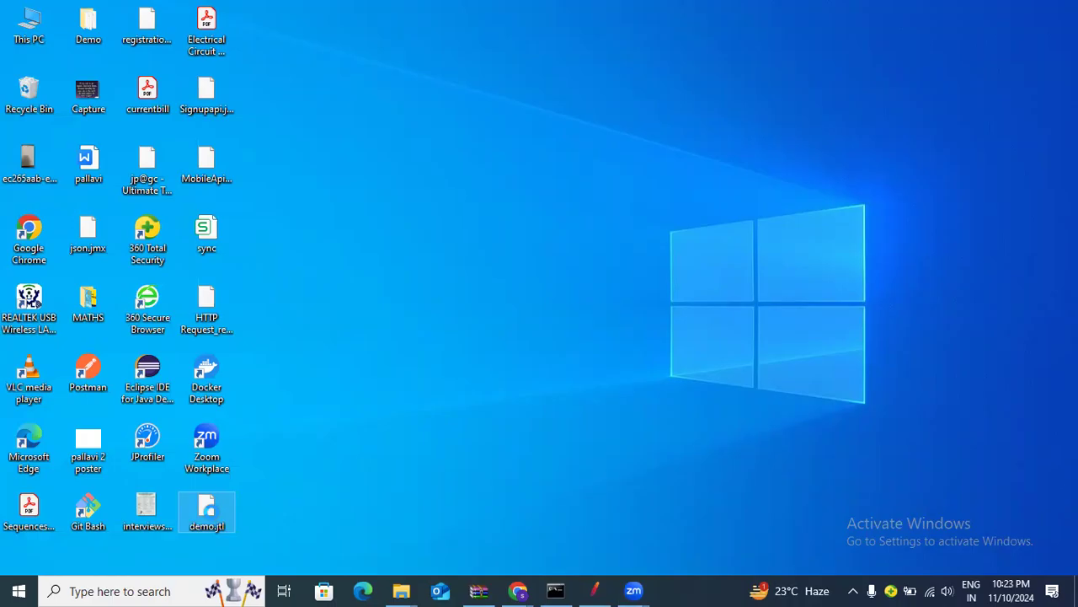
right_click(212, 514)
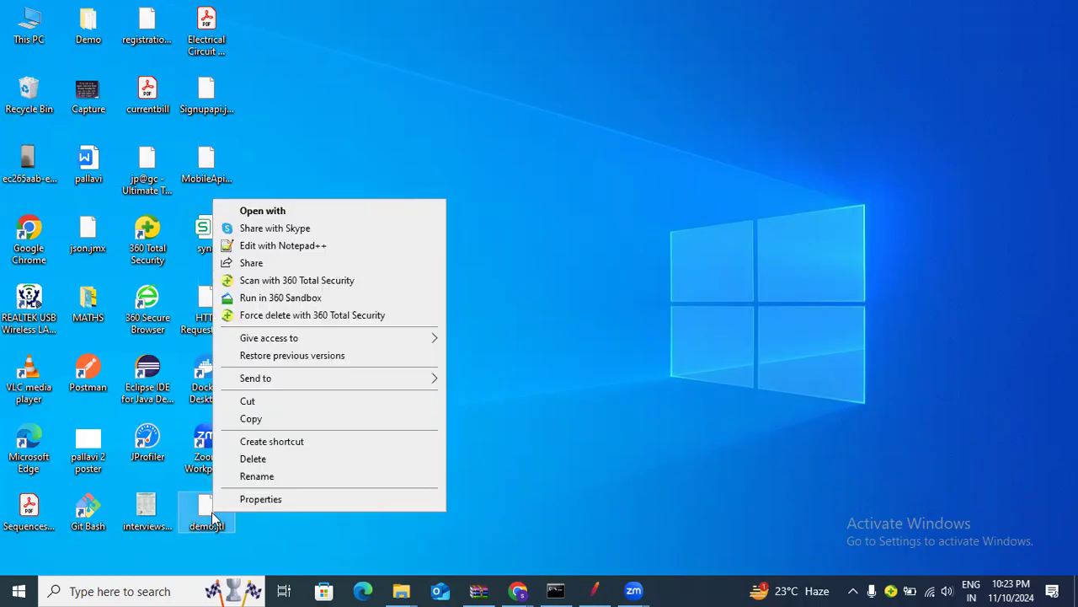
click(262, 415)
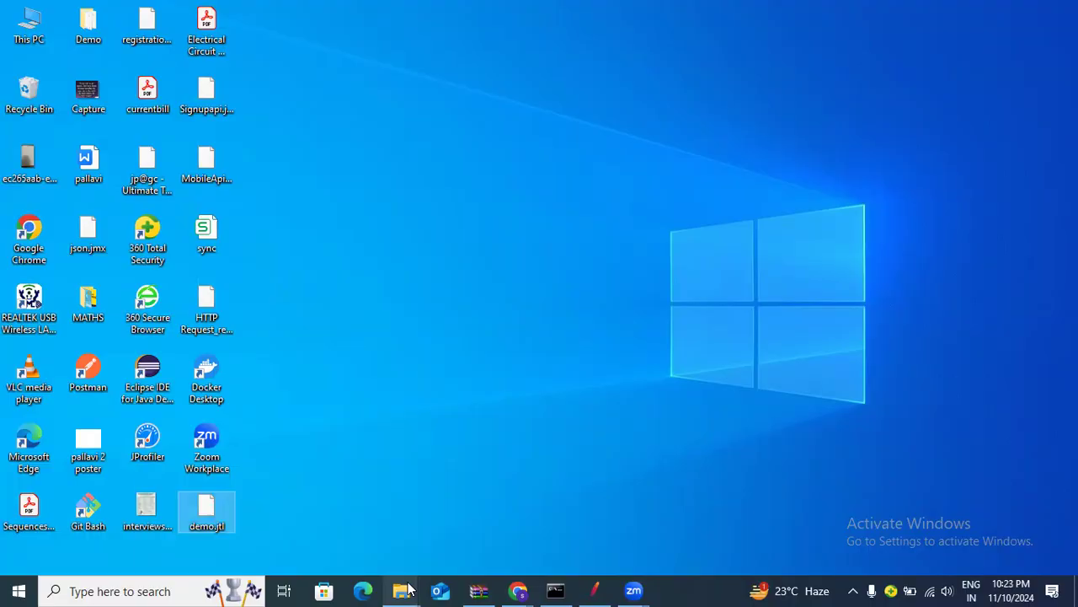
Paste demo.jtl into D:\Jmeter_secondbatchNov24 next to jpetstore_Register.jmx
mouse_move(401, 591)
mouse_move(401, 590)
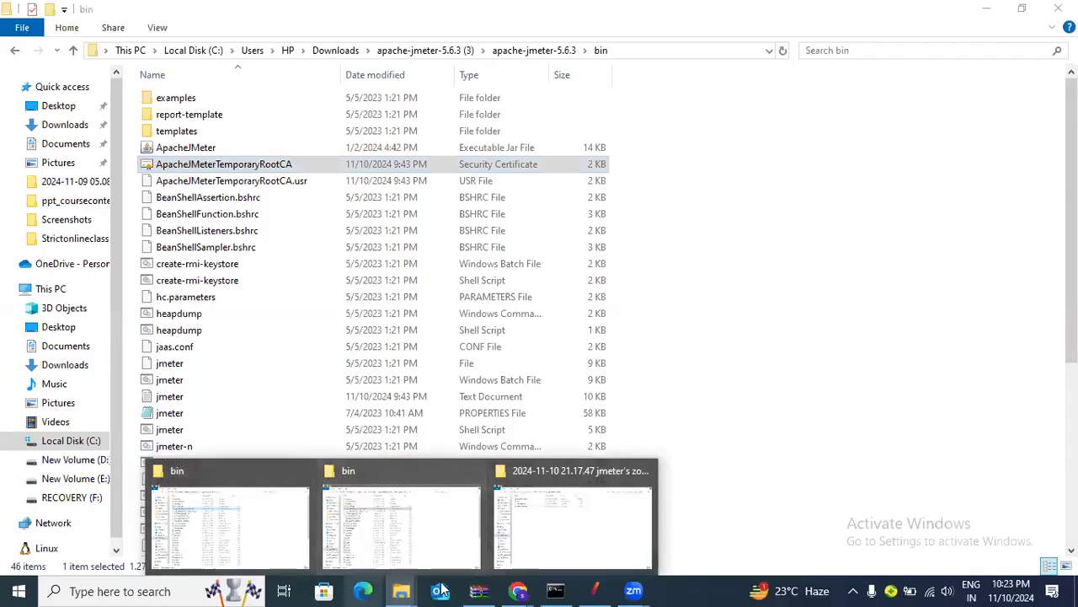
click(233, 518)
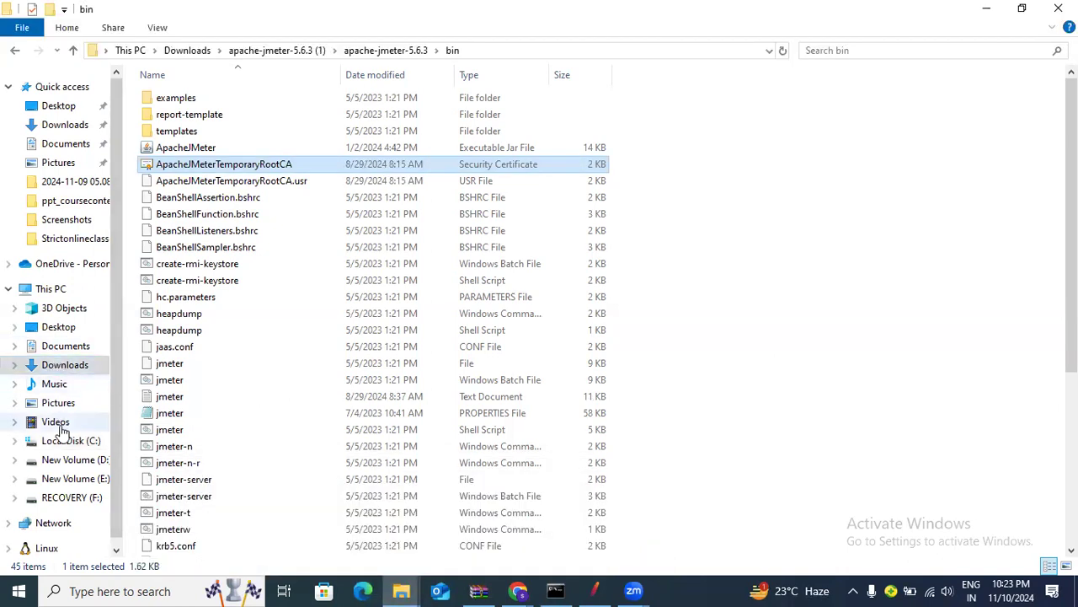
click(66, 459)
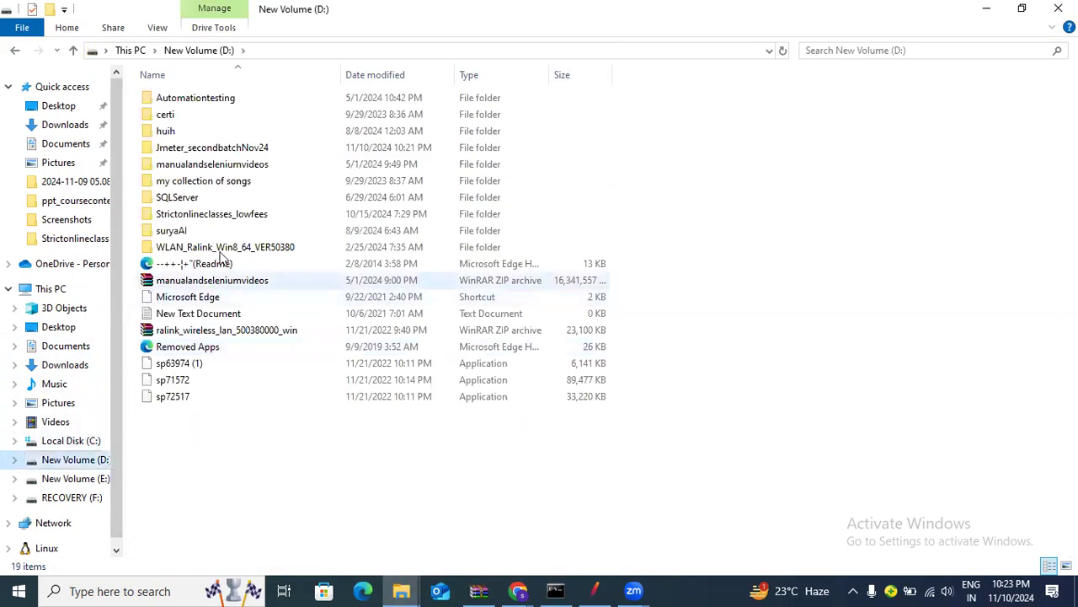
double_click(232, 149)
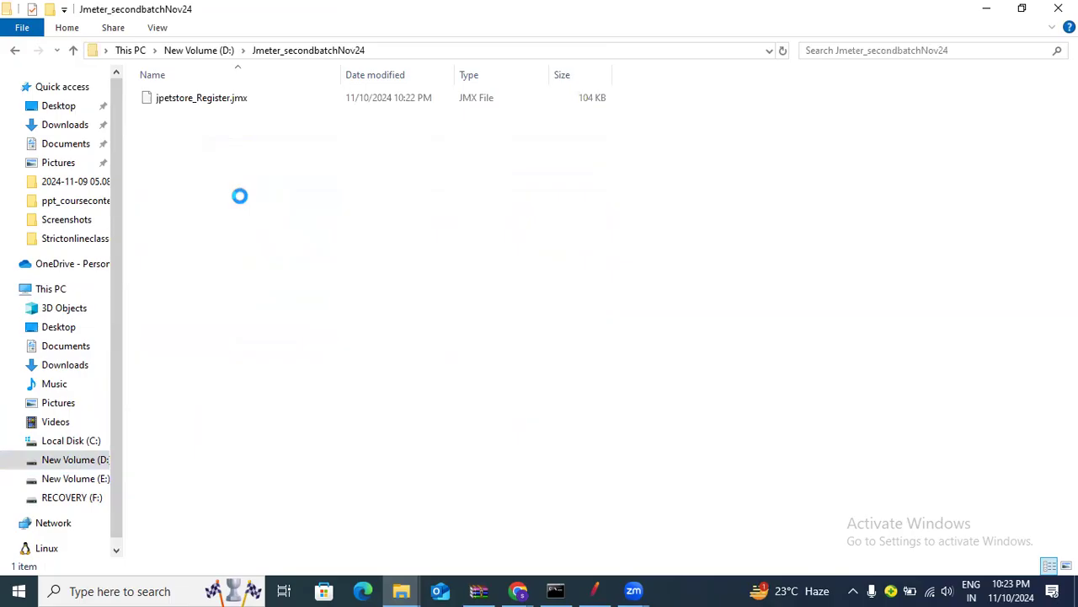
right_click(239, 196)
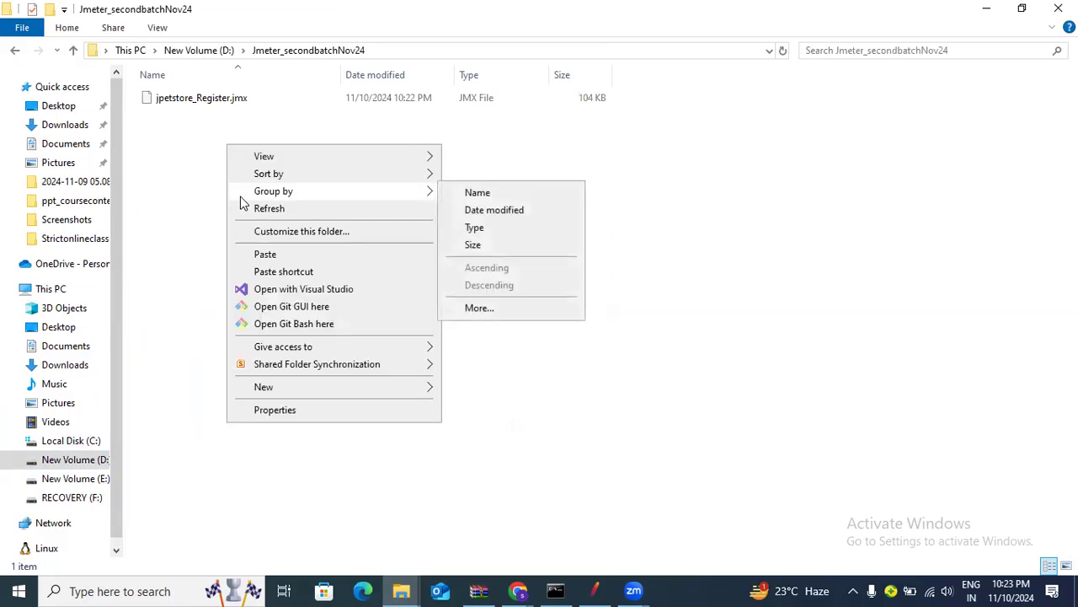
click(268, 255)
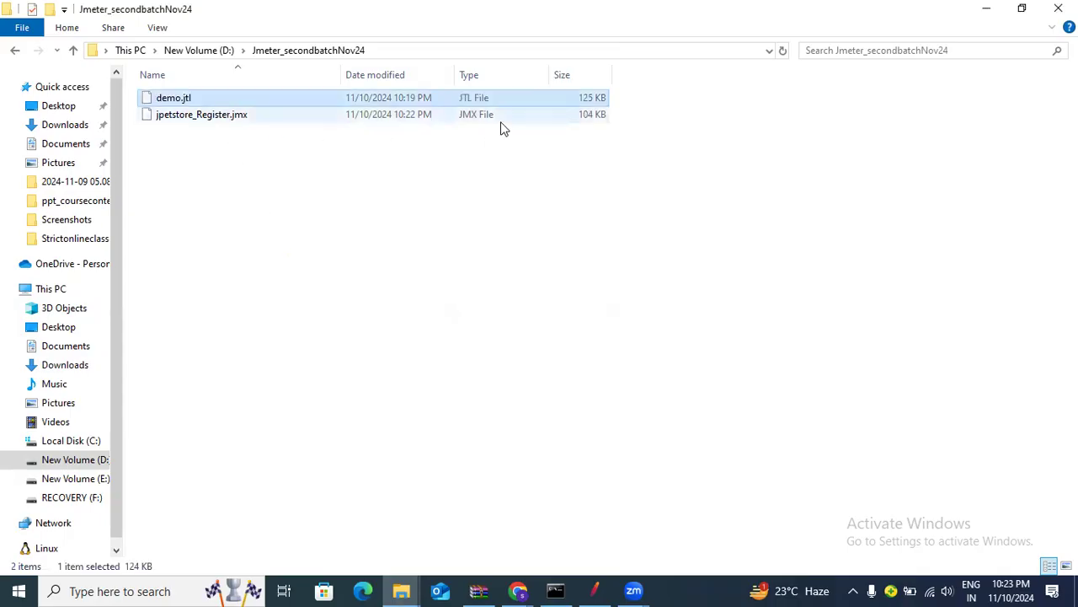
Select both files in the folder, paste another copy with Ctrl+V, and clear the selection
click(712, 96)
drag(672, 87, 554, 117)
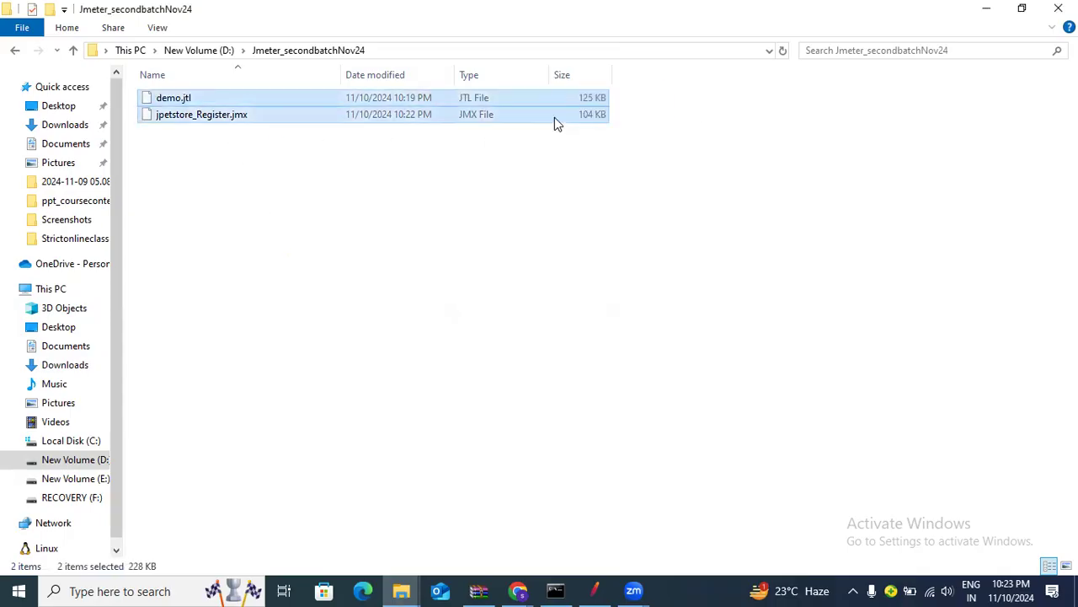
click(460, 186)
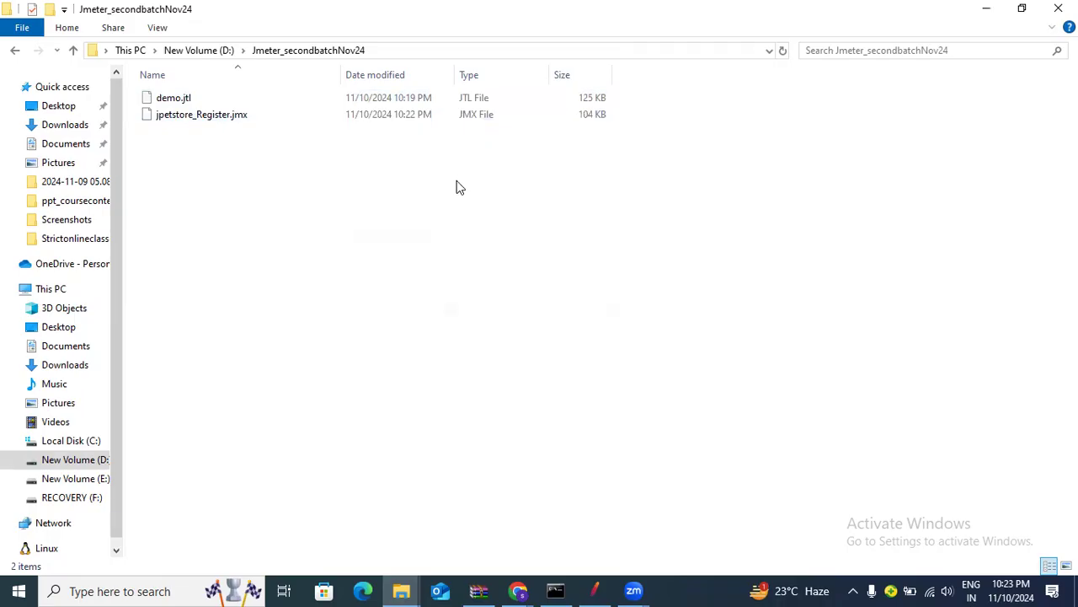
key(ctrl+v)
click(434, 202)
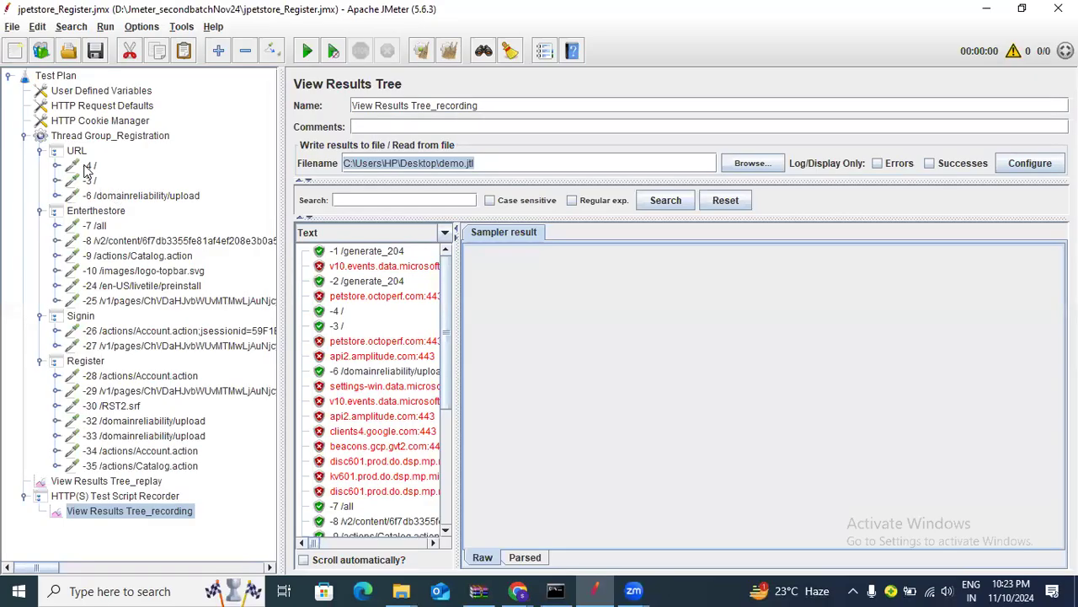
Check the petstore server names of the -4 / and -3 / requests
click(90, 166)
drag(645, 196, 531, 195)
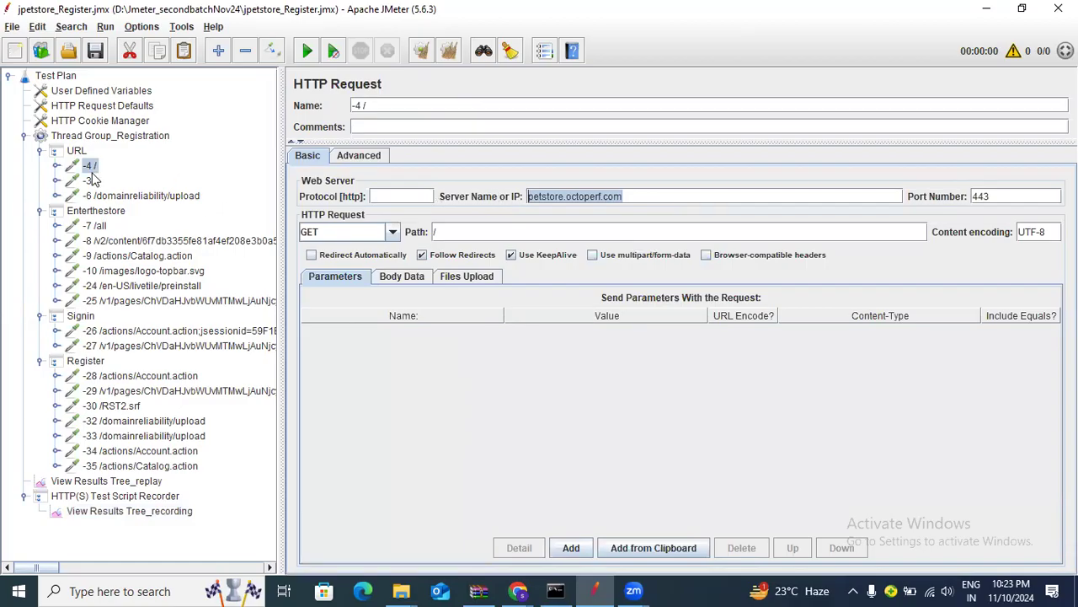
click(92, 170)
click(90, 180)
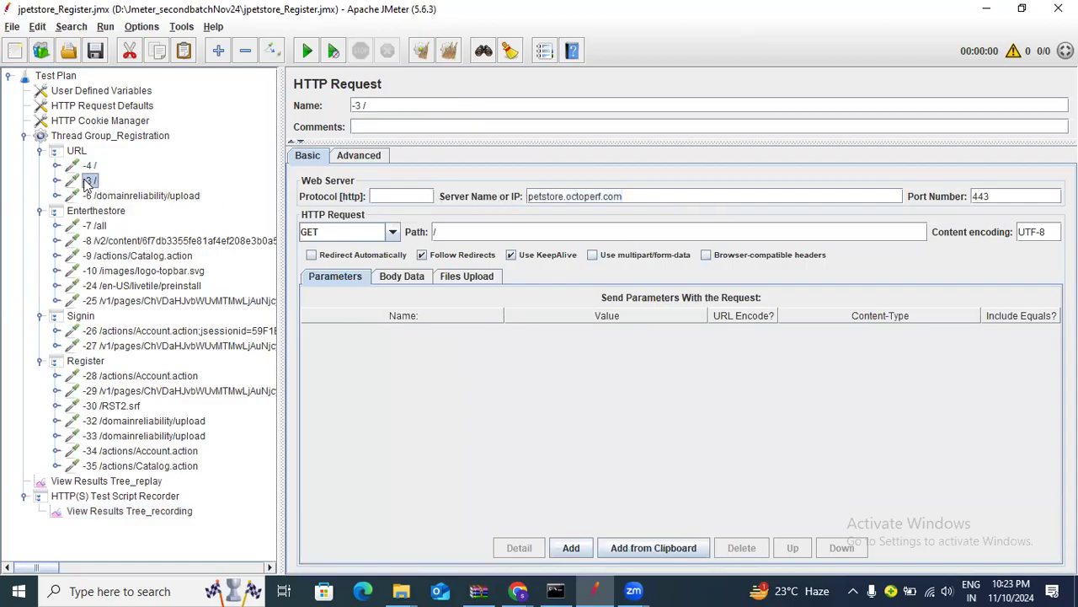
triple_click(639, 198)
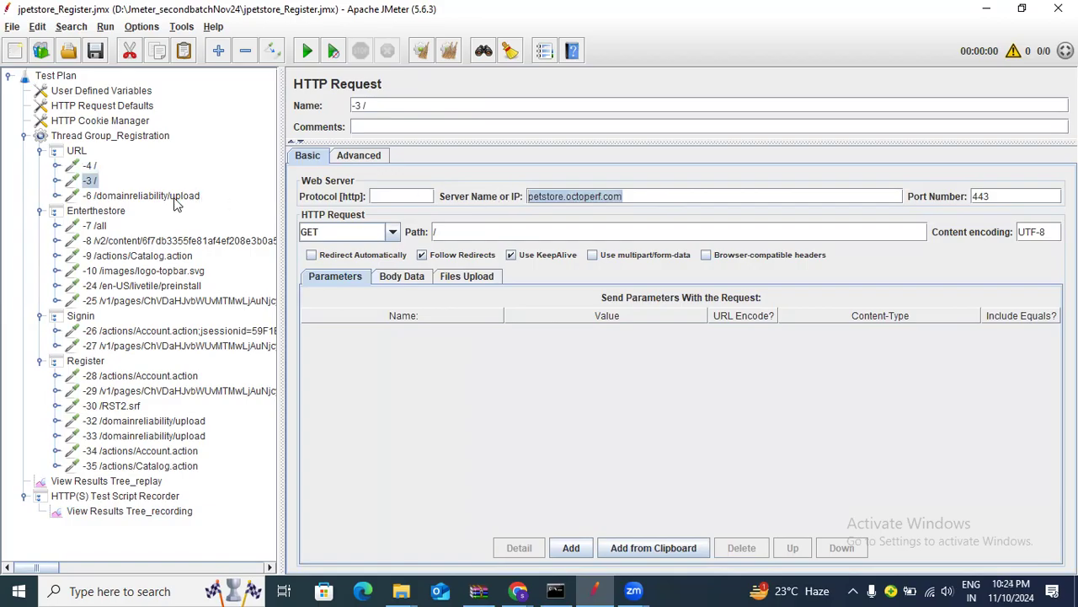
Disable, then remove the -6 /domainreliability/upload request to beacons.gvt2.com
click(179, 199)
triple_click(632, 195)
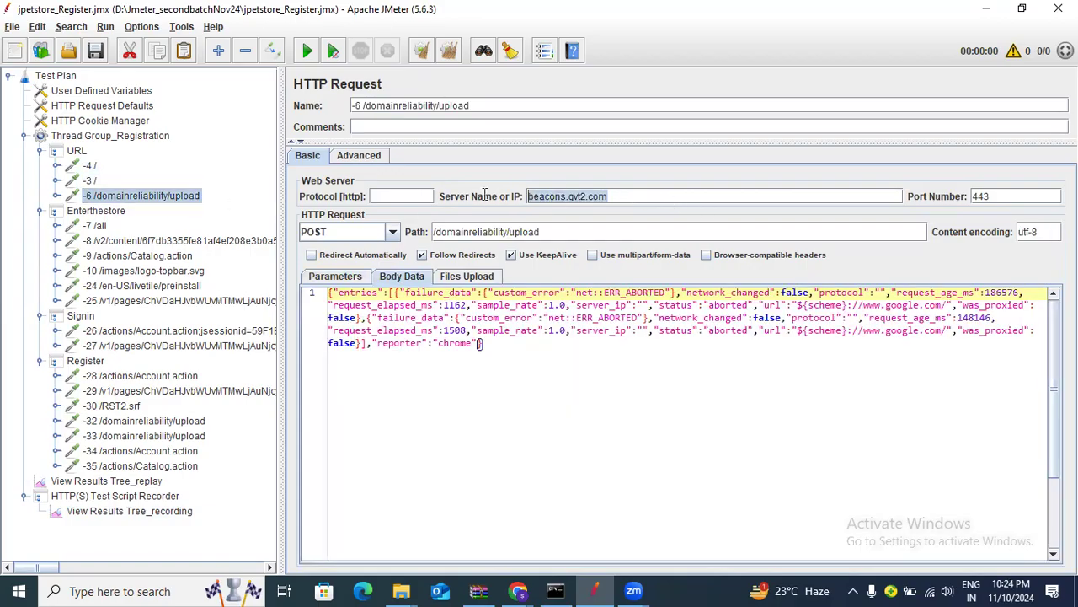
right_click(174, 199)
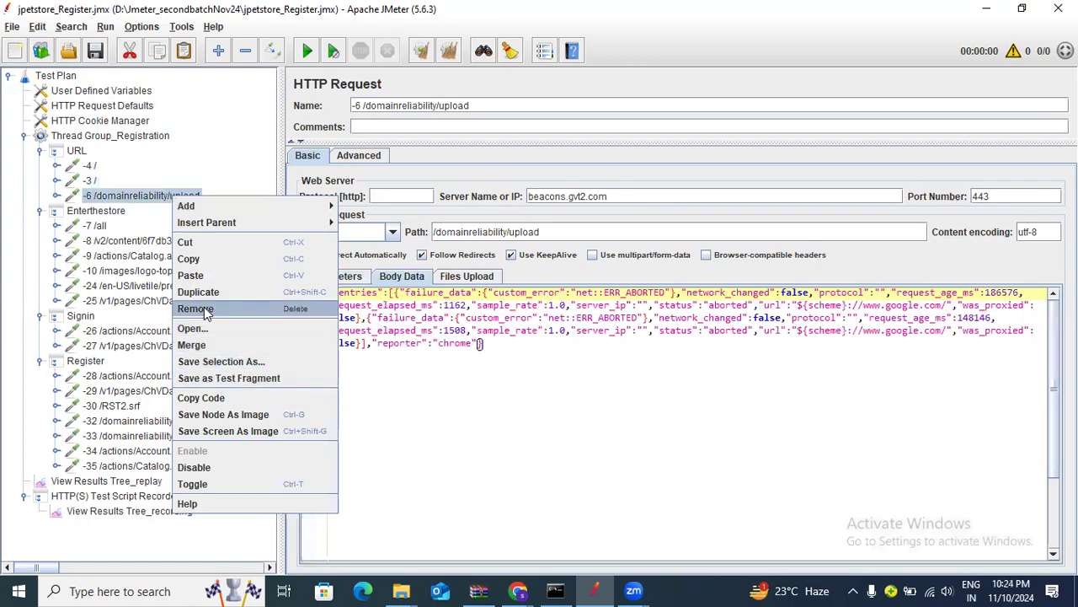
click(193, 467)
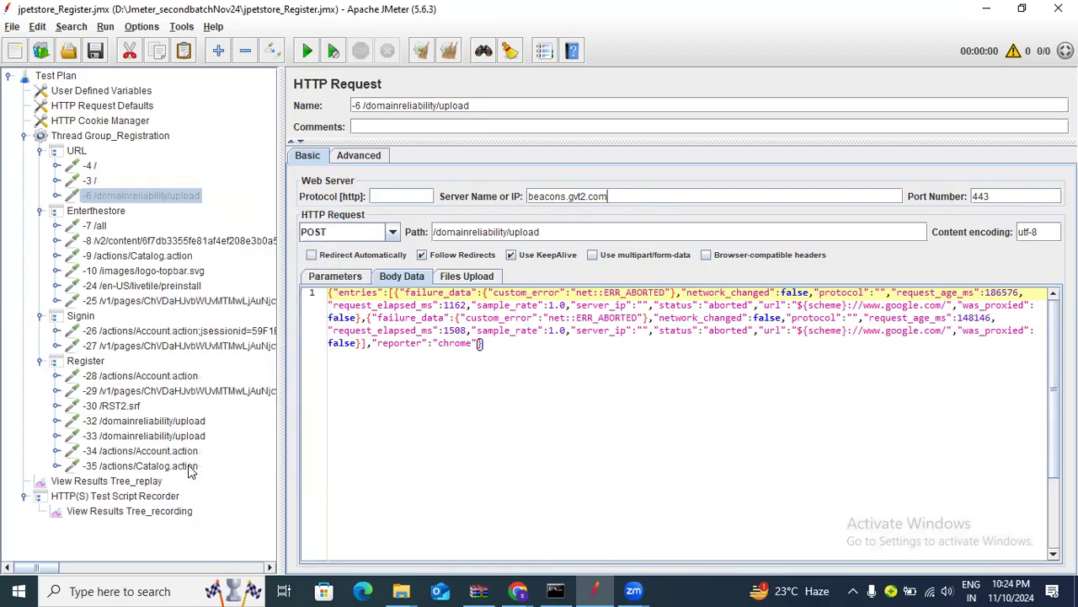
right_click(137, 191)
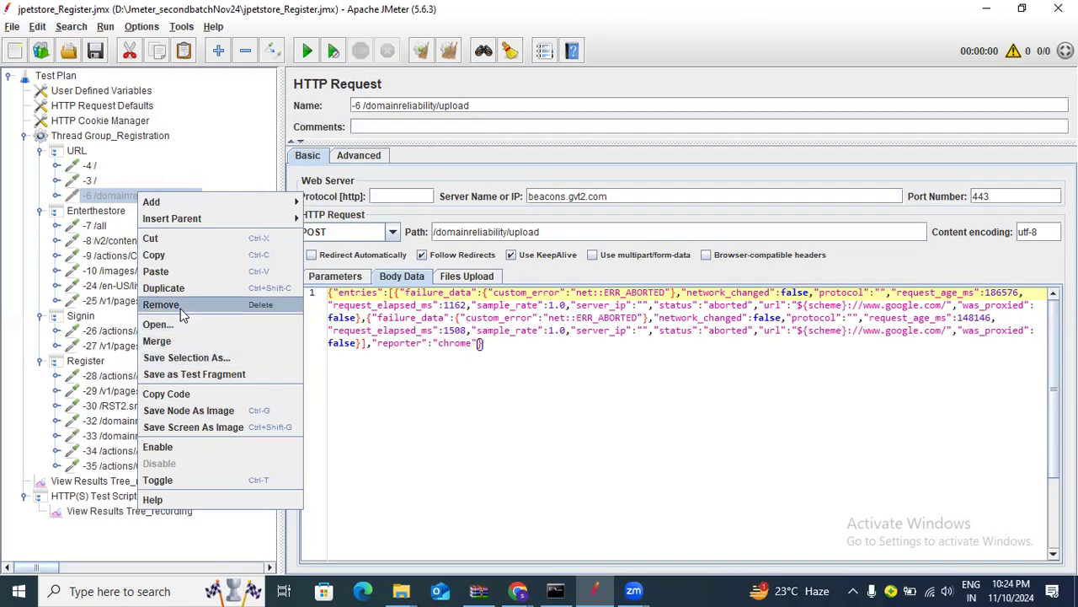
click(179, 303)
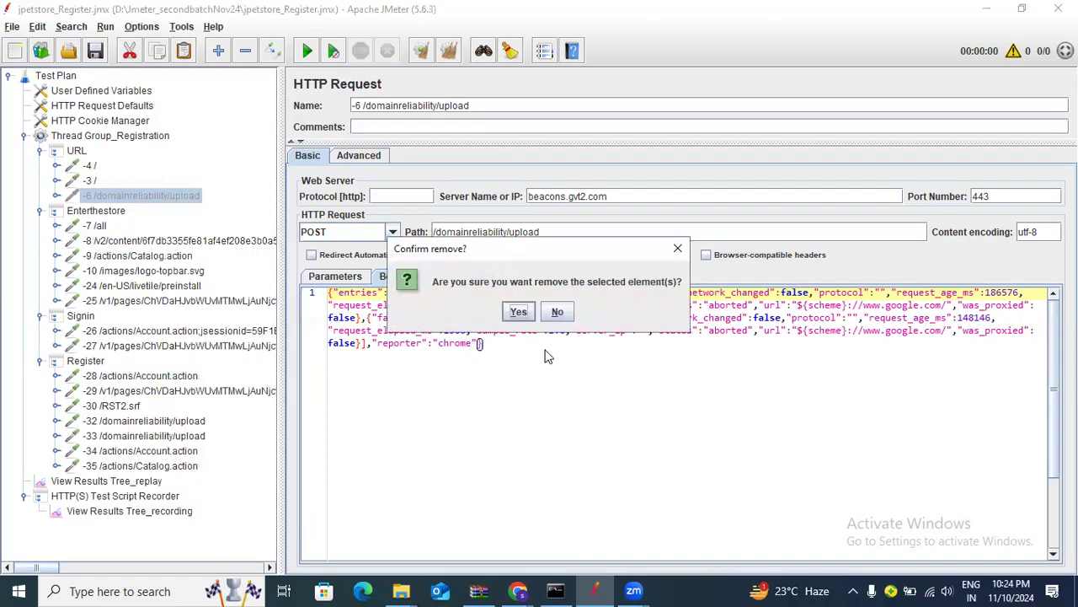
click(519, 312)
Remove the Microsoft -7 /all and -8 /v2/content requests, confirming each removal
click(98, 212)
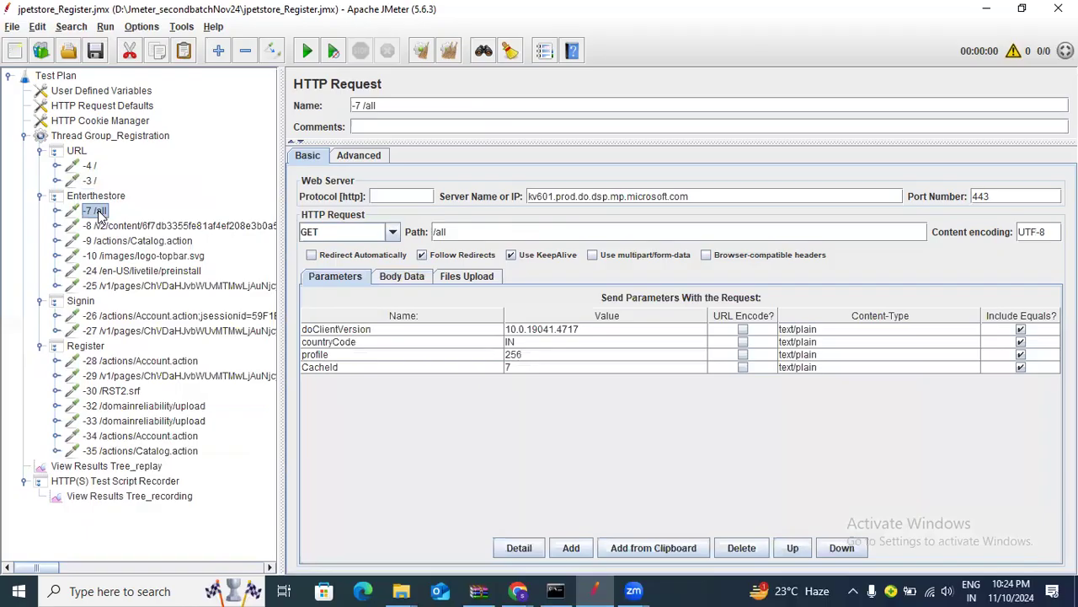
click(717, 197)
drag(714, 195, 430, 190)
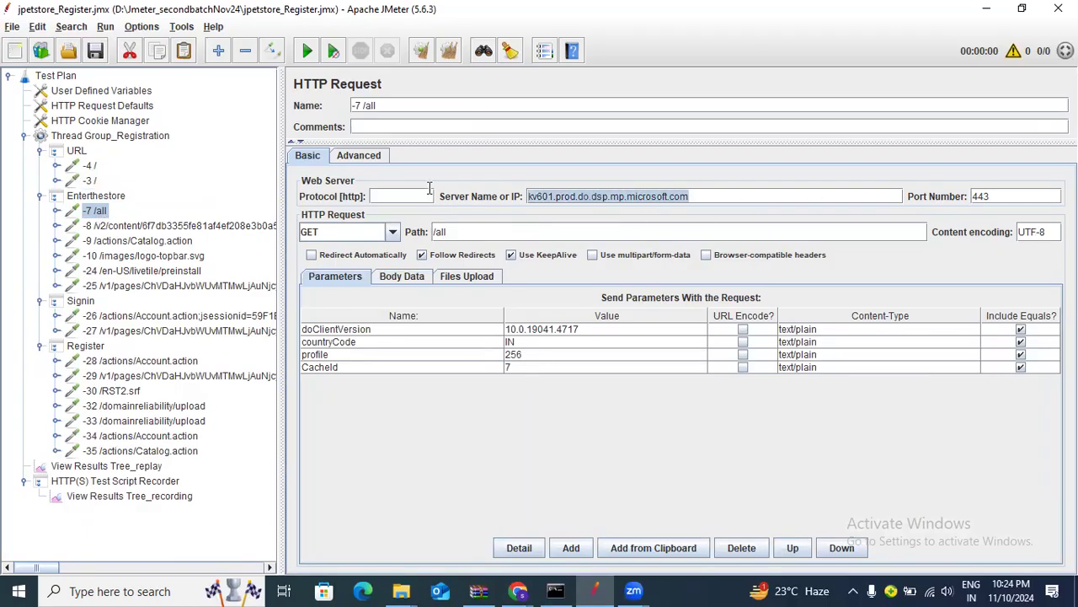
right_click(83, 210)
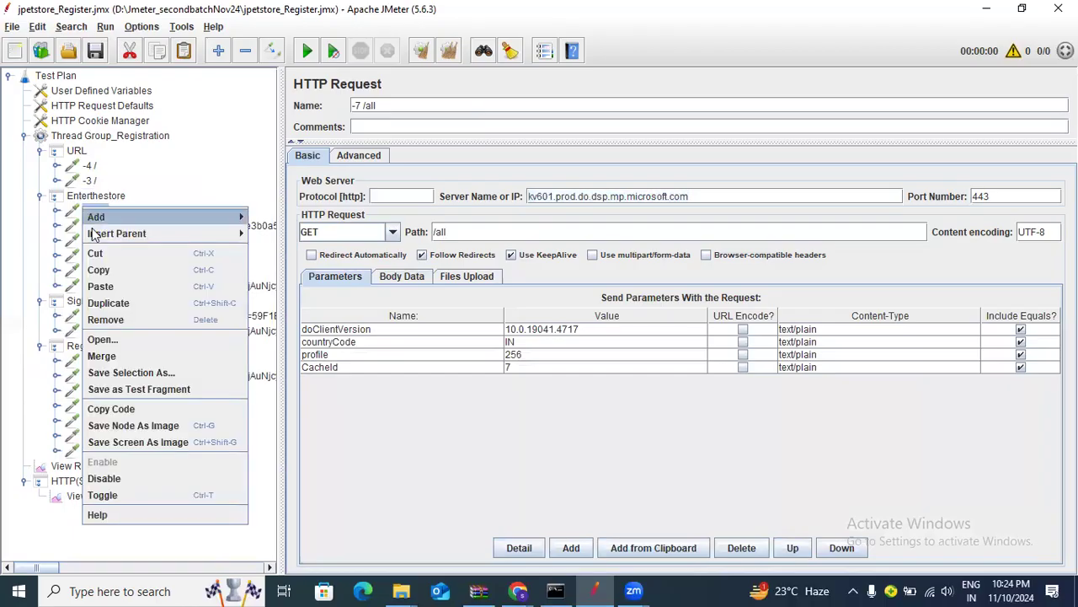
click(135, 317)
click(517, 311)
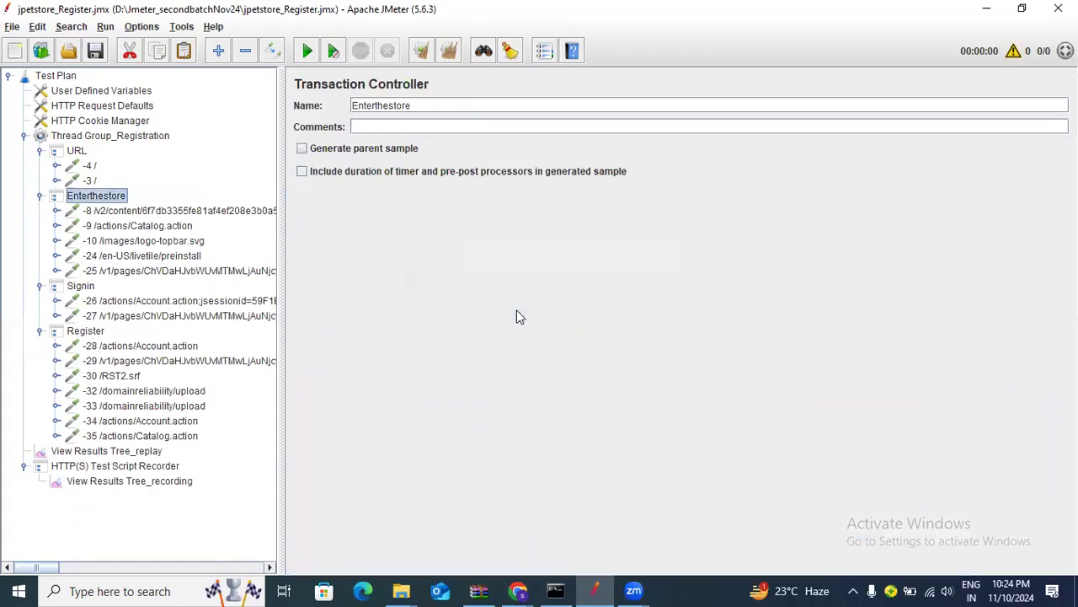
click(130, 214)
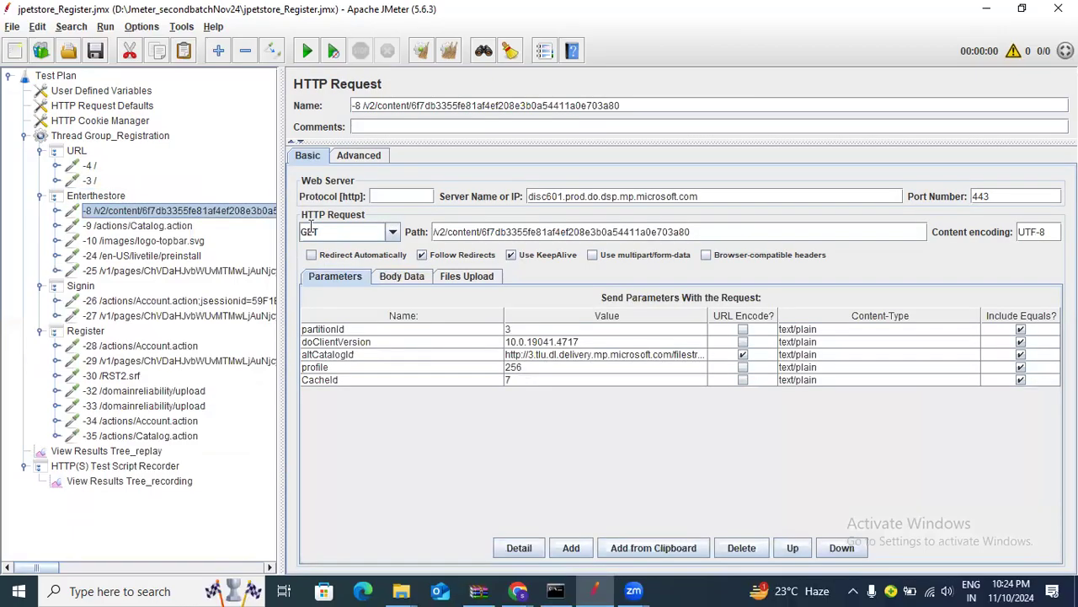
key(Tab)
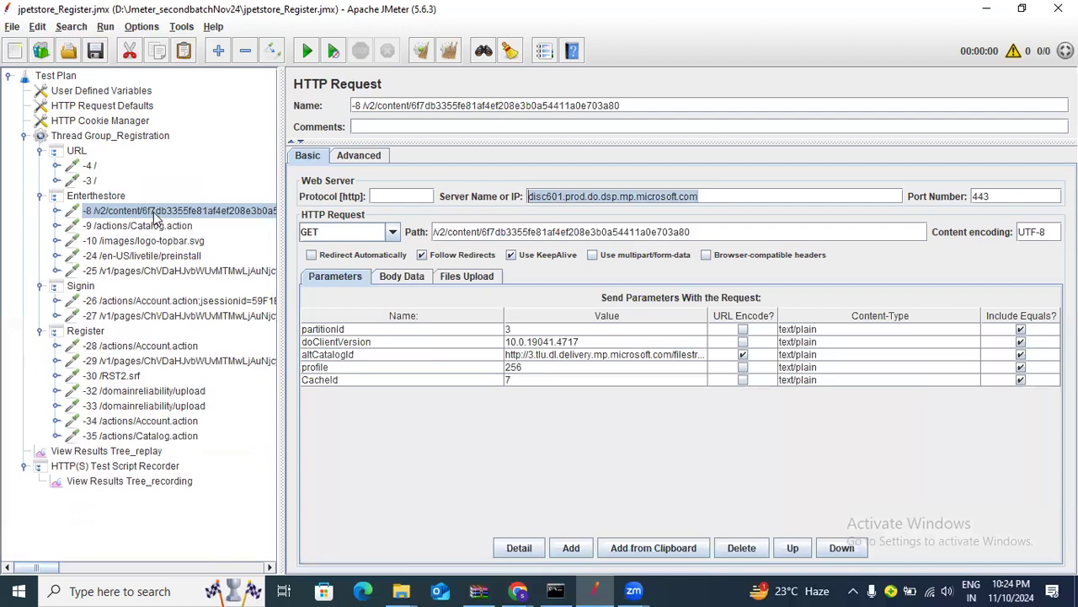
right_click(155, 215)
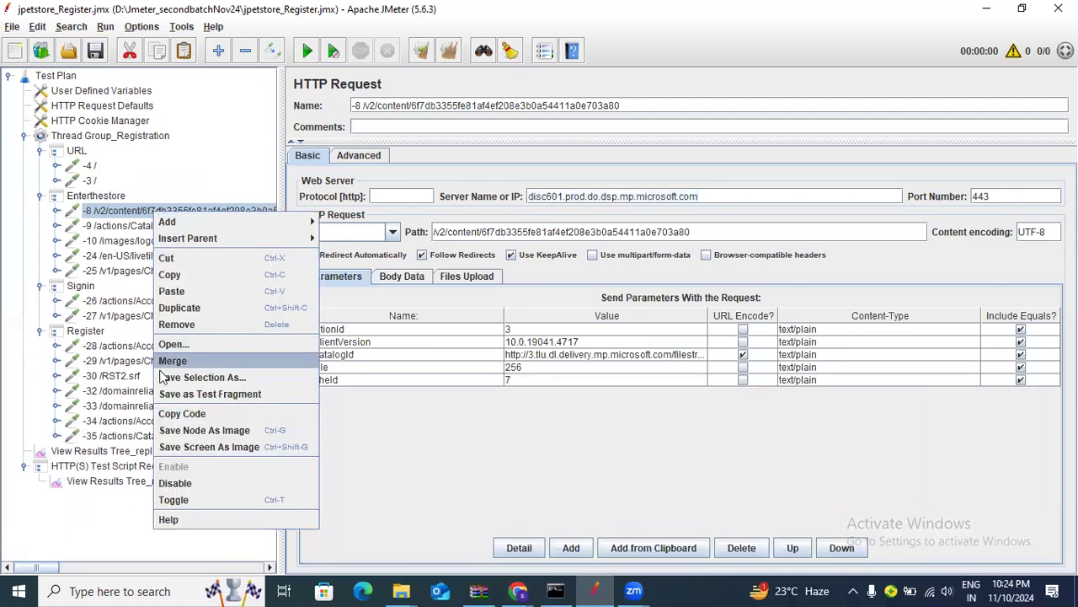
click(177, 325)
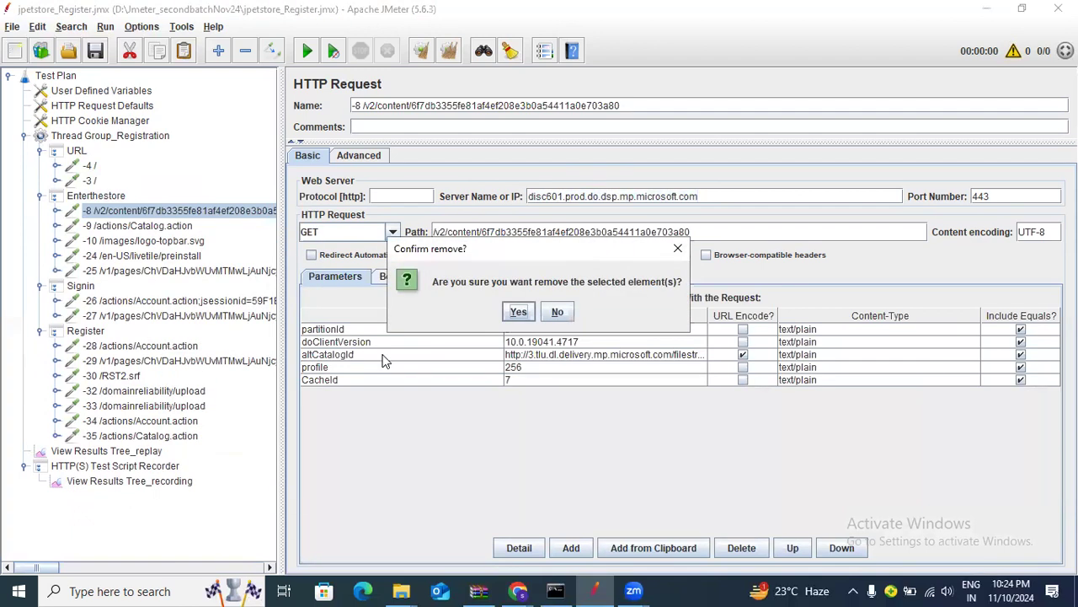
click(515, 310)
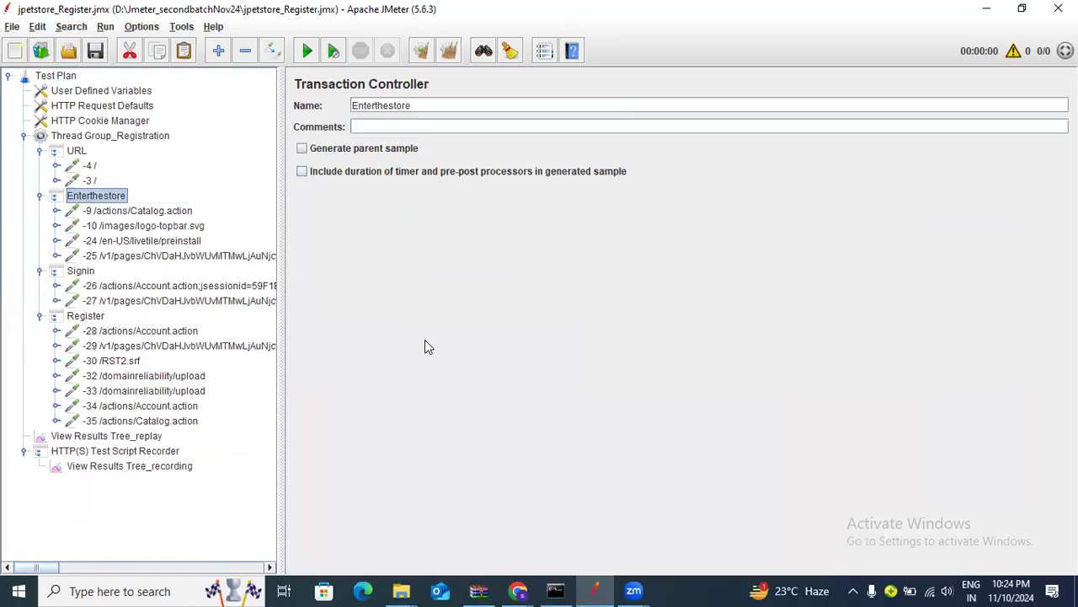
Expand -4 / to reveal its HTTP Header Manager and review the -3 / request
click(89, 180)
double_click(90, 165)
click(87, 196)
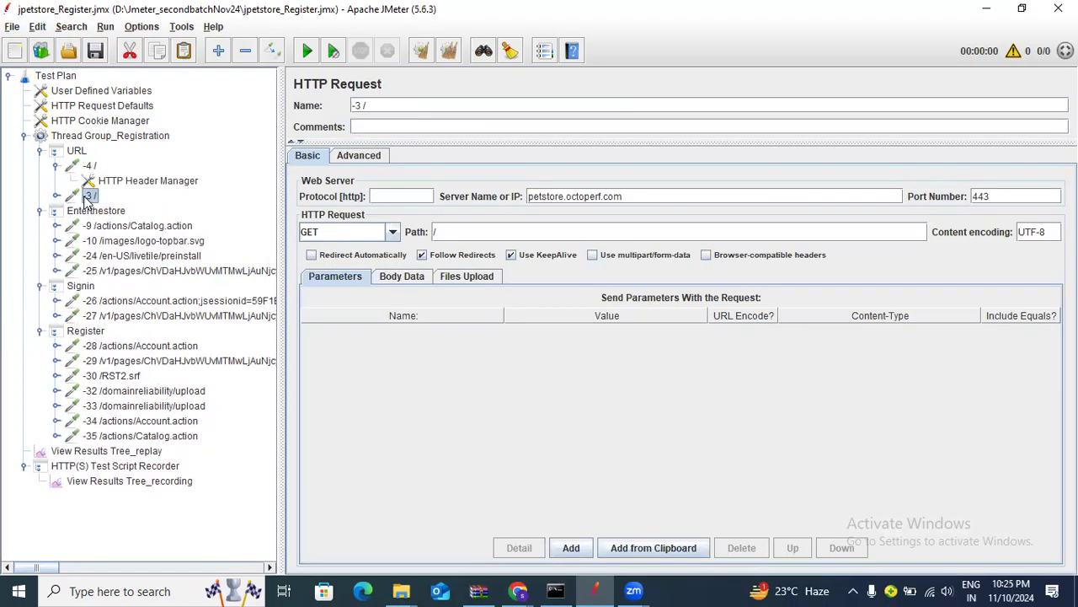
click(98, 169)
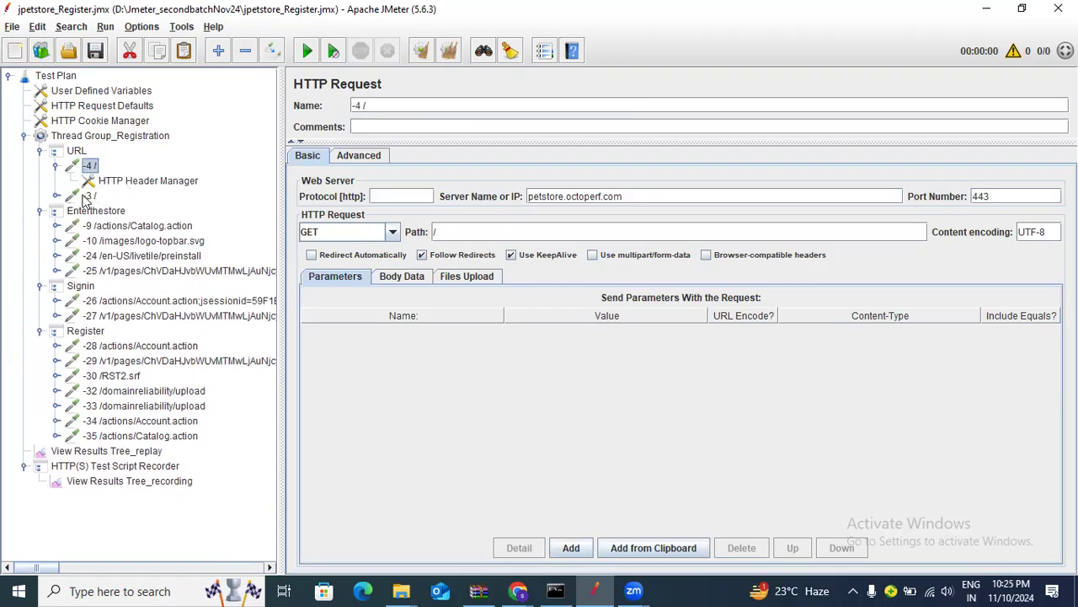
click(88, 197)
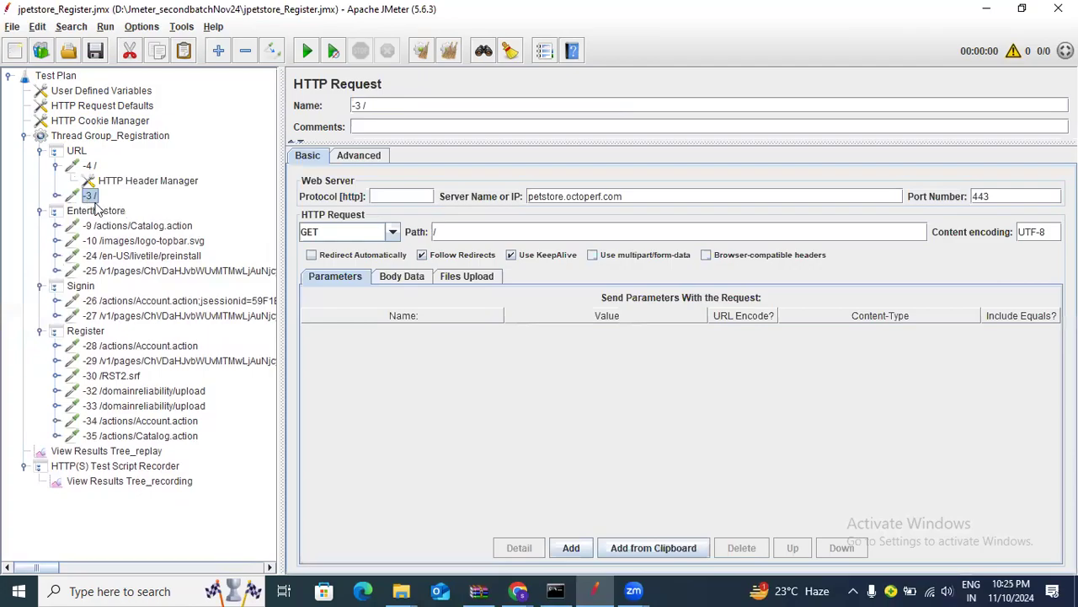
click(148, 228)
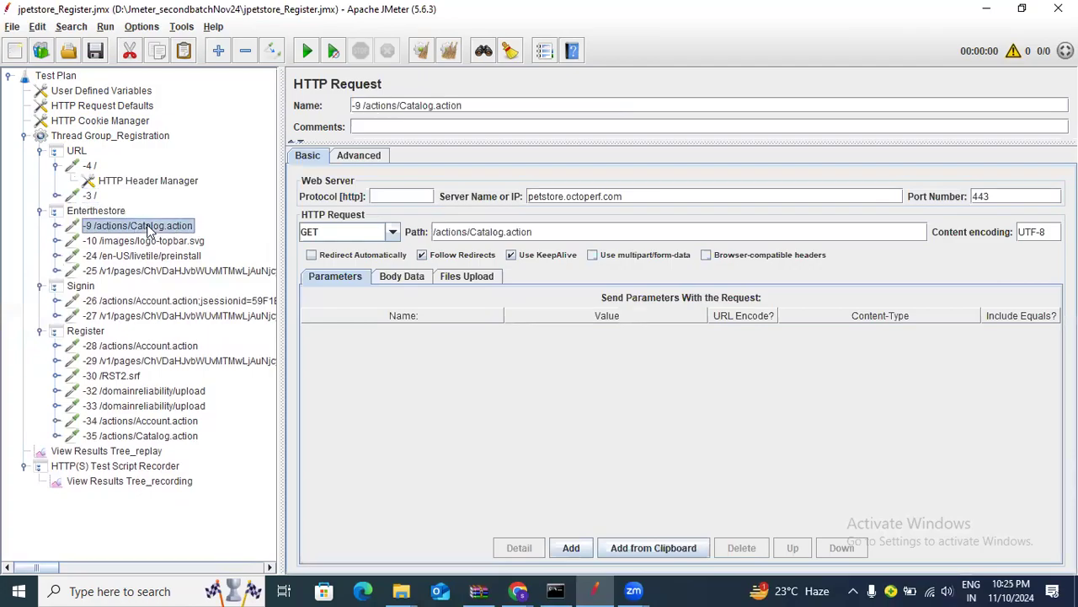
click(153, 242)
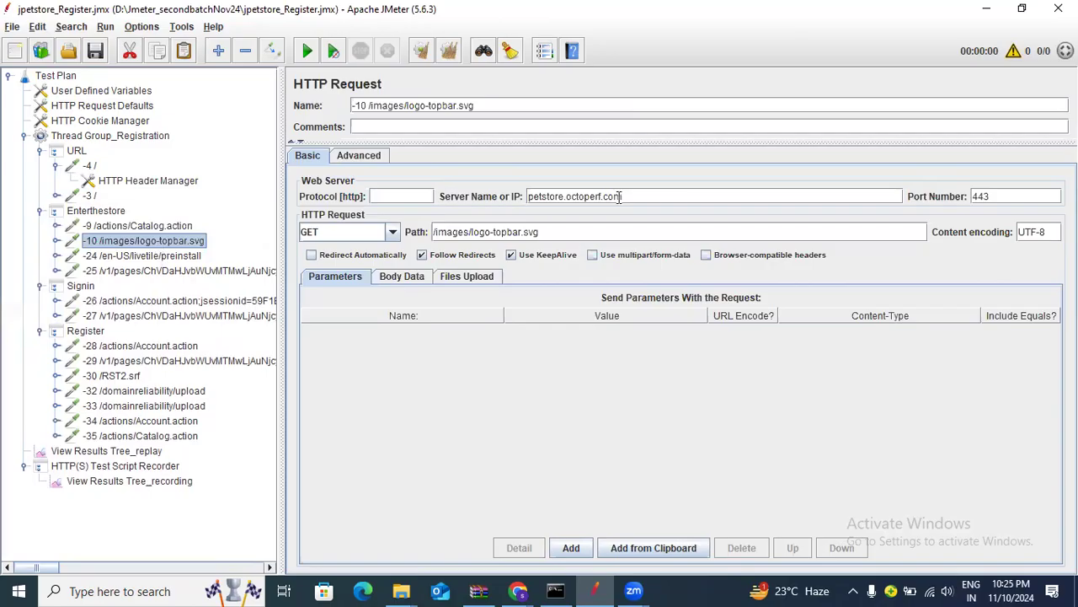
drag(558, 231, 409, 227)
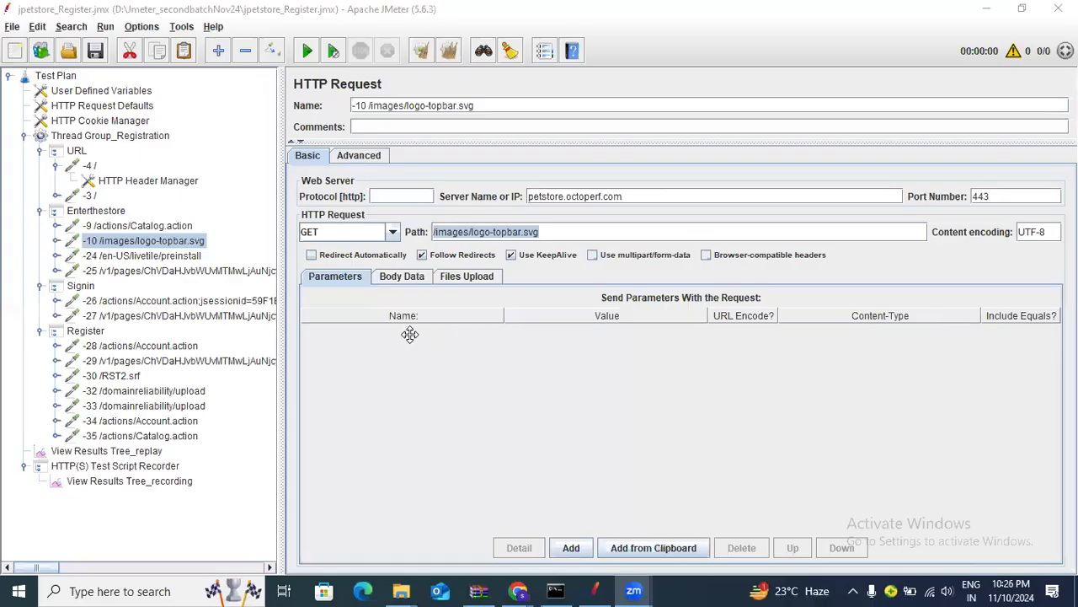
click(149, 253)
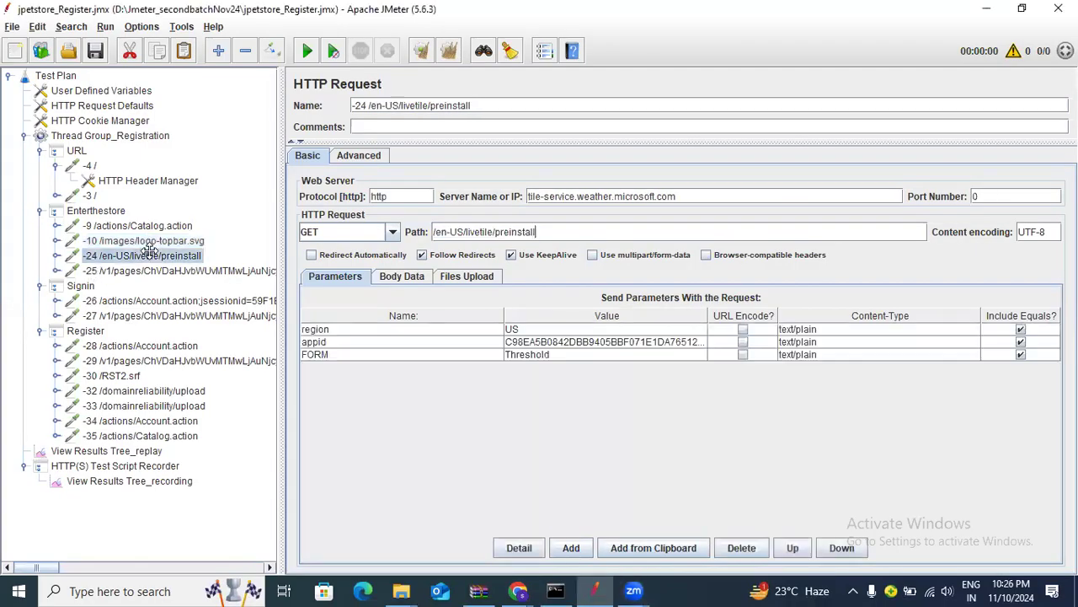
click(154, 241)
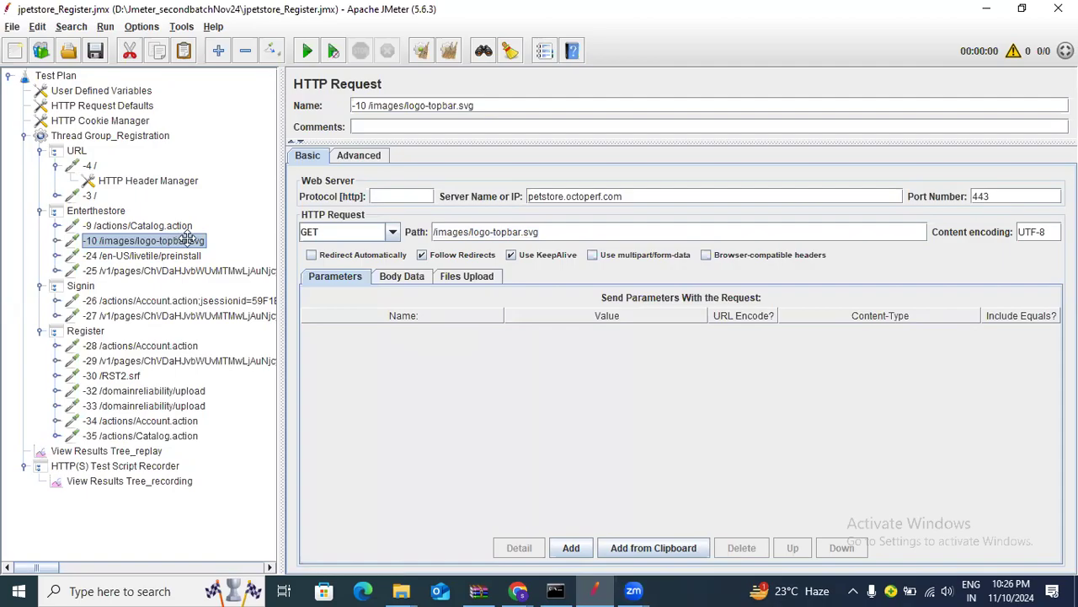
Disable -10 /images/logo-topbar.svg and remove the -24 /en-US/livetile/preinstall weather request
right_click(187, 240)
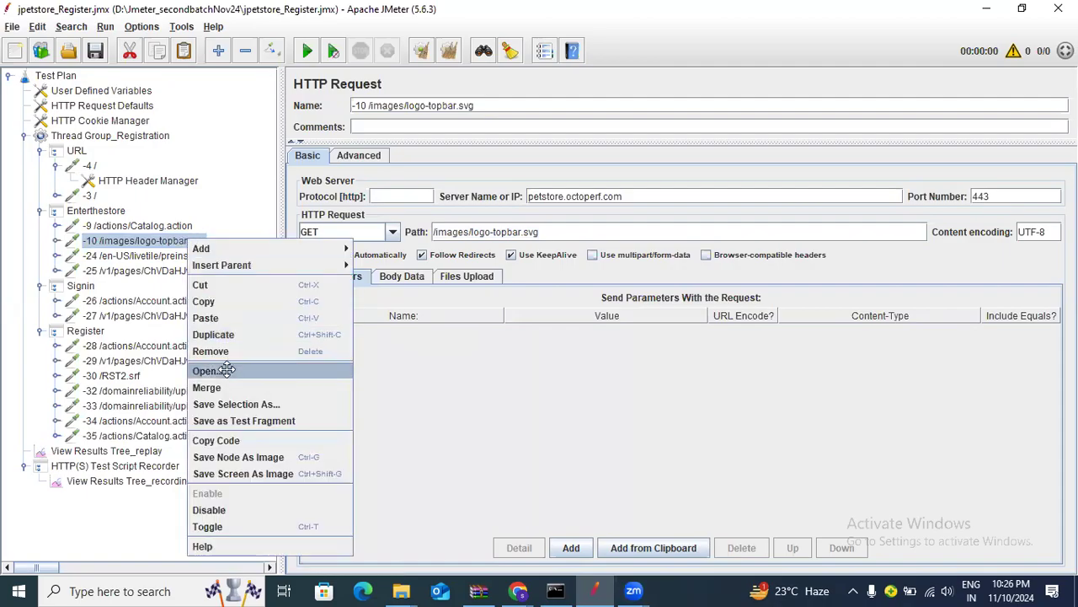
click(209, 510)
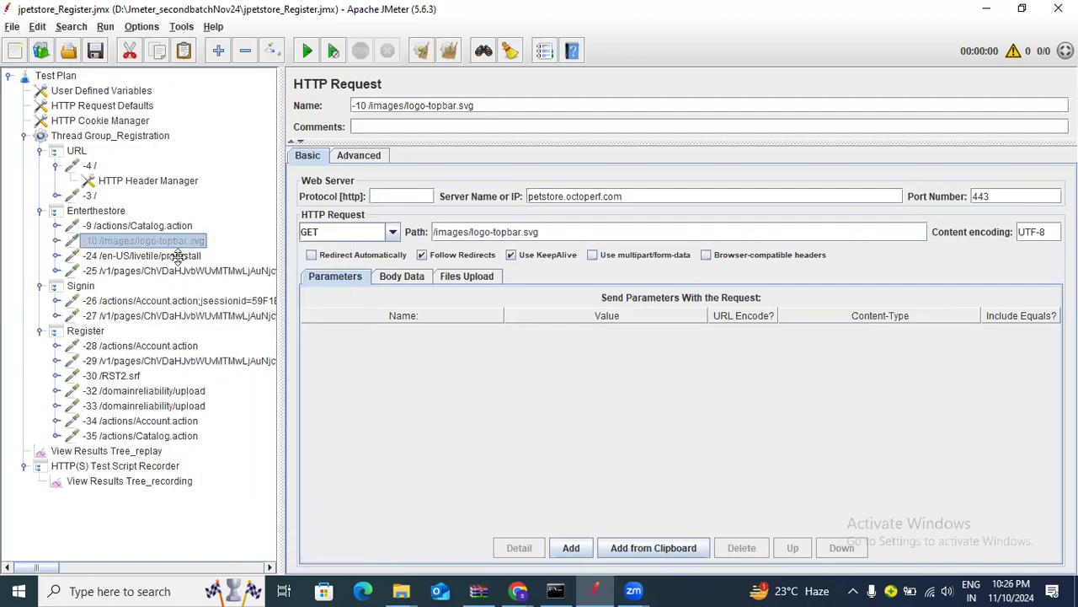
click(173, 256)
click(167, 241)
click(184, 256)
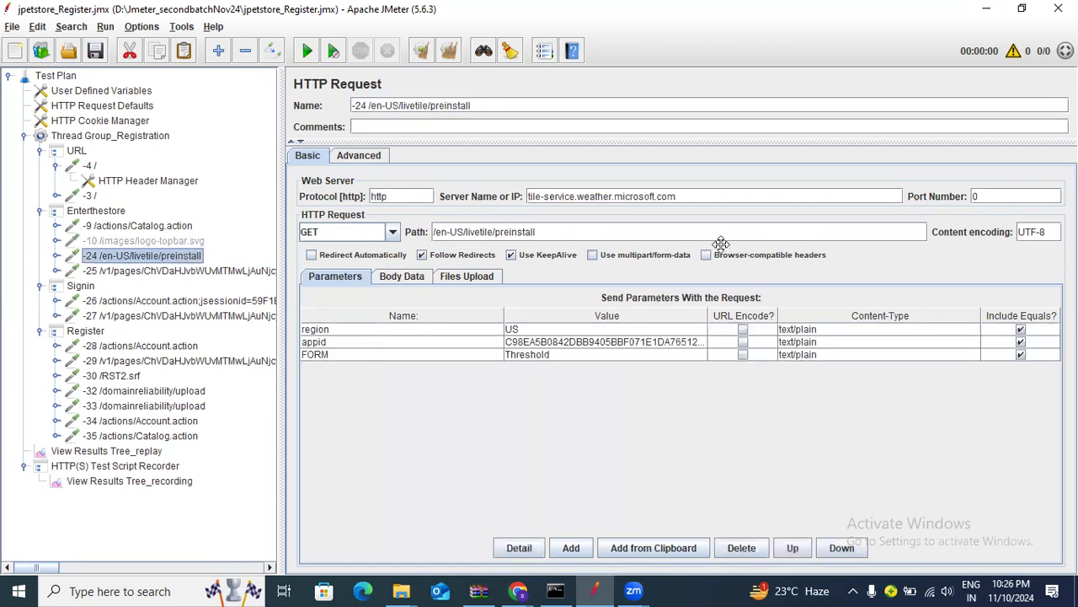
drag(703, 196, 479, 199)
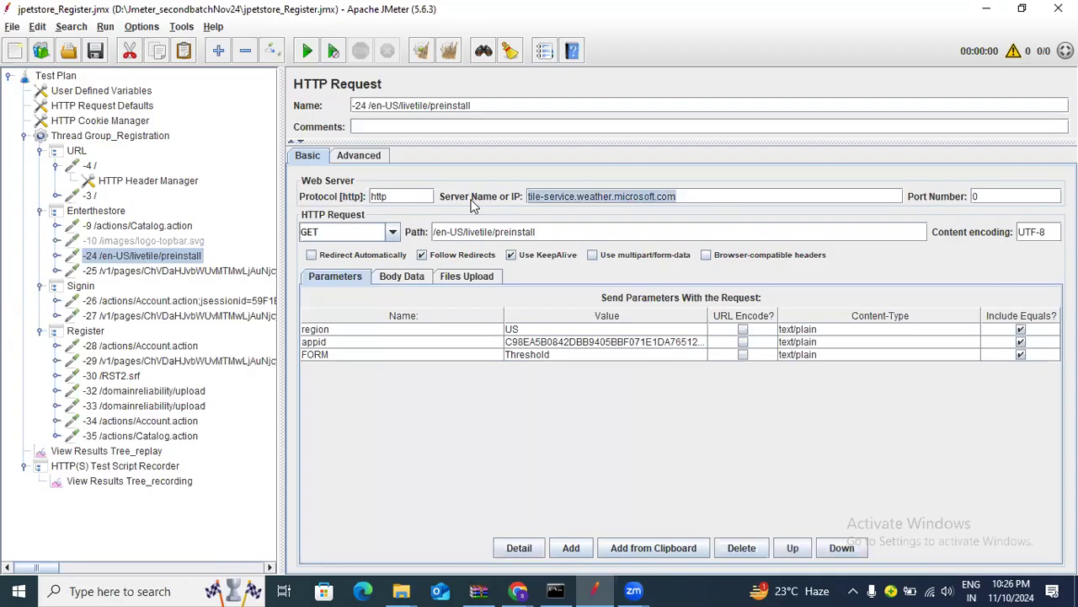
right_click(171, 260)
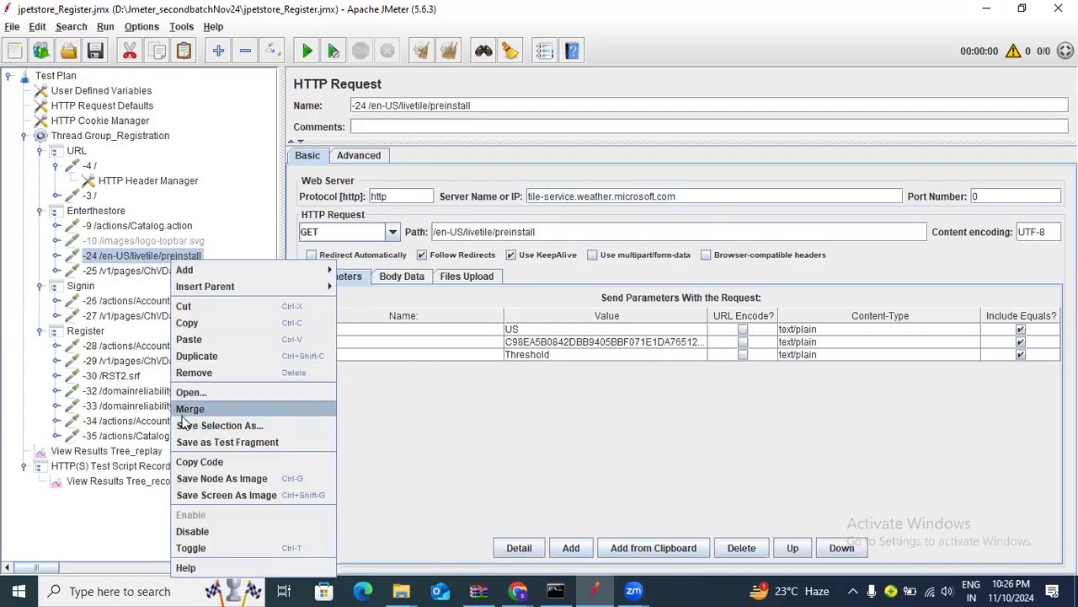
click(194, 373)
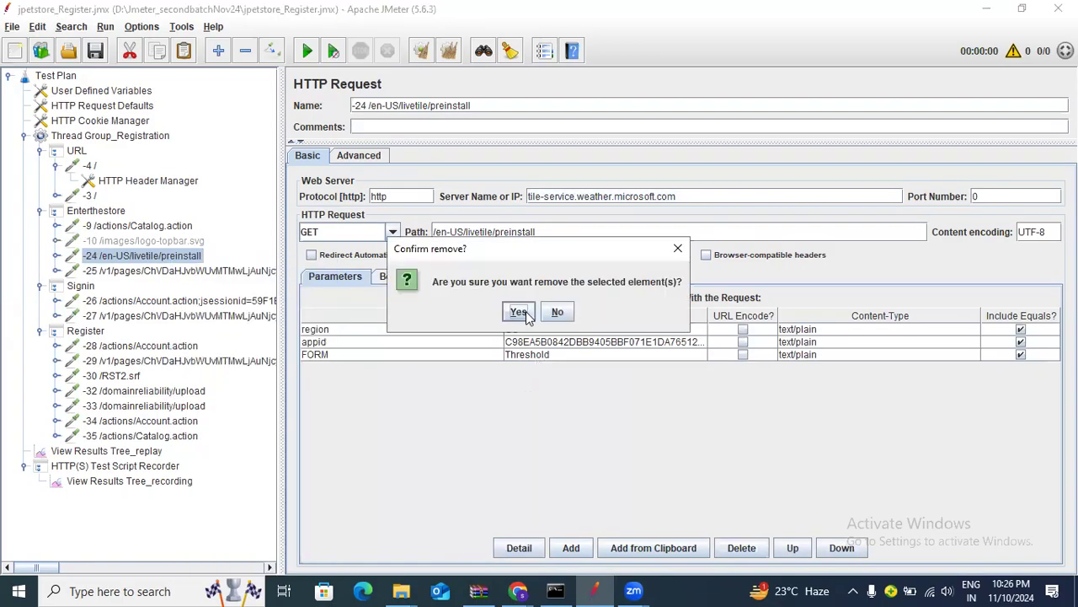
click(514, 311)
Remove the -25 /v1/pages request after checking its server host
click(192, 261)
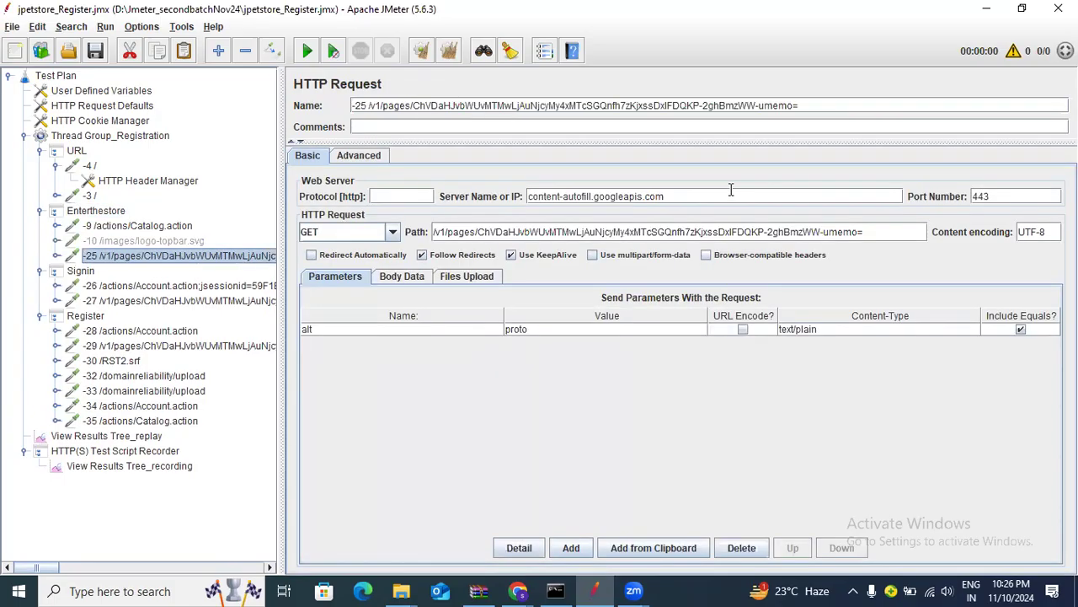
triple_click(611, 197)
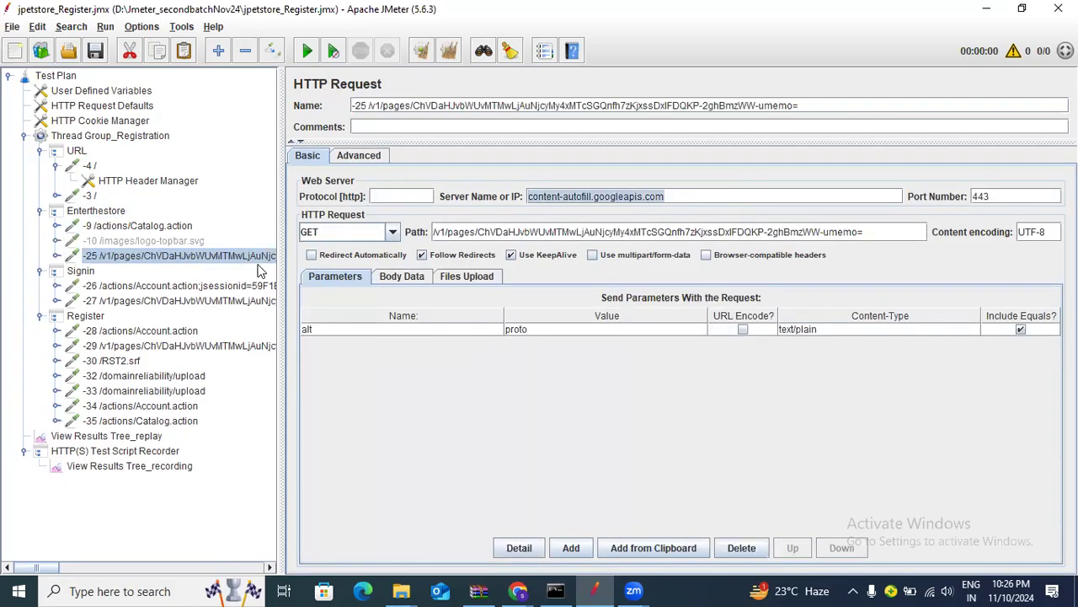
right_click(212, 257)
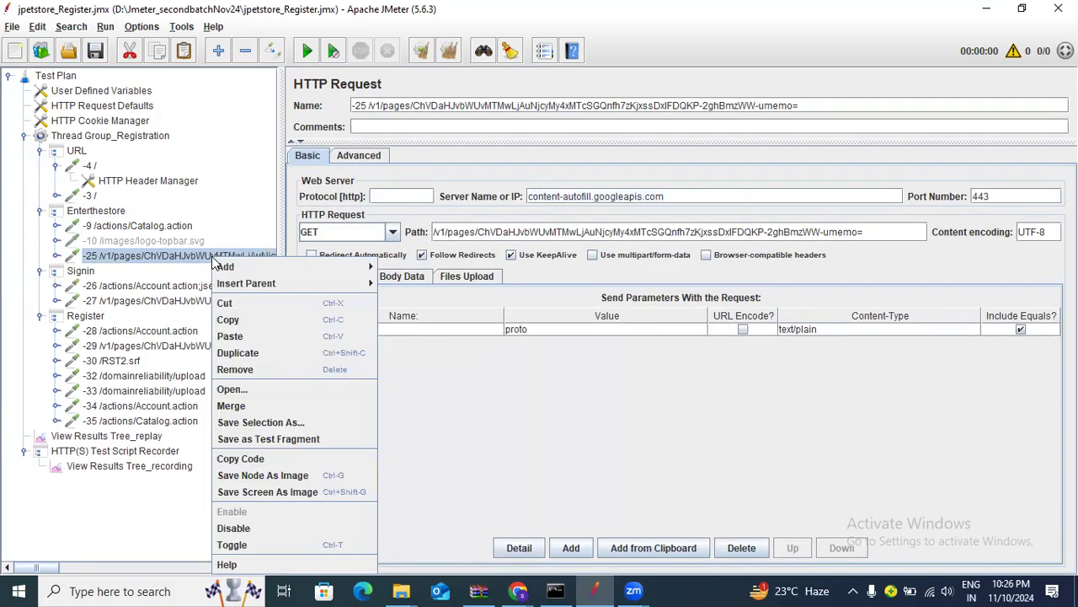
click(255, 371)
click(513, 310)
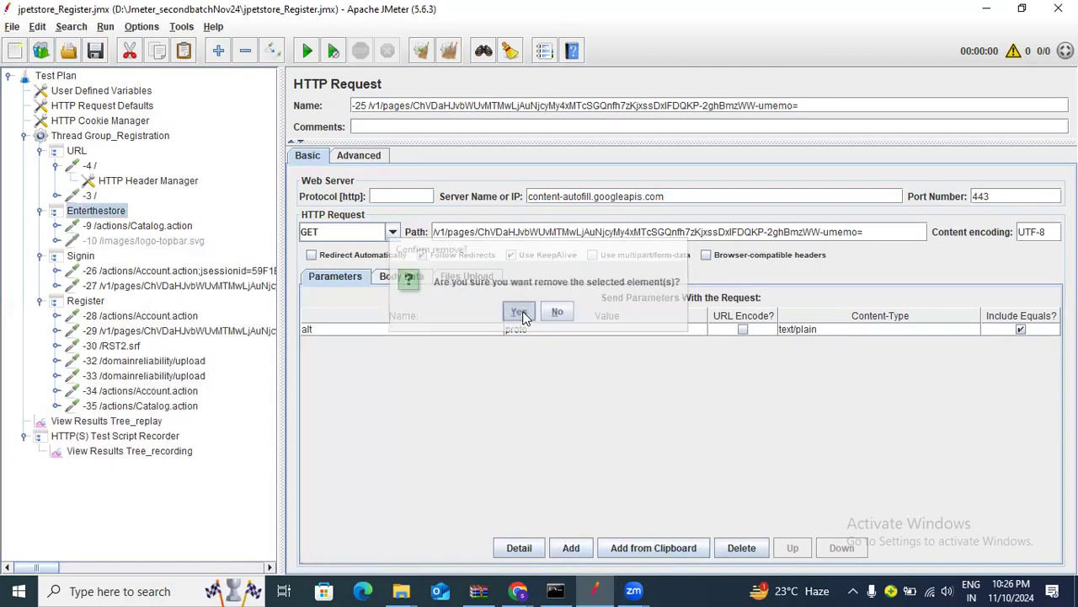
click(177, 275)
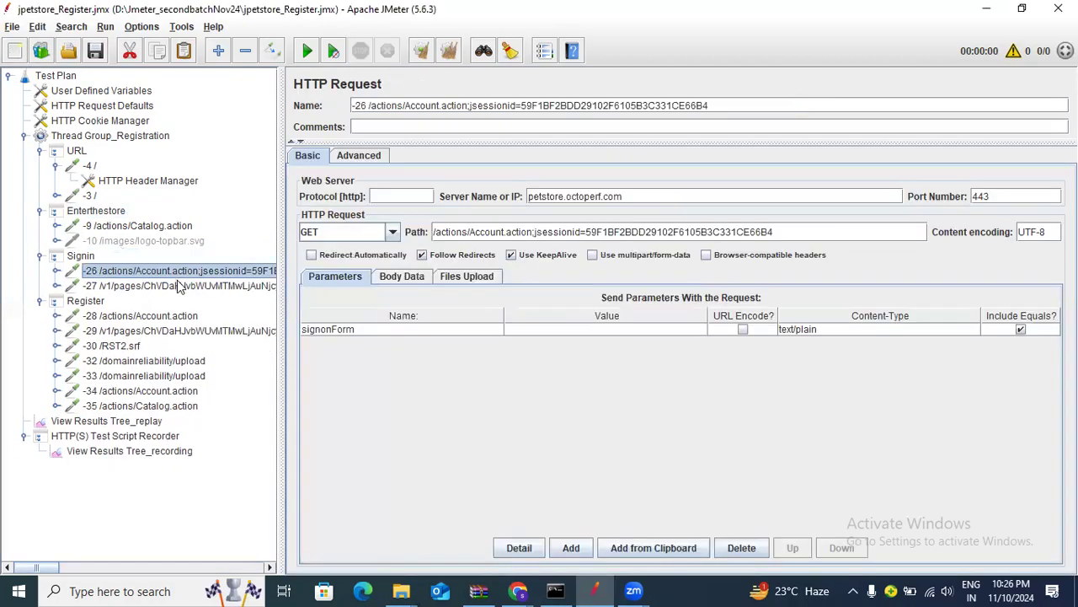
Remove the -27 googleapis request from Signin and verify -28 targets the petstore host
click(179, 286)
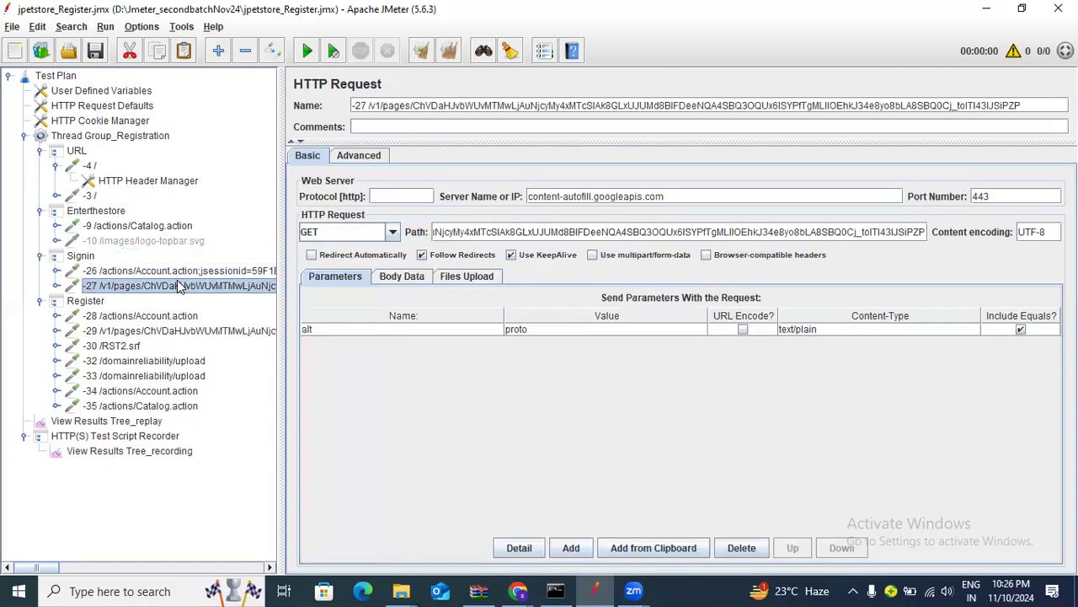
triple_click(662, 195)
right_click(234, 287)
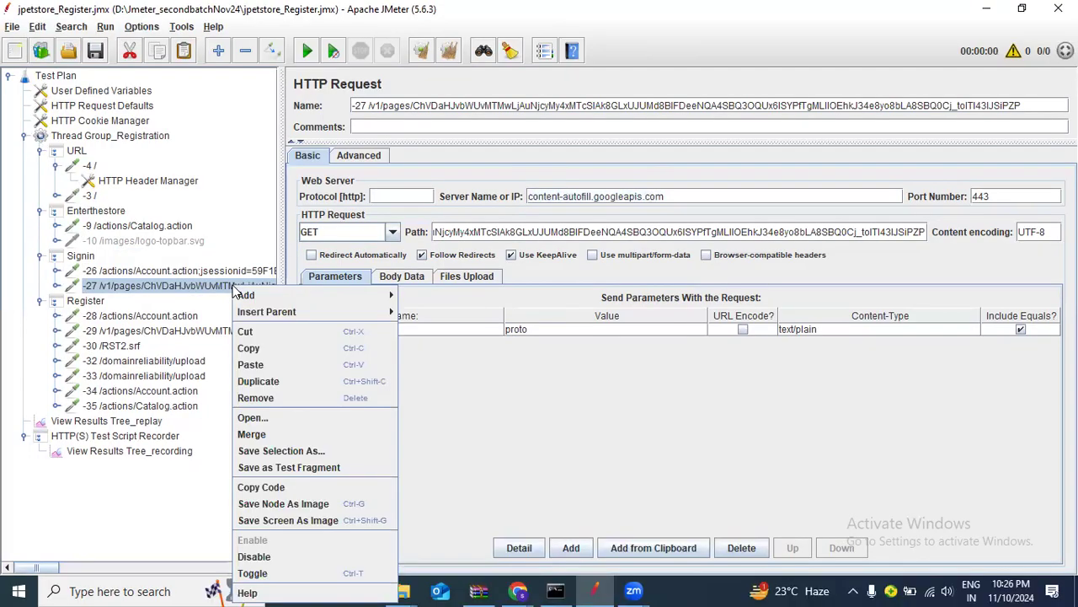
click(284, 399)
click(518, 312)
click(168, 301)
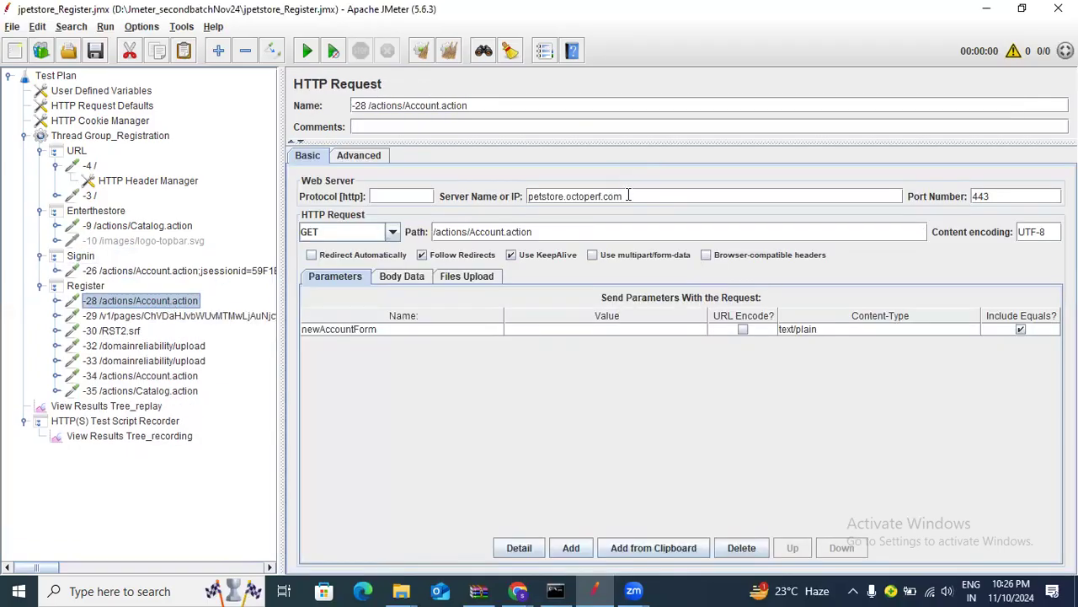
drag(628, 196, 459, 202)
Remove the -29 googleapis and -30 /RST2.srf login.live.com requests from Register
click(195, 319)
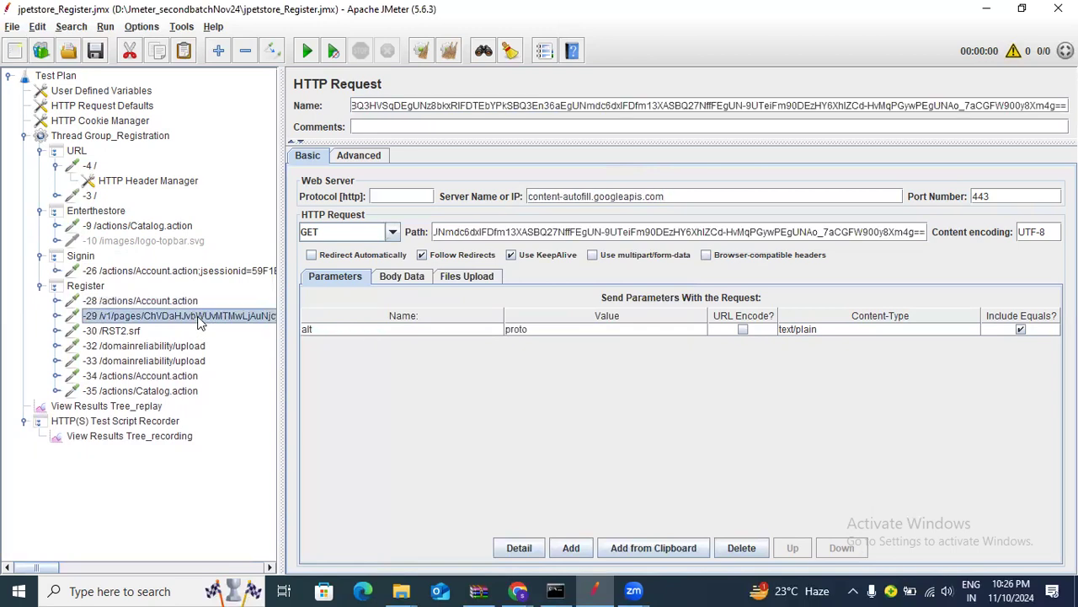
drag(655, 199, 463, 202)
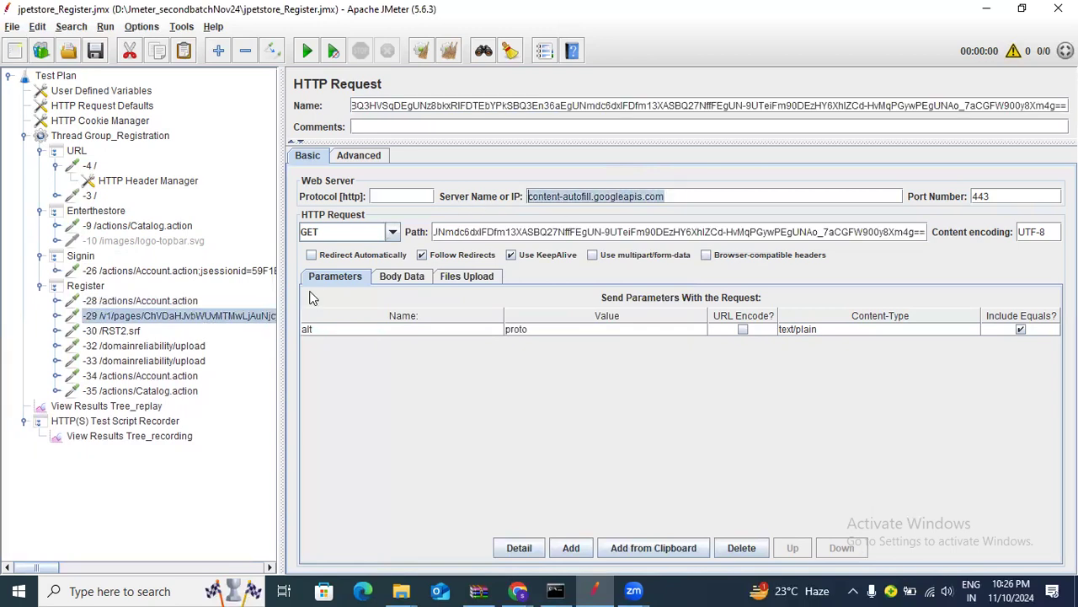
right_click(224, 318)
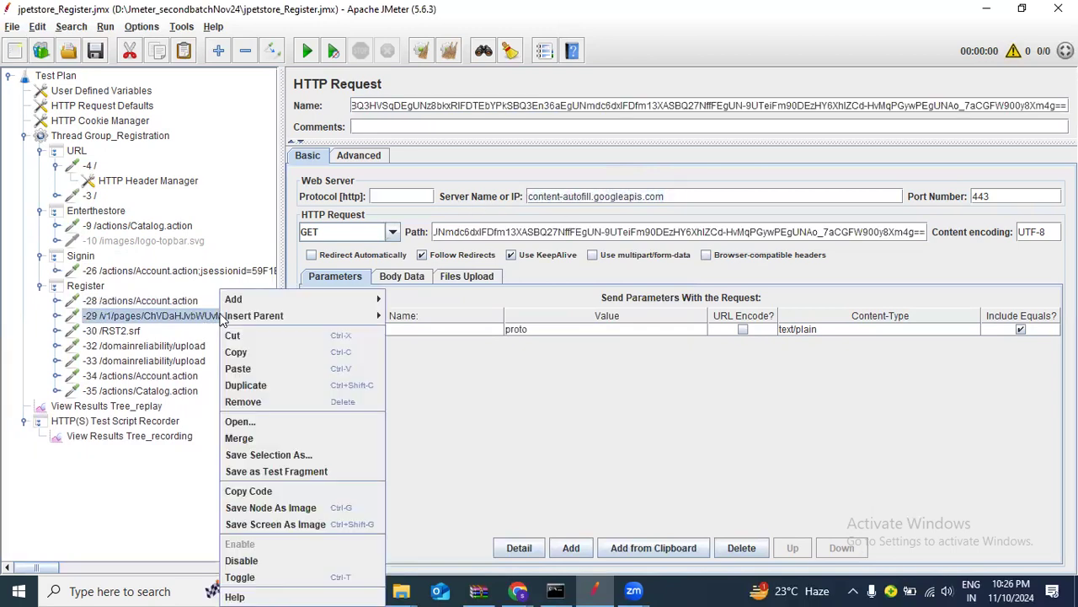
click(240, 401)
click(515, 313)
click(131, 318)
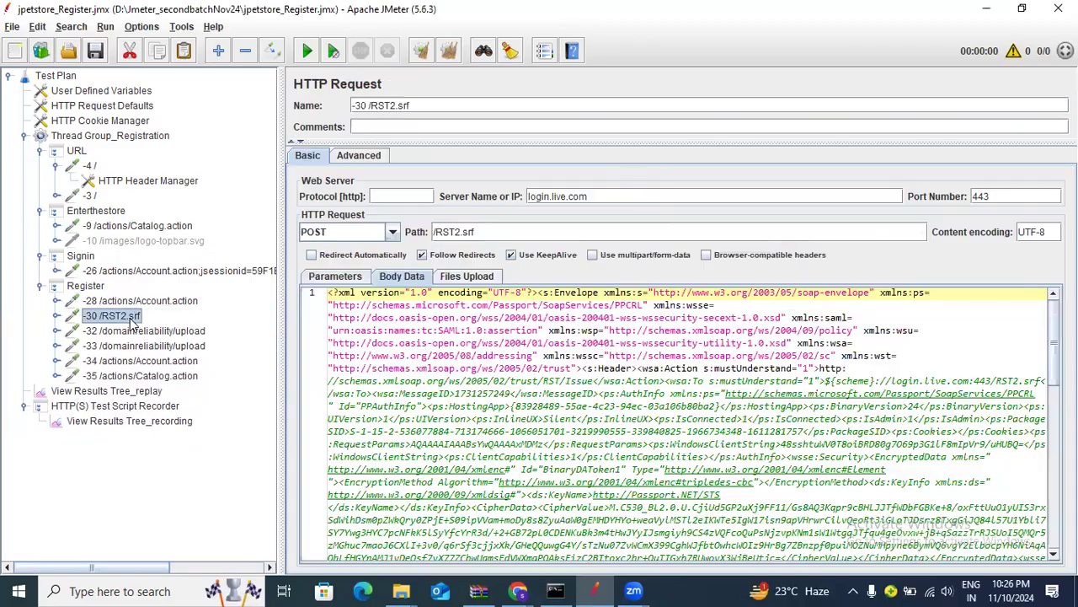
drag(607, 194, 506, 194)
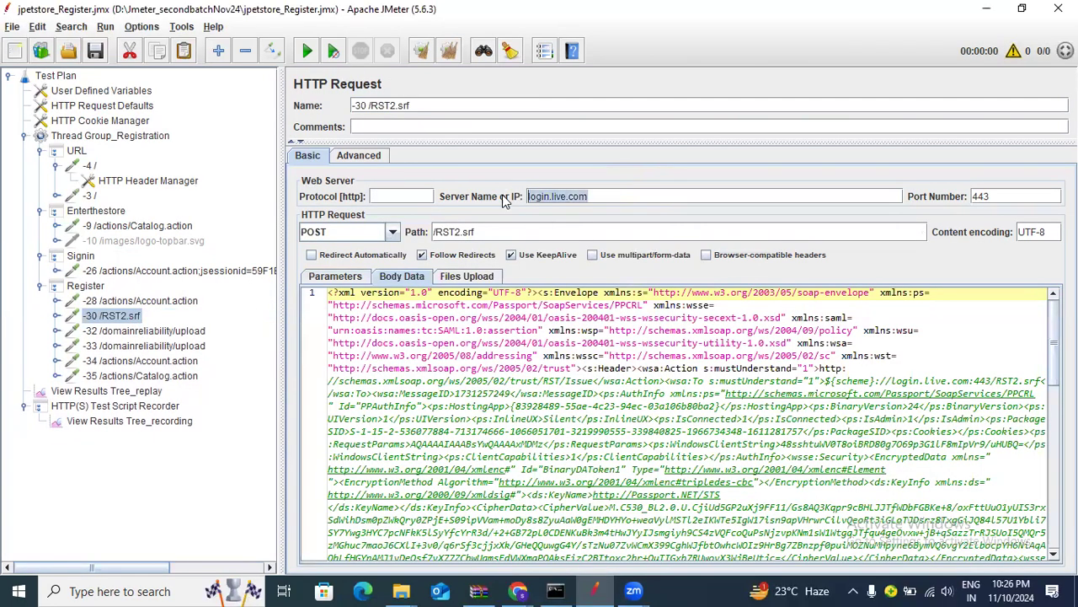
right_click(123, 319)
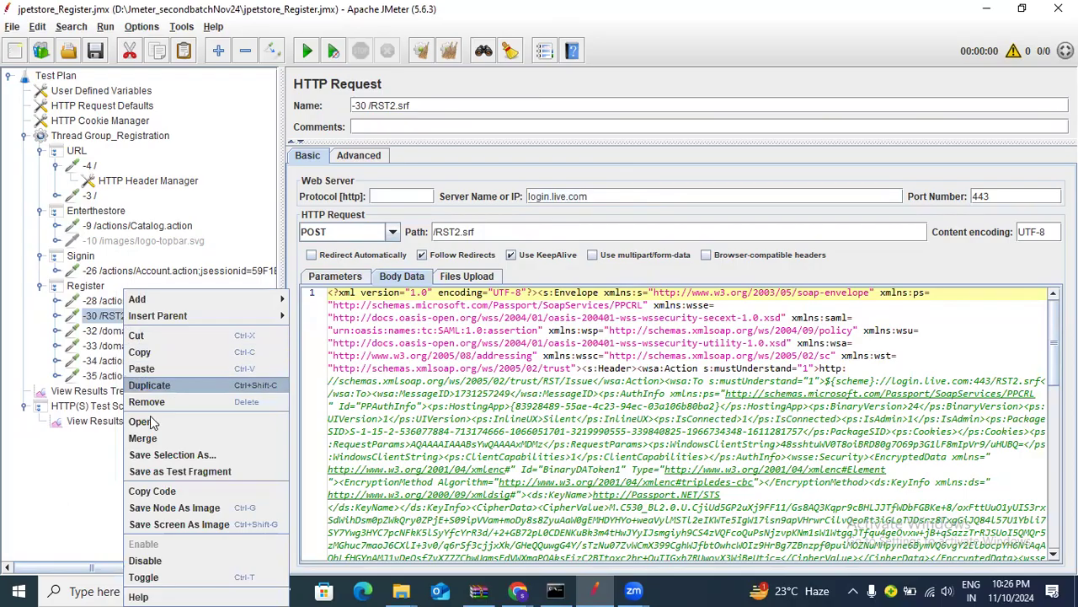
key(Delete)
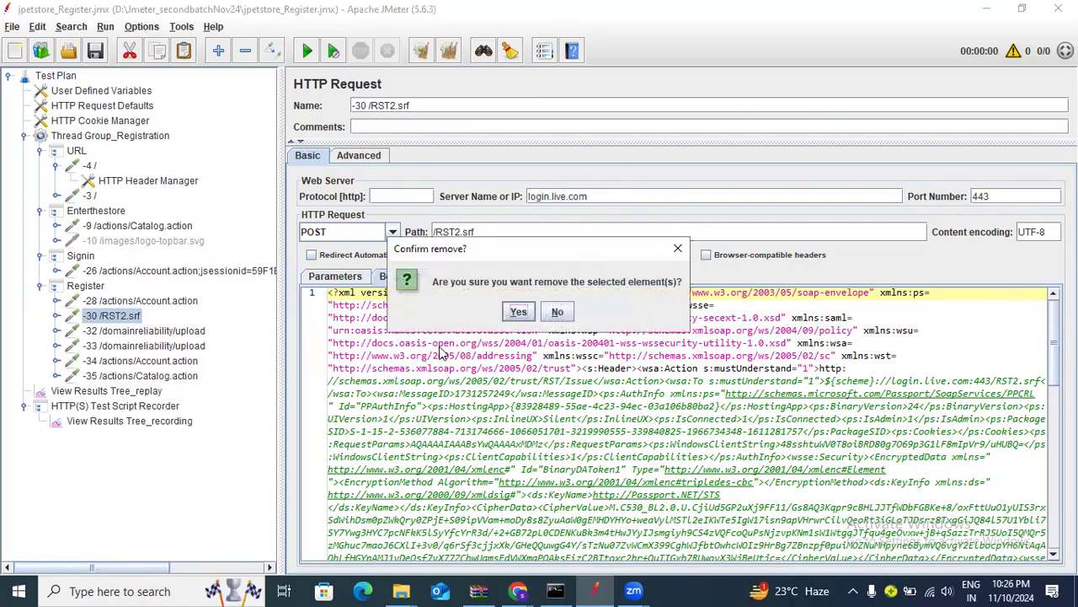
click(517, 314)
Delete the -32 and -33 domainreliability/upload requests from the Register controller
click(169, 317)
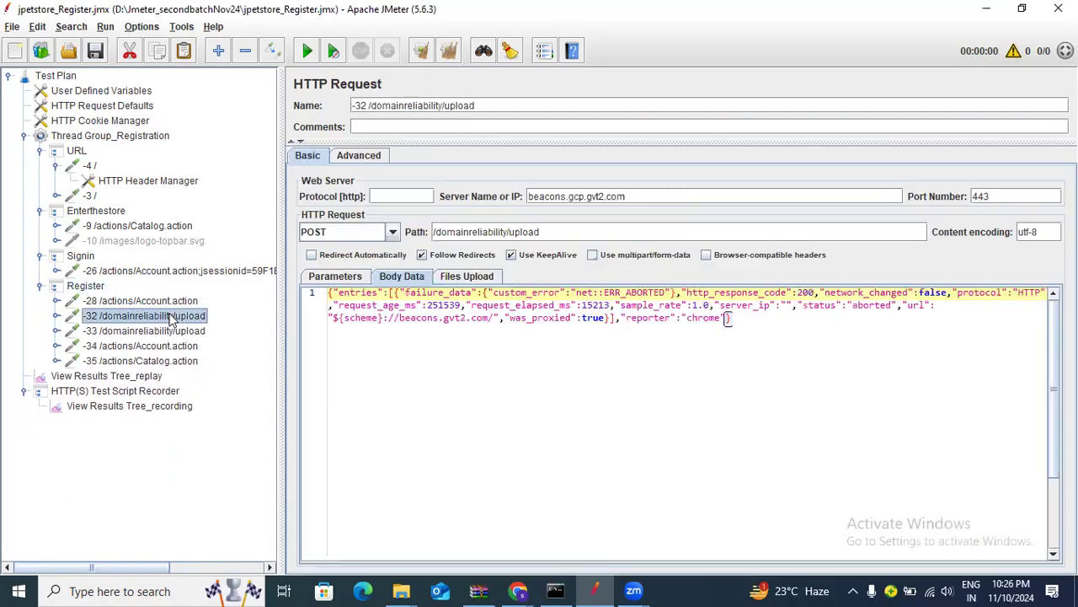
click(187, 333)
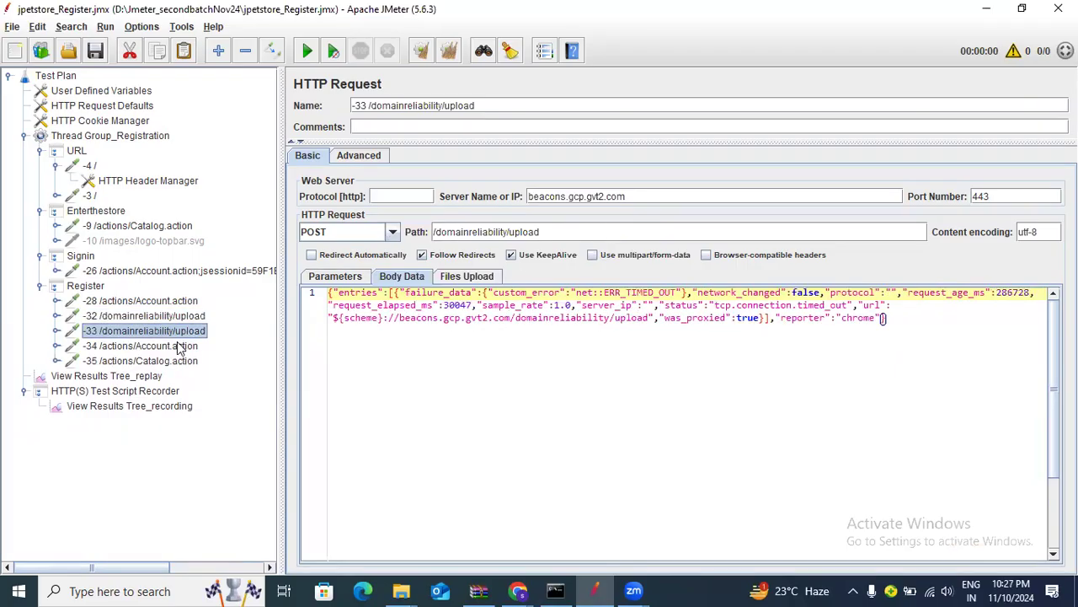
click(200, 318)
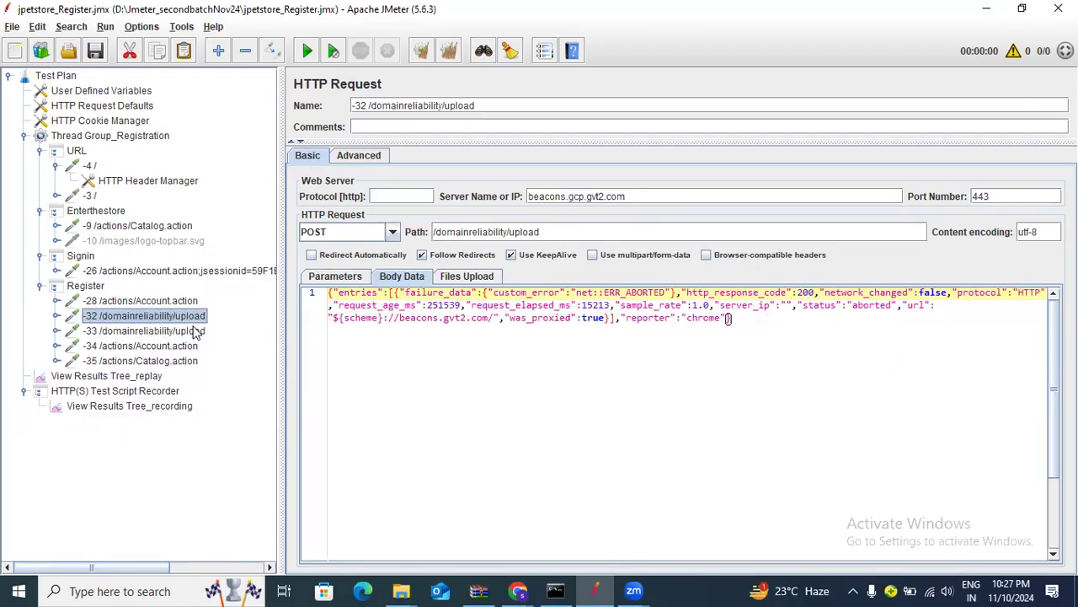
shift+click(193, 333)
right_click(194, 334)
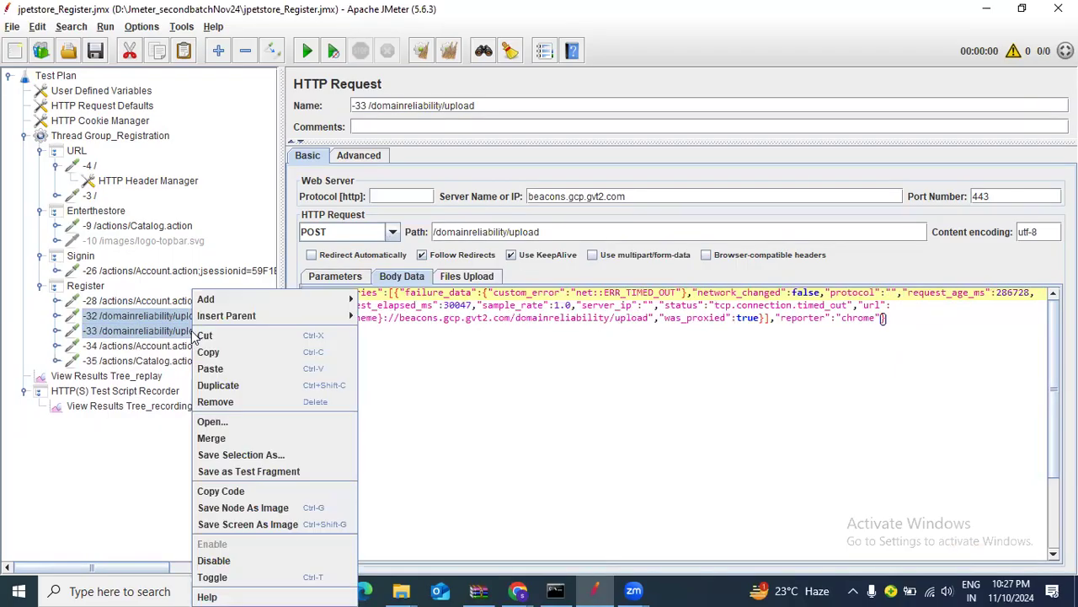
click(249, 403)
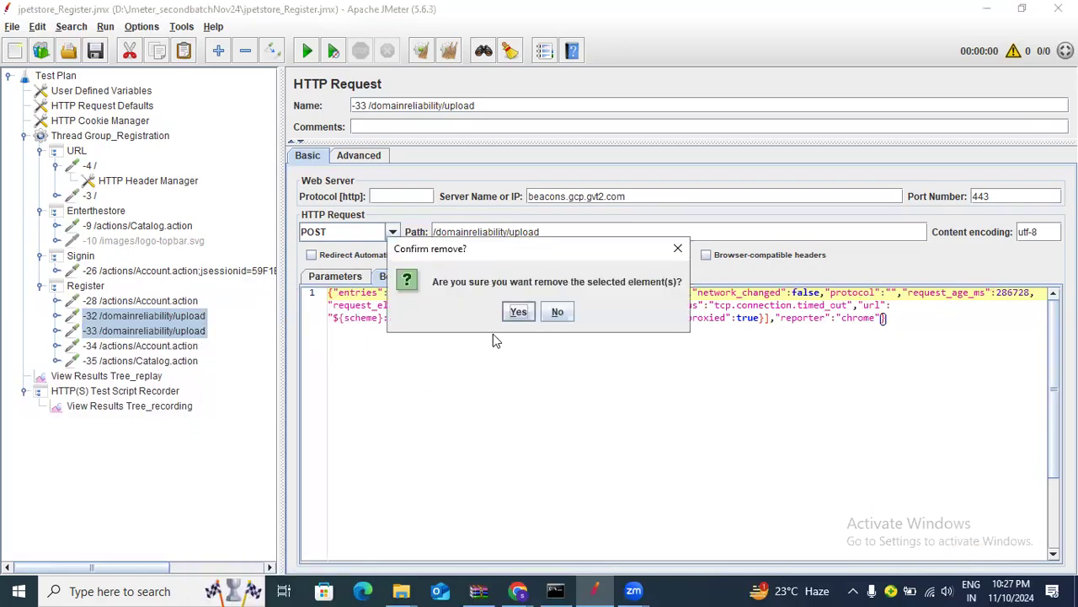
click(518, 311)
Review the remaining -34 and -28 Account.action and -35 Catalog.action requests
click(185, 316)
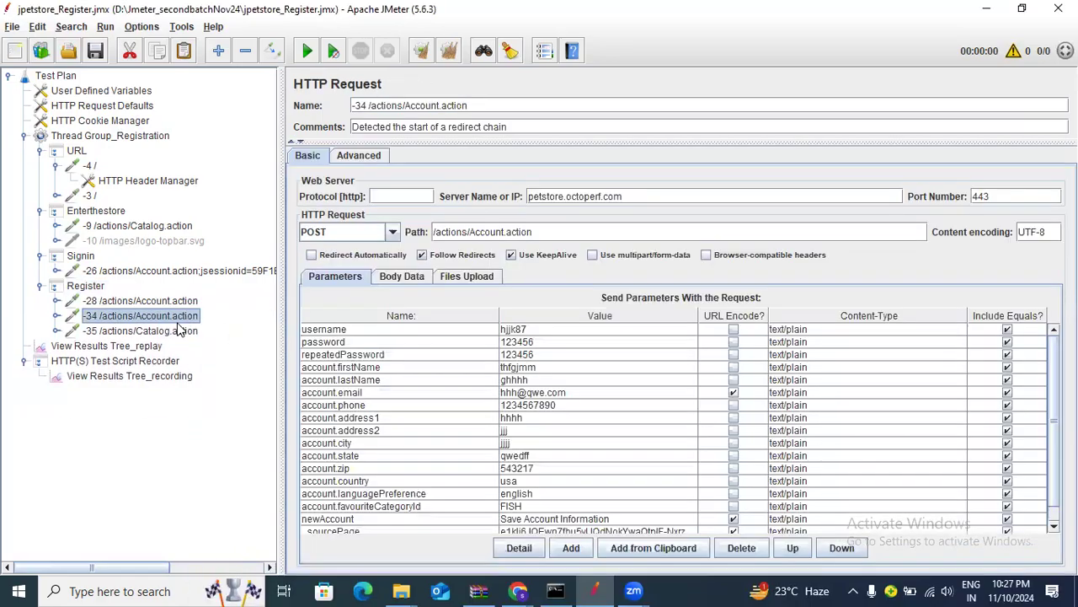
click(183, 331)
click(182, 317)
click(184, 332)
click(181, 317)
click(181, 303)
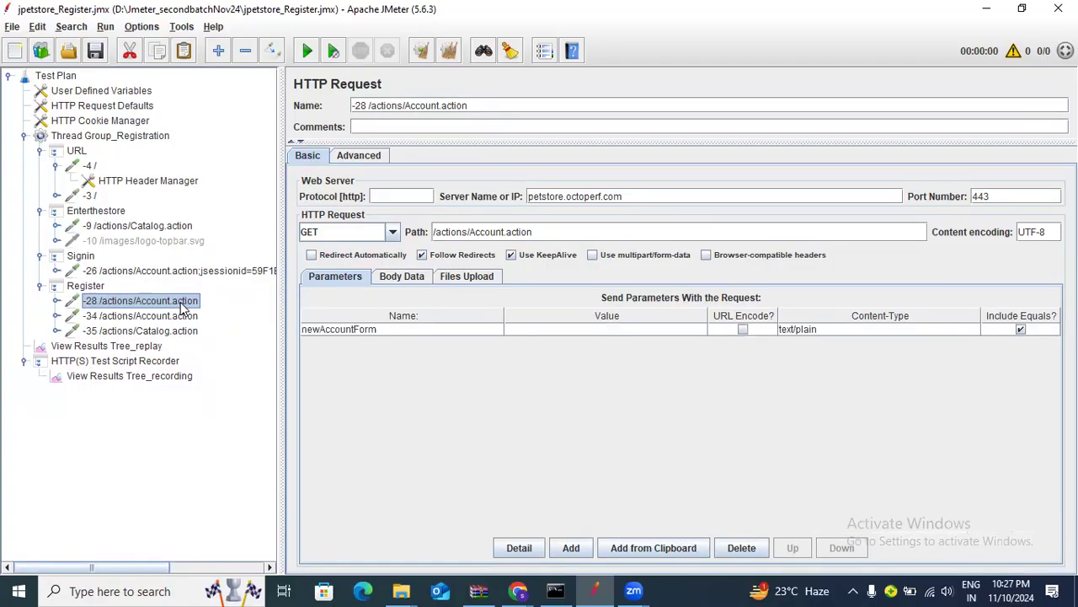
Disable the HTTP(S) Test Script Recorder in the test plan
click(147, 361)
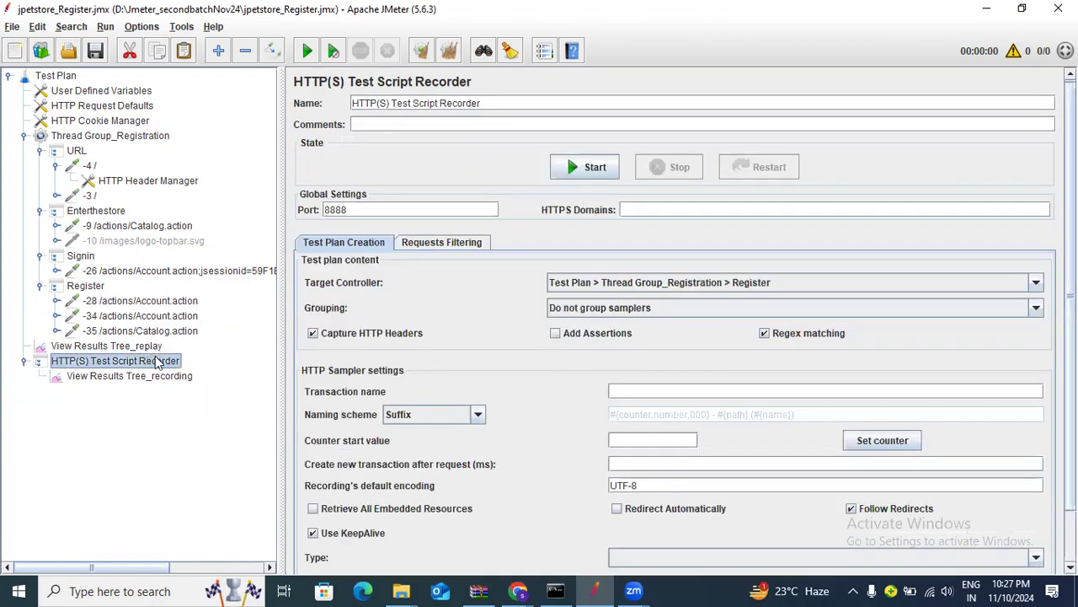
right_click(156, 361)
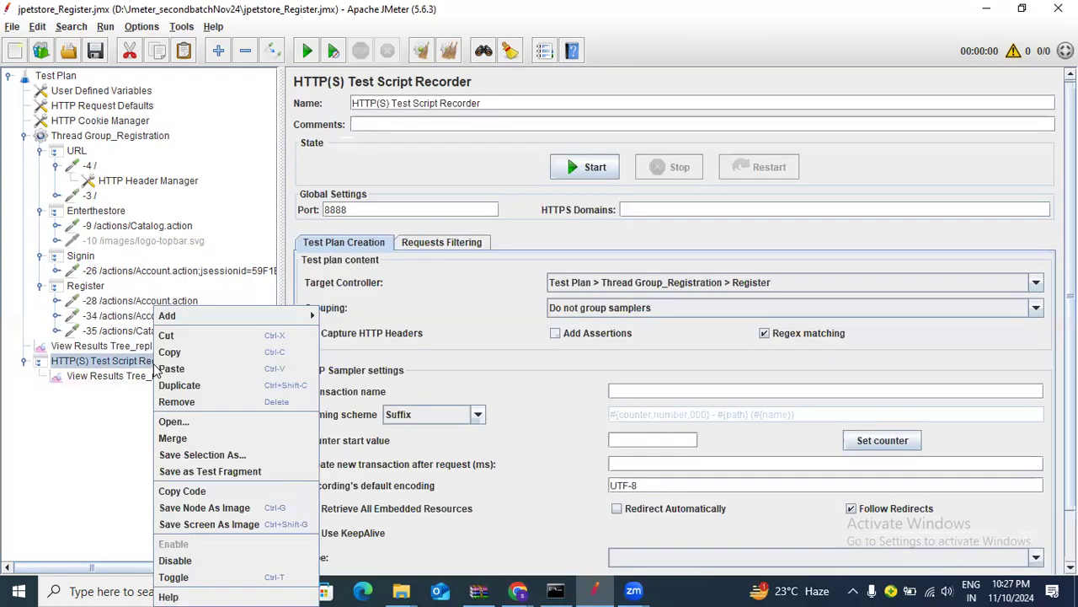
click(175, 561)
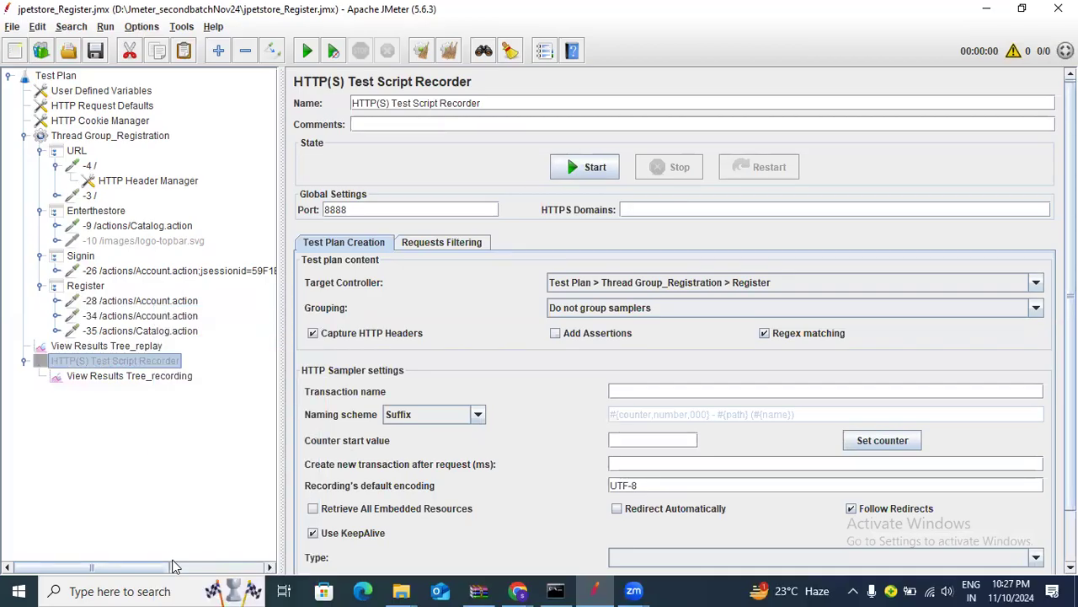
click(182, 590)
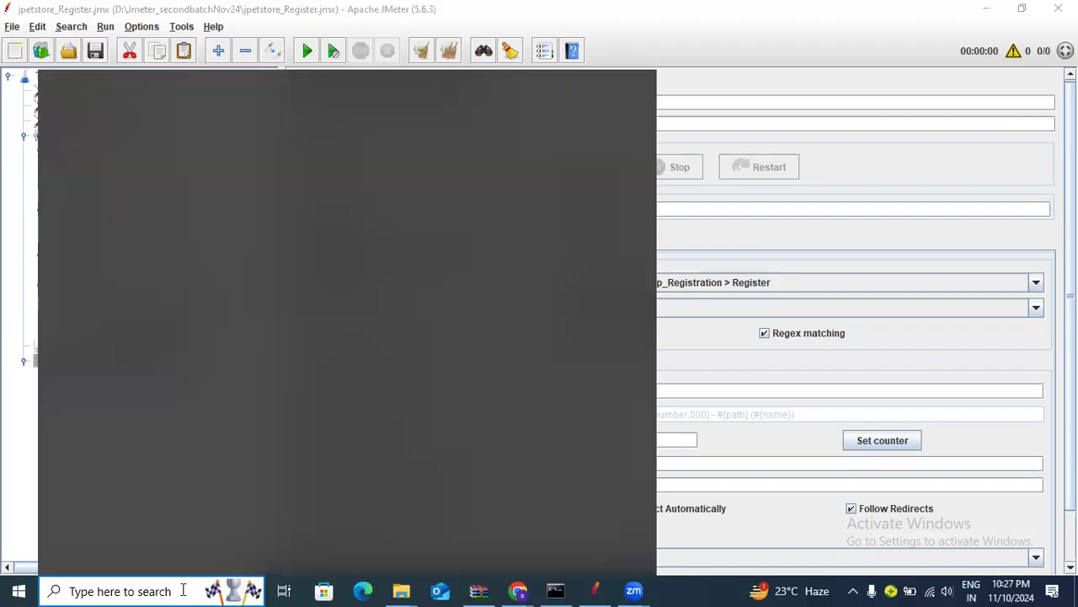
Turn off the Windows manual proxy server at localhost port 8888 and close Settings
text(pr)
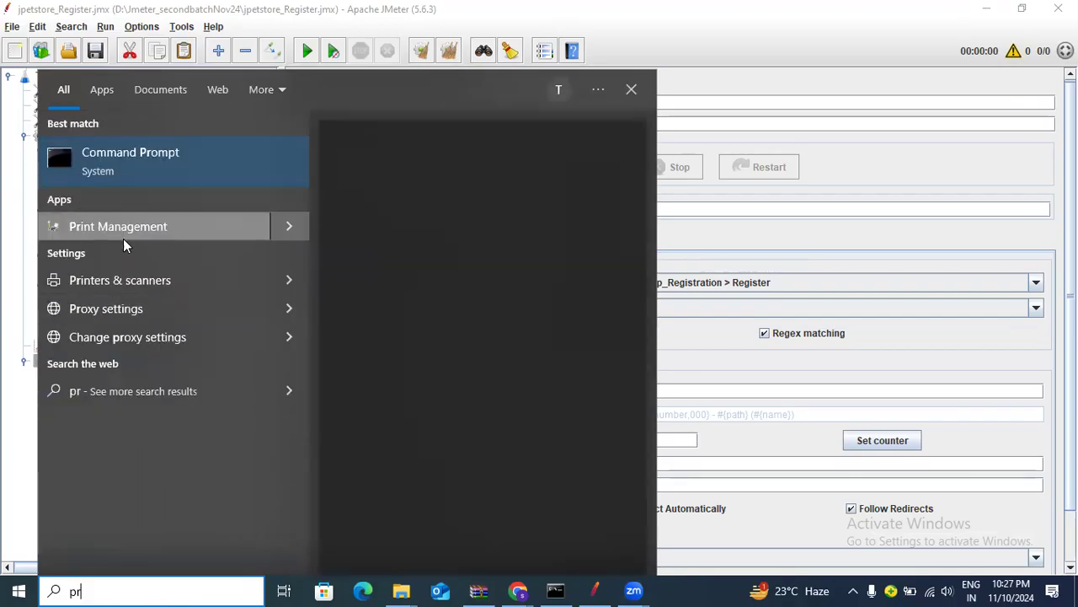
click(106, 309)
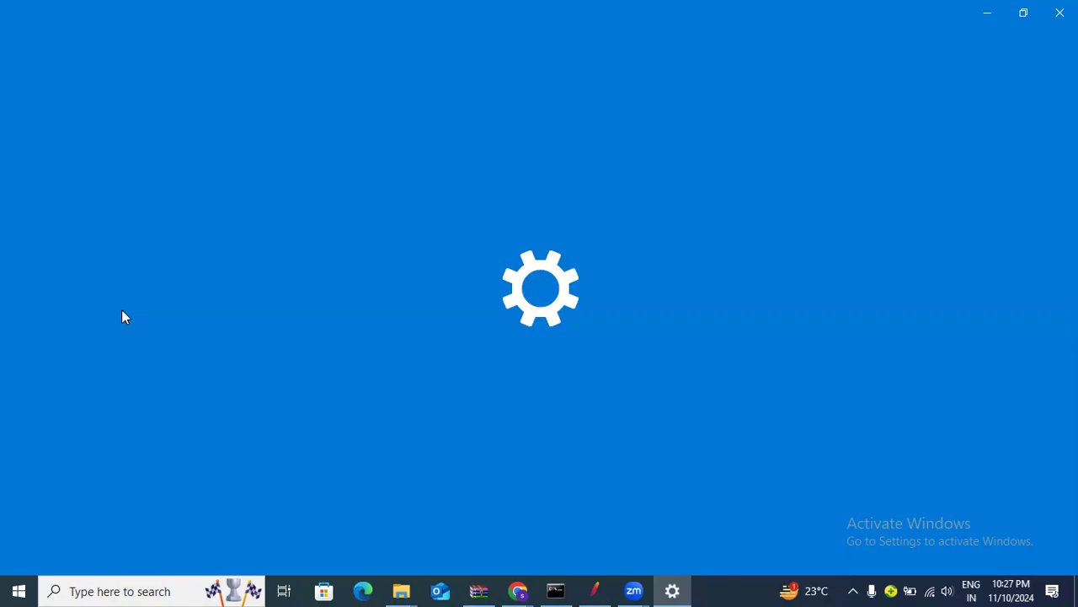
scroll(257, 446, down, 3)
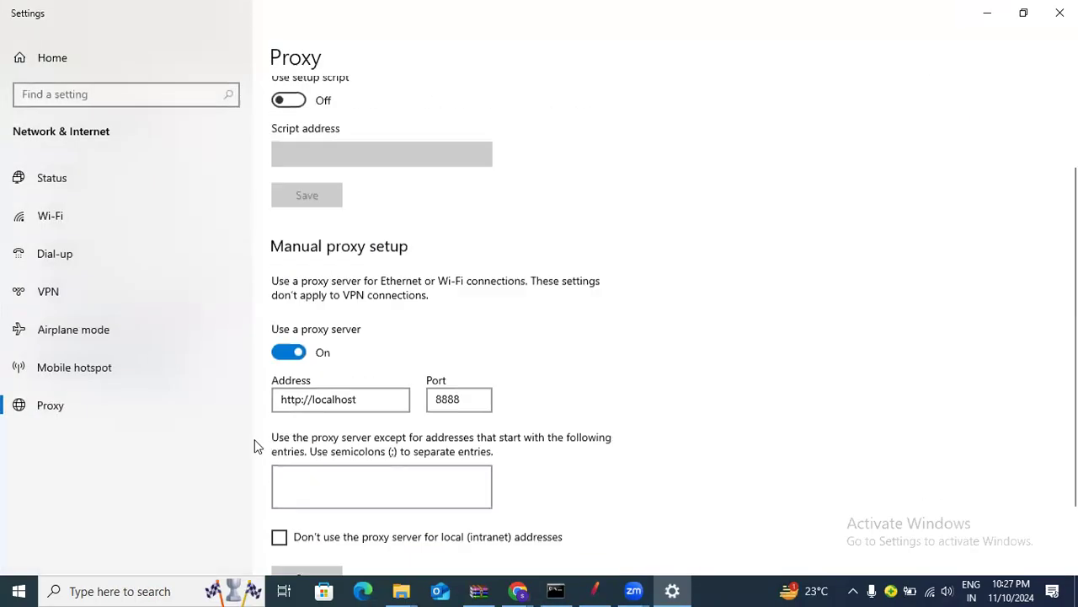
scroll(257, 447, down, 1)
click(293, 277)
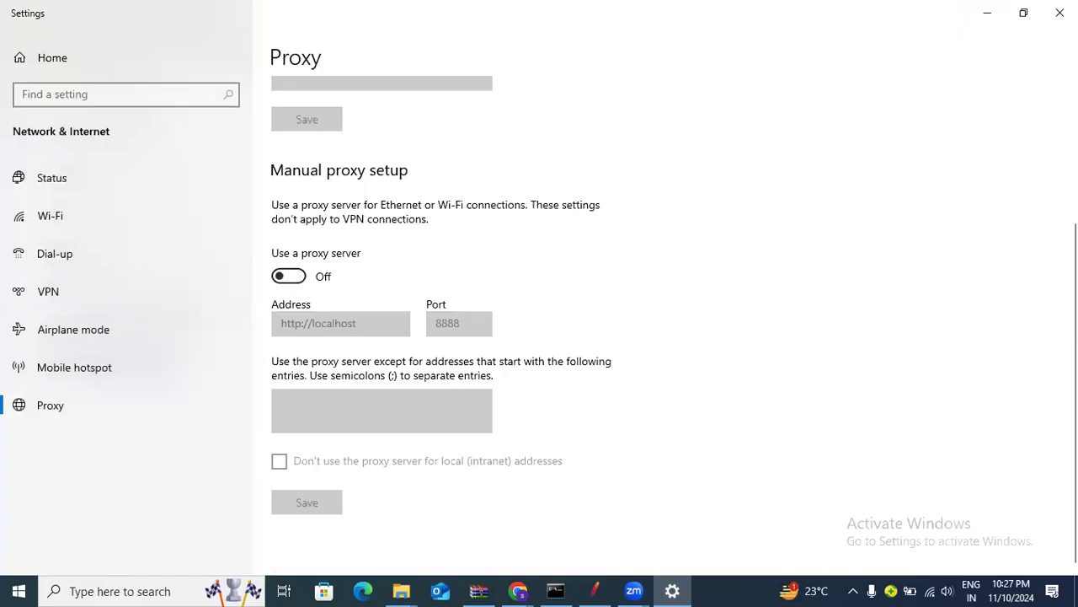
click(1060, 12)
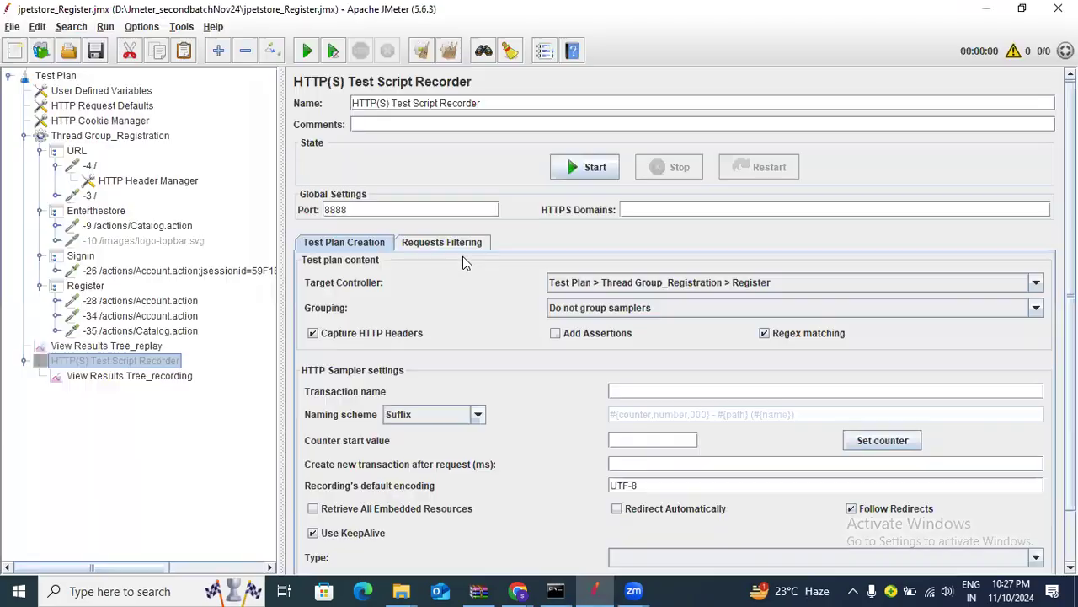
Inspect the failed petstore.octoperf.com:443 sample's response data and request in View Results Tree_recording
click(166, 377)
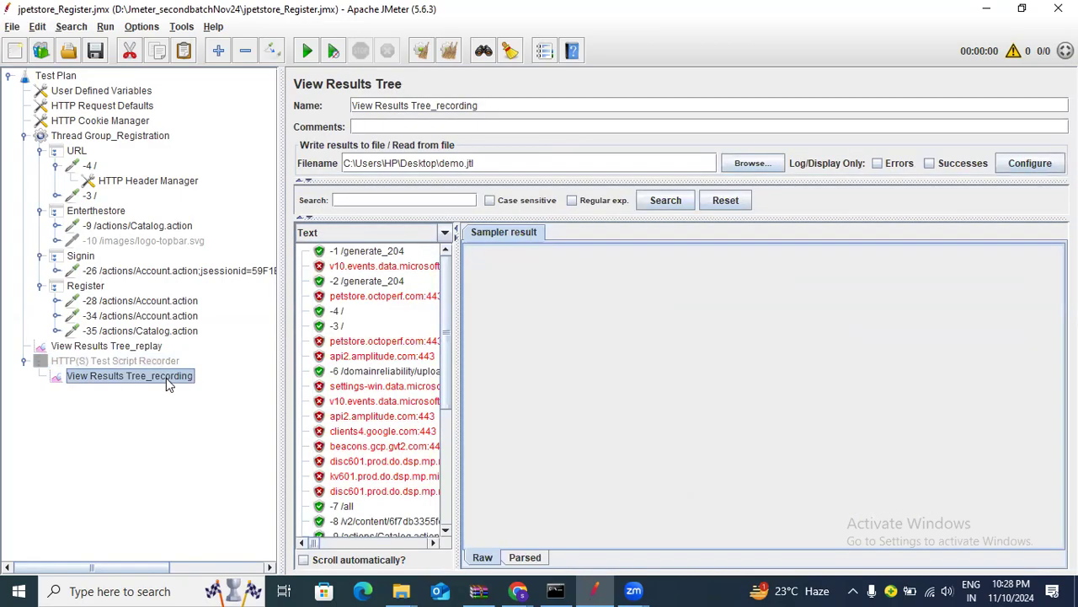
click(384, 341)
click(681, 238)
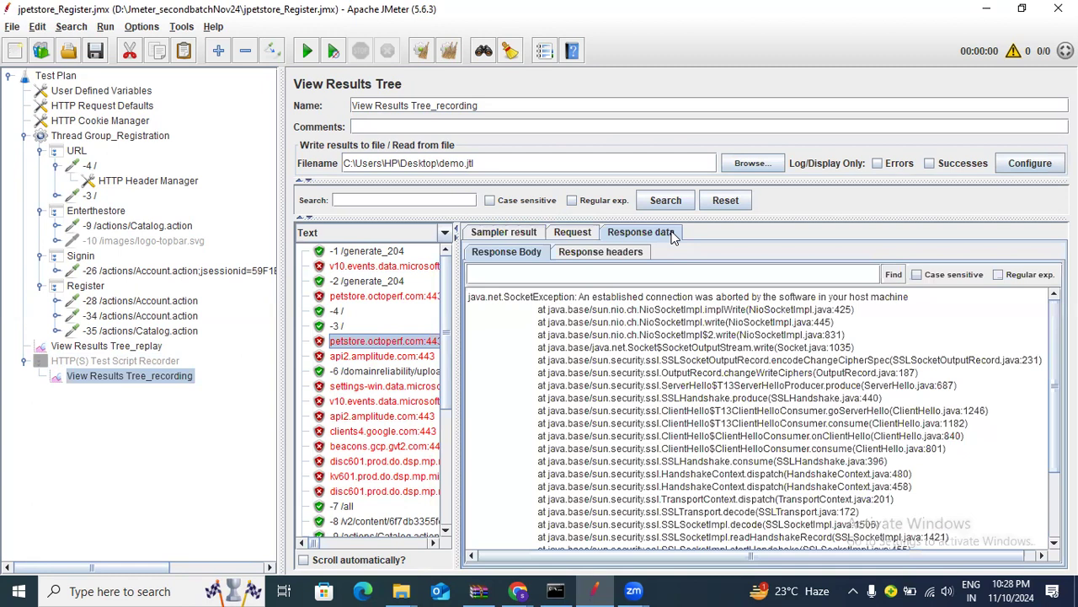
click(595, 239)
Show the recorded -4 / GET request to petstore.octoperf.com with its JSESSIONID cookie
click(335, 311)
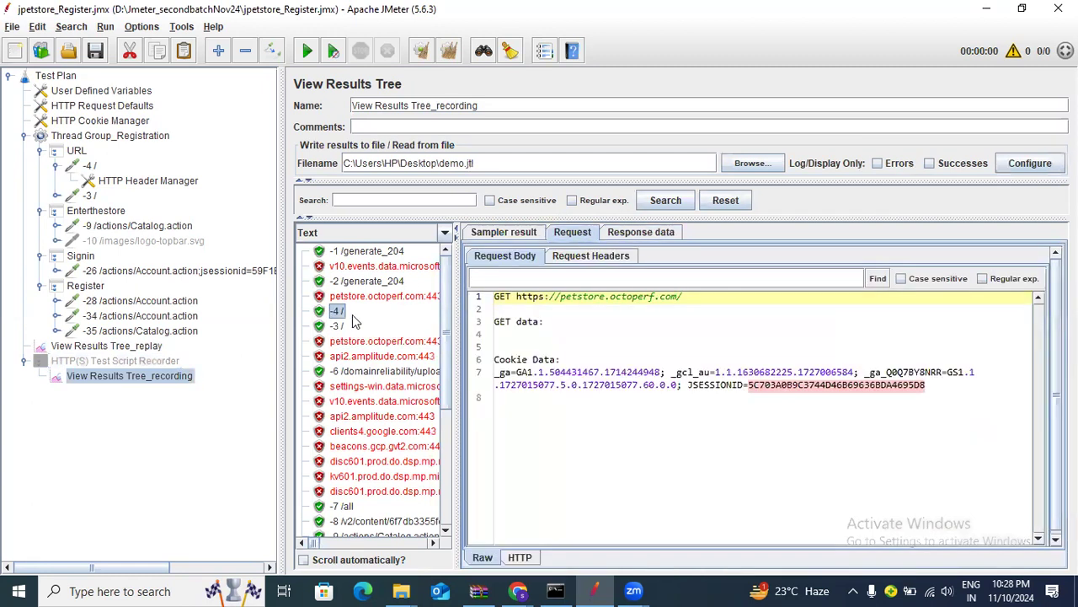
click(515, 232)
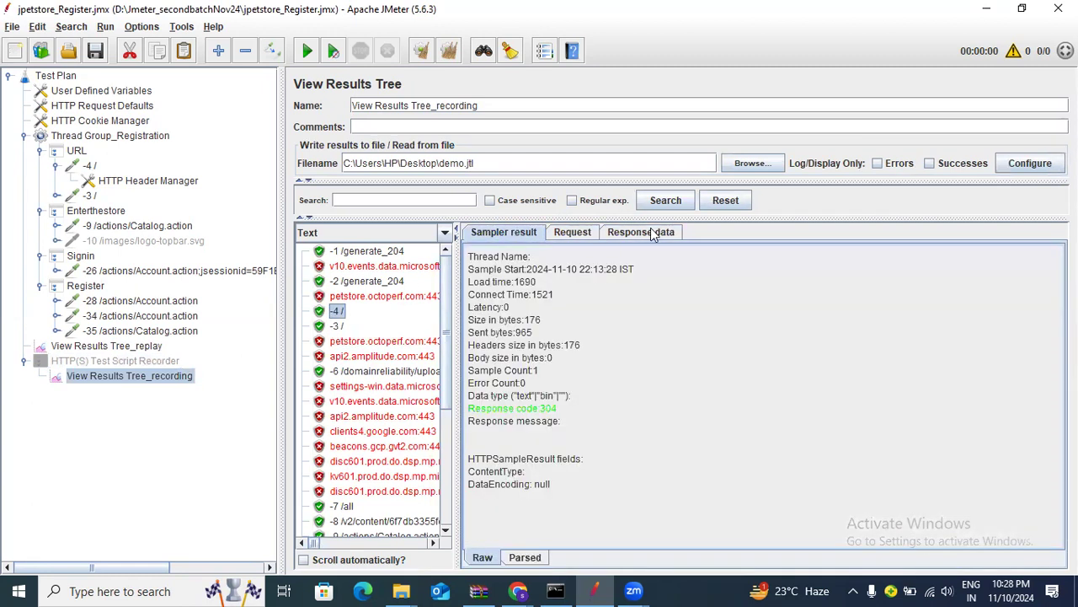
click(654, 233)
click(600, 251)
click(573, 232)
scroll(372, 389, down, 1)
scroll(371, 392, down, 4)
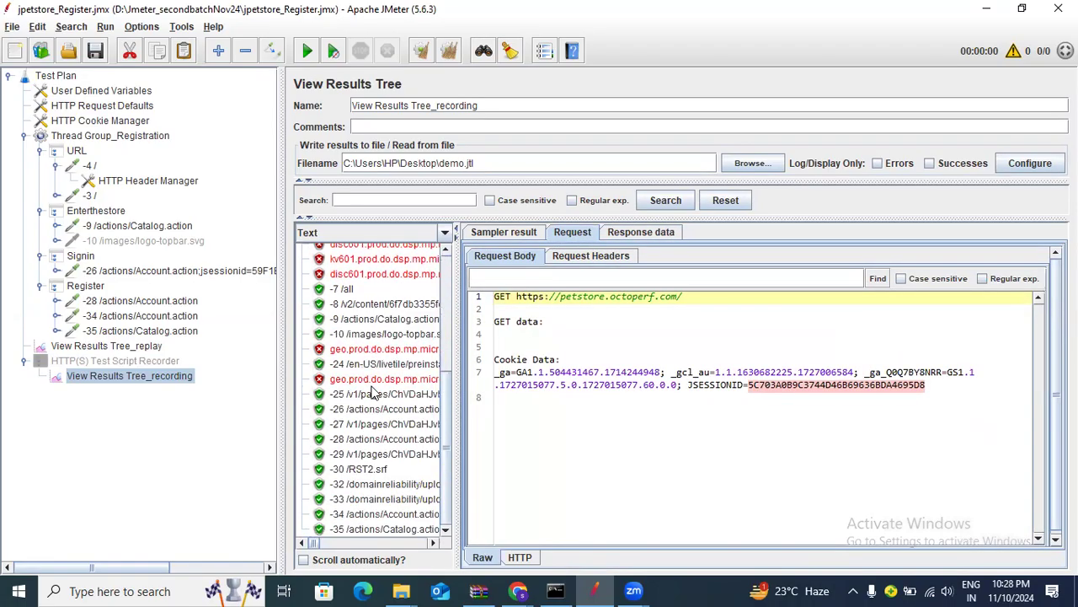
scroll(371, 392, up, 5)
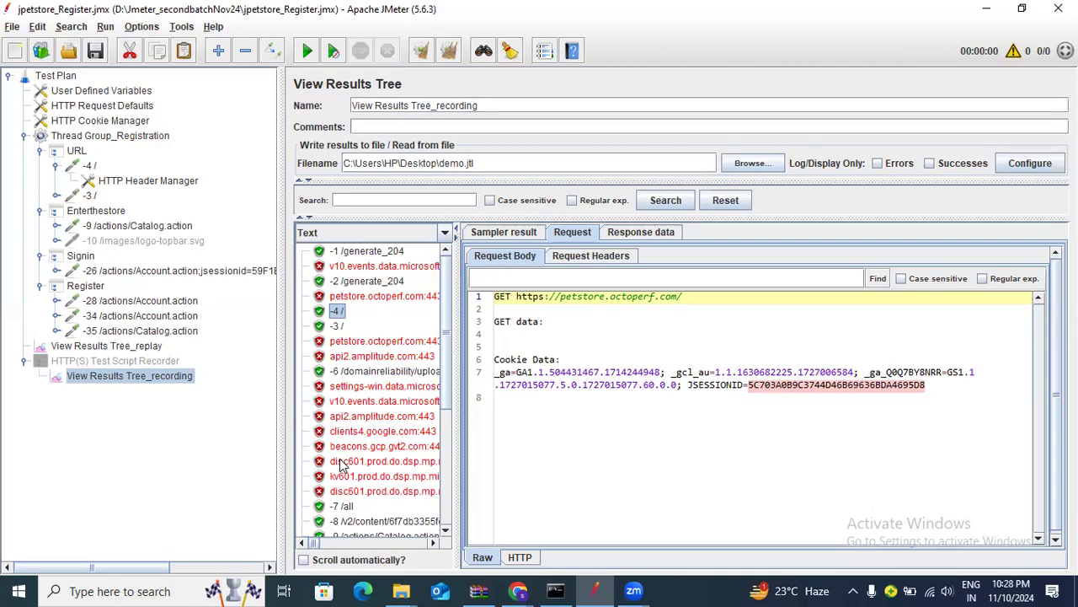
Check the URL controller and confirm Thread Group_Registration uses 1 thread
click(119, 347)
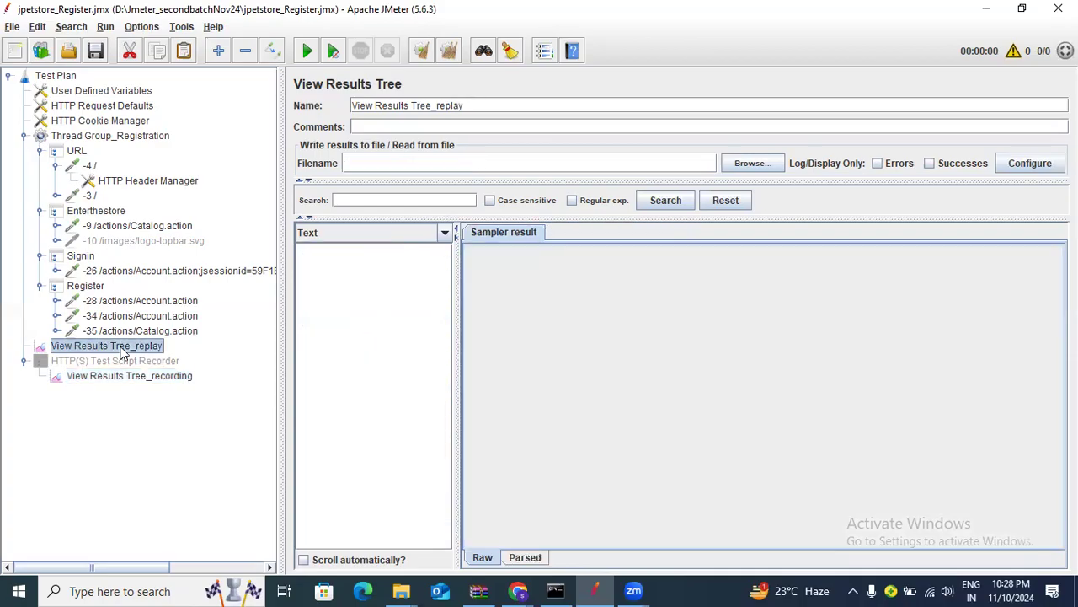
click(75, 153)
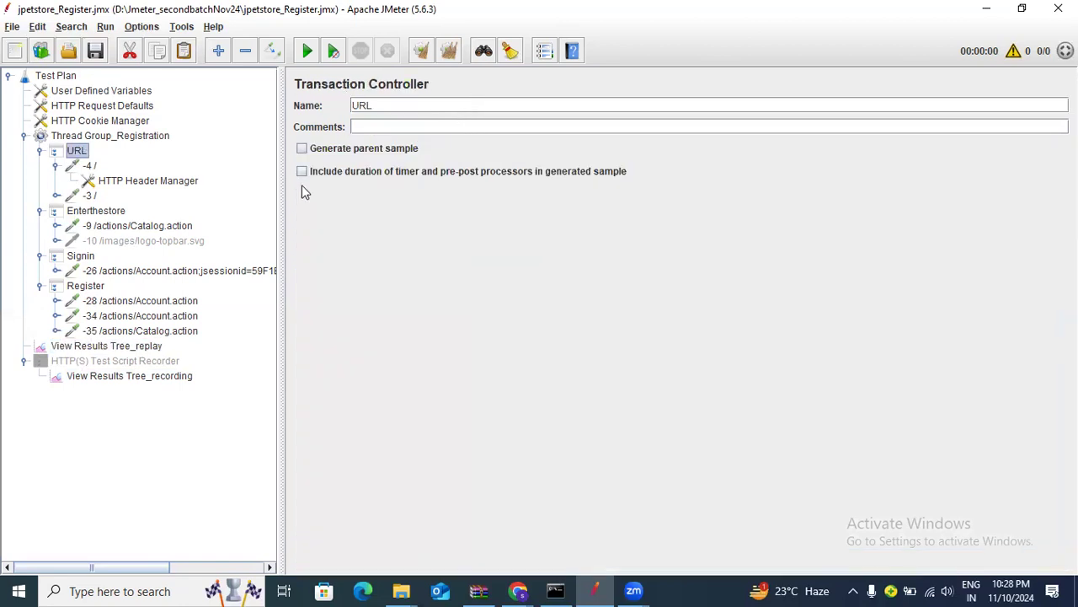
click(123, 345)
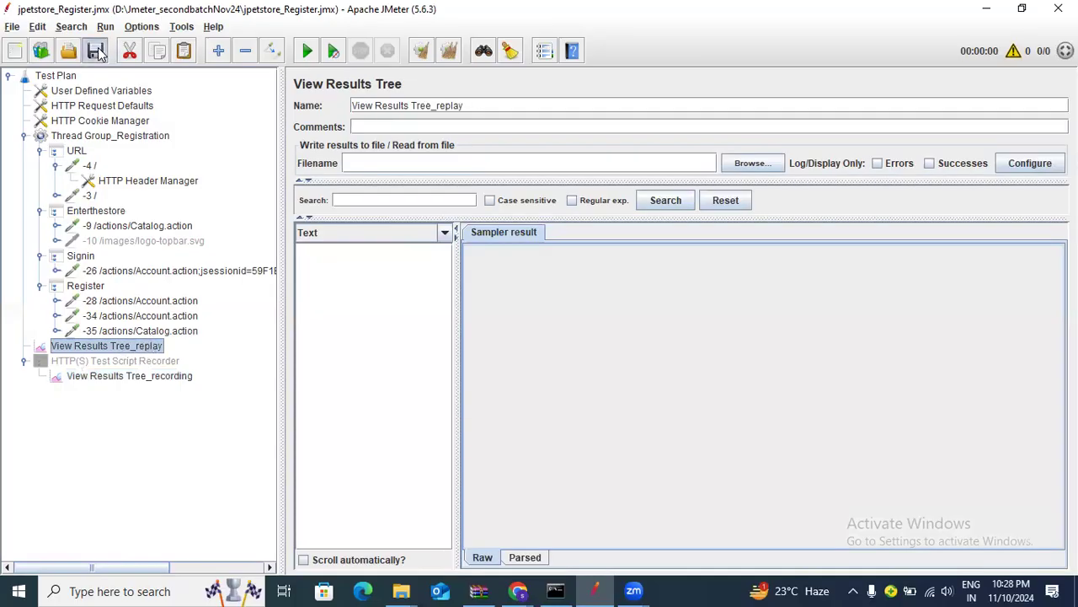
click(92, 137)
double_click(486, 219)
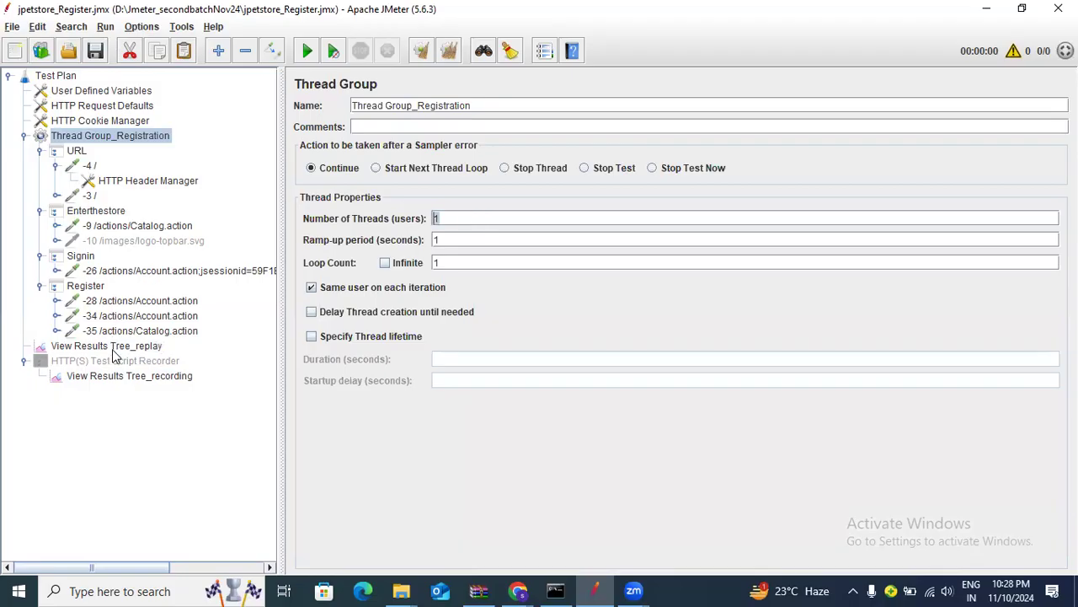
Compare the recording results with the still-empty View Results Tree_replay listener
click(112, 347)
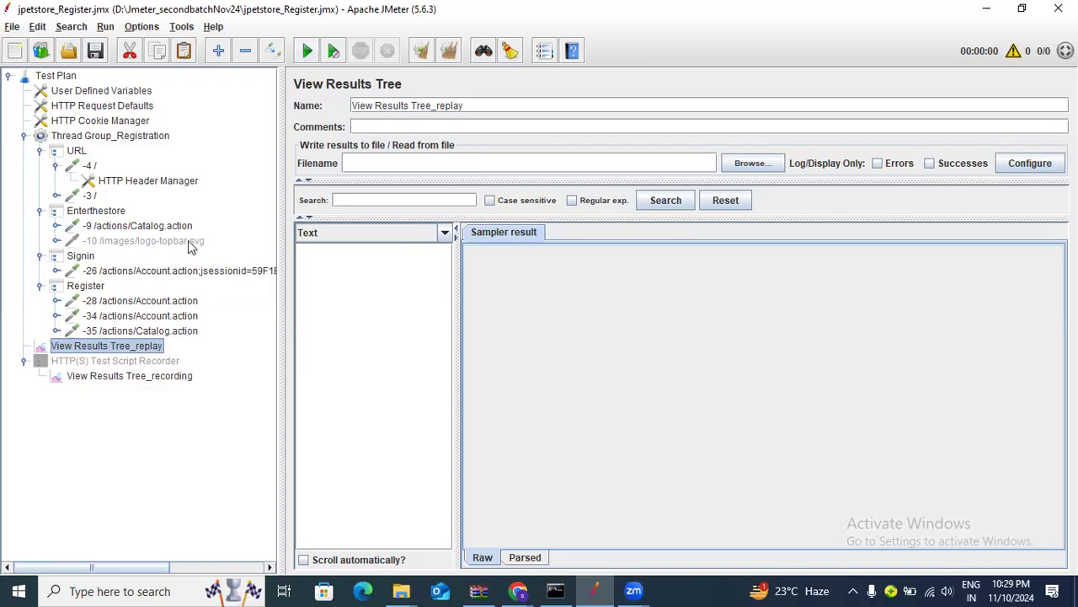
triple_click(482, 103)
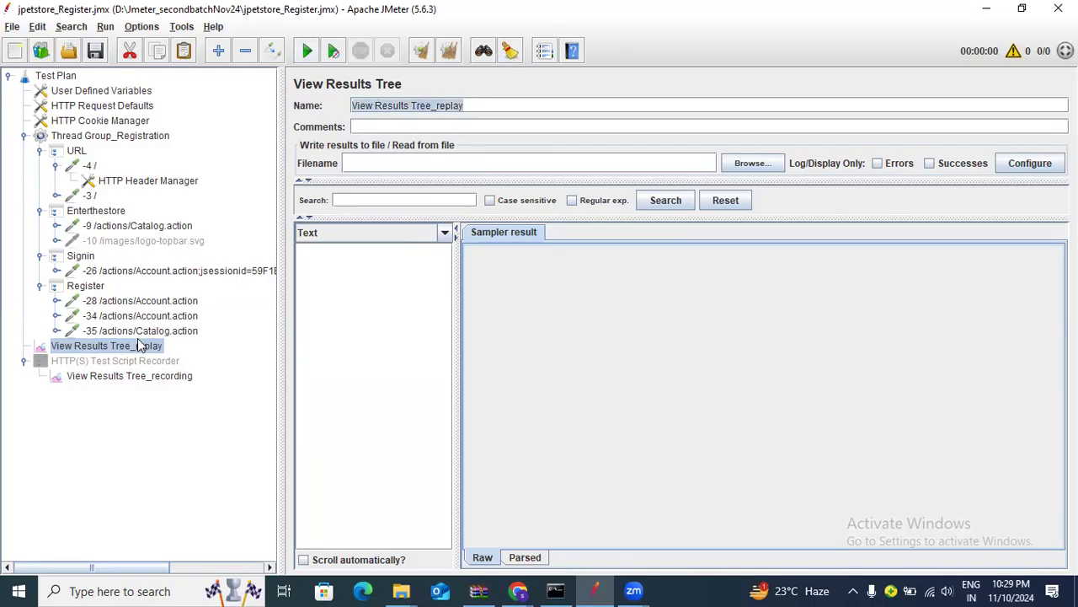
click(145, 376)
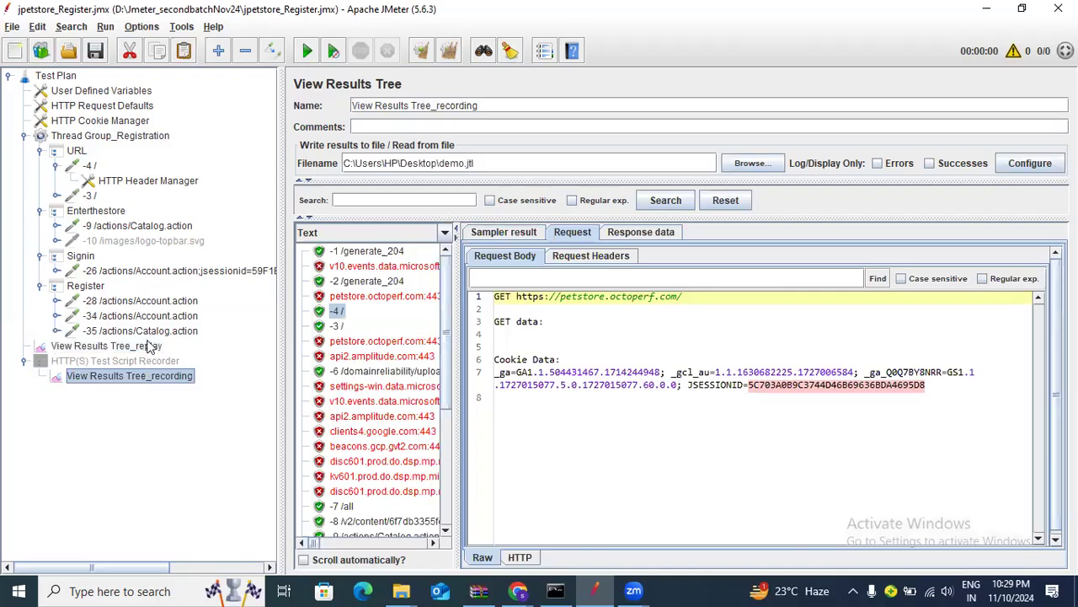
click(148, 346)
click(144, 376)
click(145, 347)
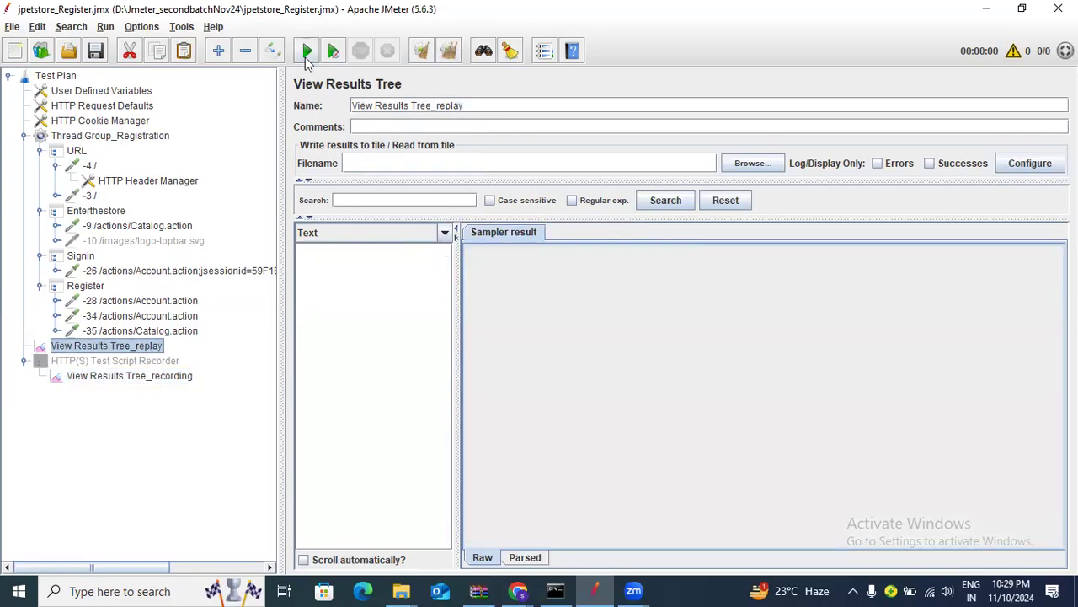
Run the test plan and review the replayed -4 / request URL and response body
click(308, 53)
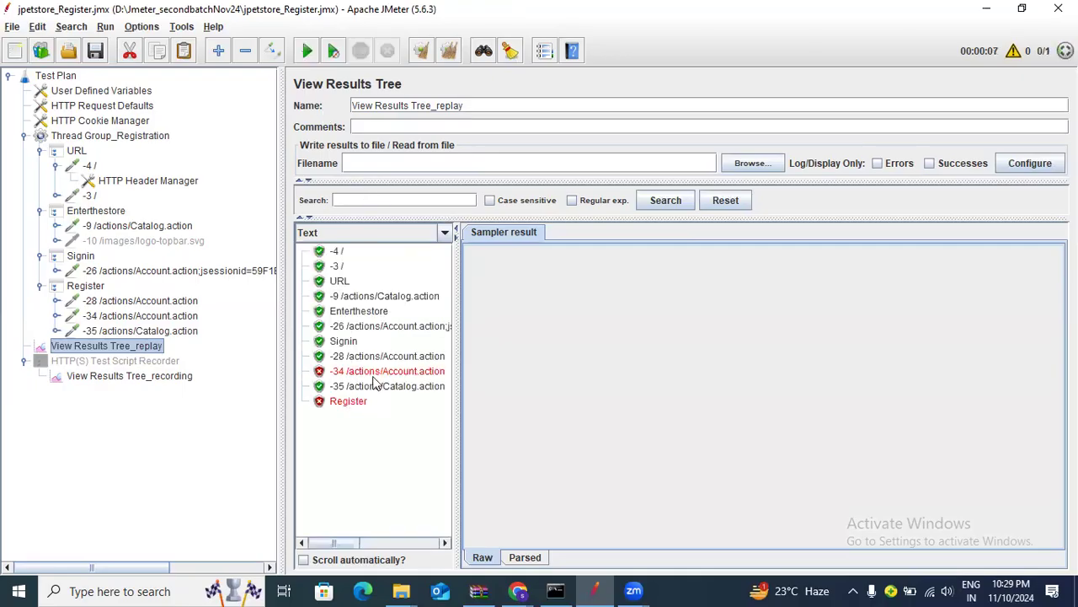
click(336, 254)
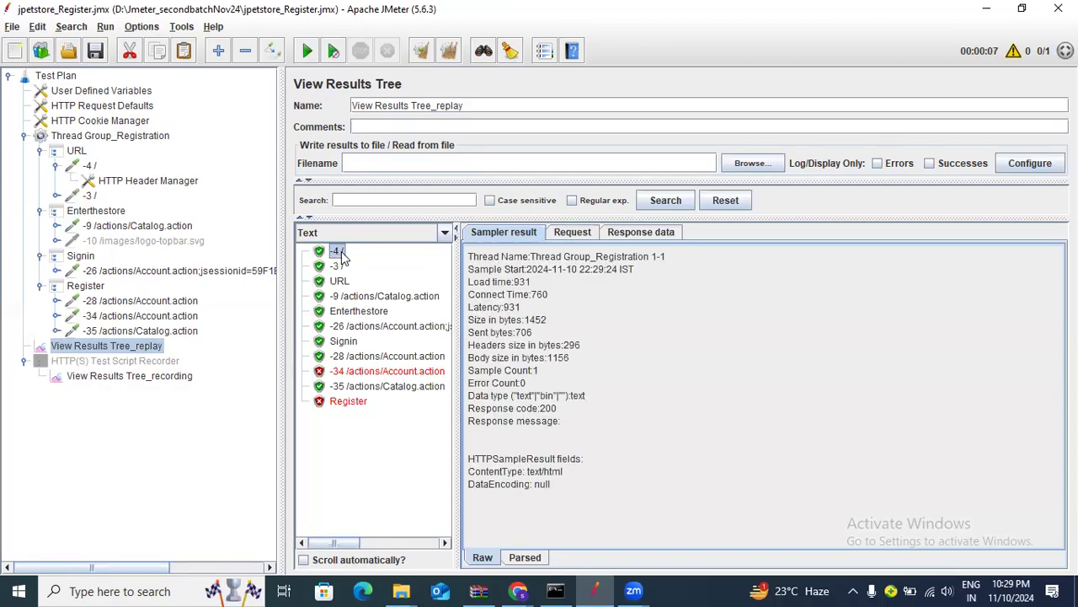
click(571, 235)
click(654, 231)
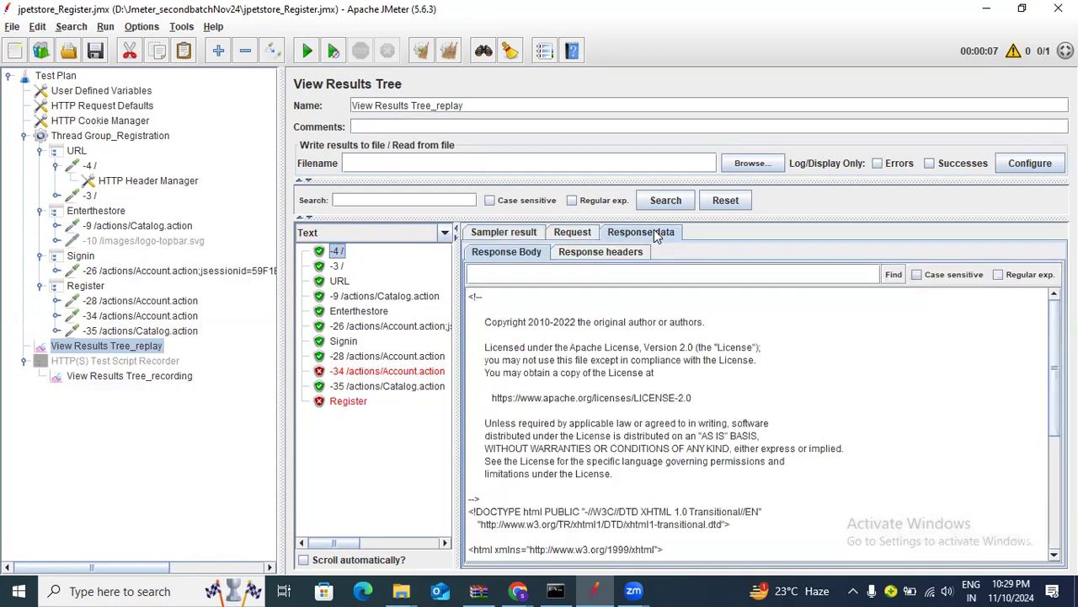
click(574, 235)
drag(514, 297, 730, 303)
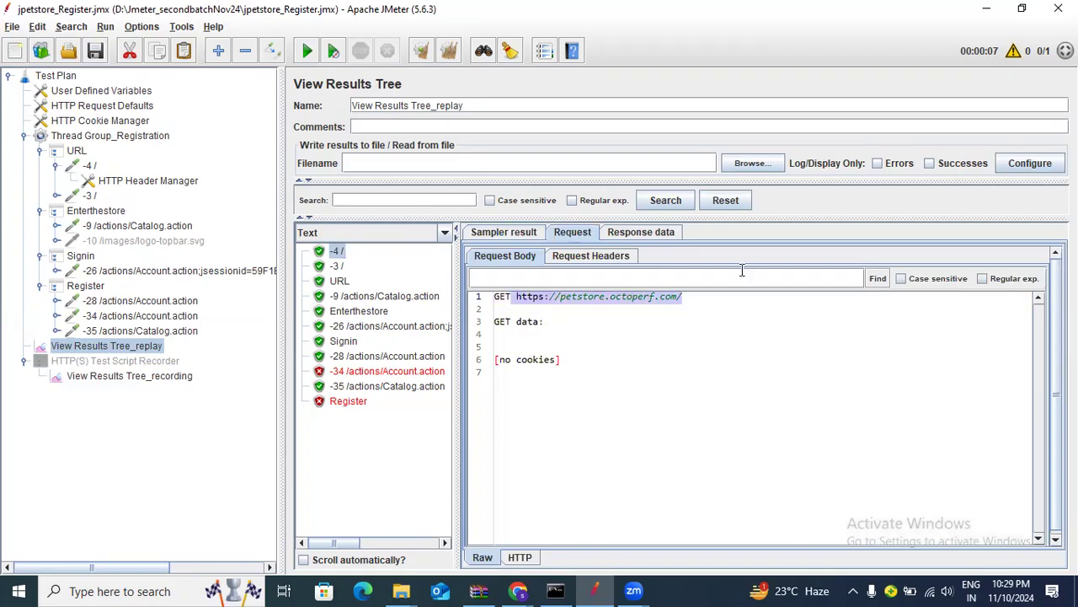
click(665, 233)
scroll(706, 433, down, 5)
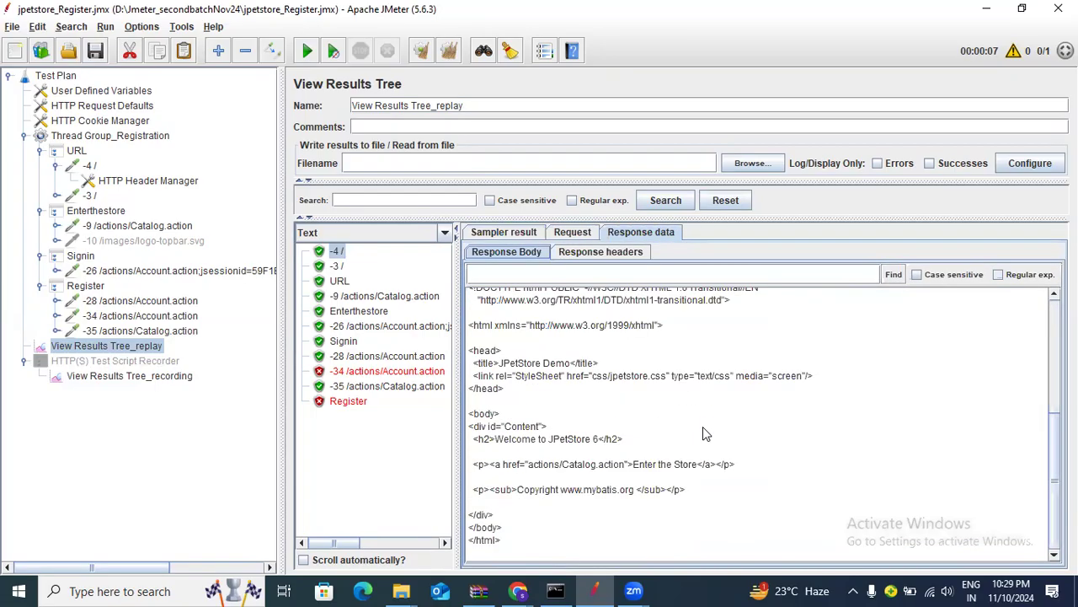
scroll(705, 430, up, 5)
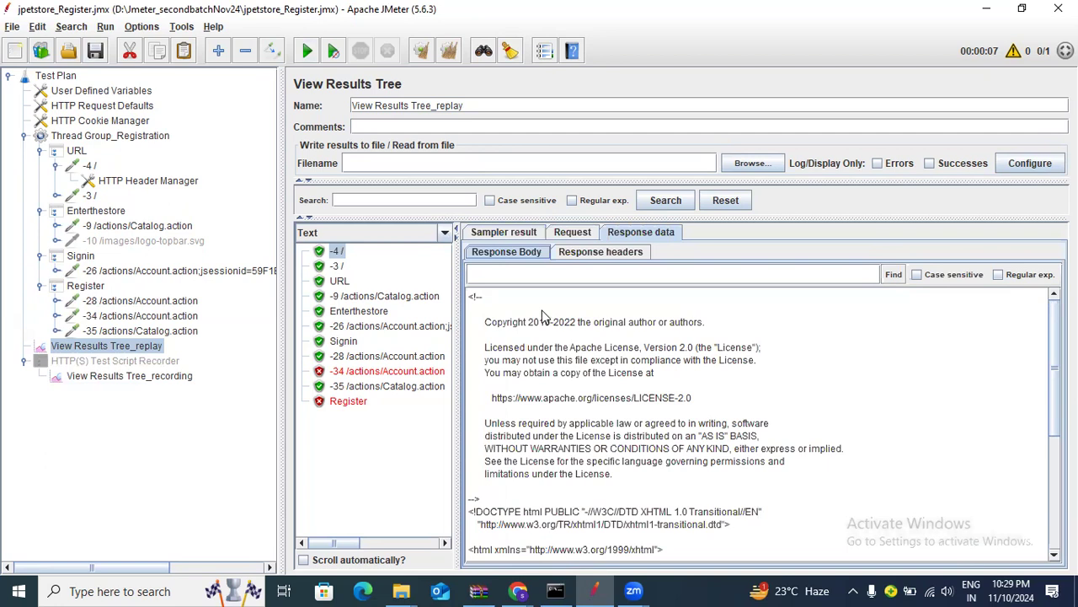
Switch the results renderer from Text to HTML to show the JPetStore welcome page
click(444, 232)
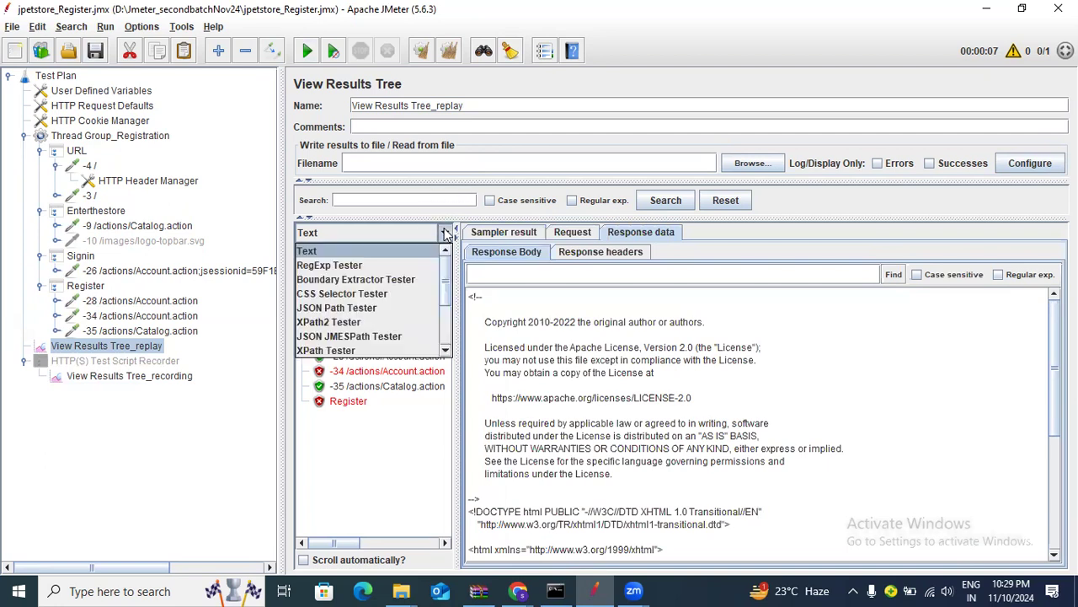
click(444, 234)
click(444, 235)
scroll(405, 273, down, 1)
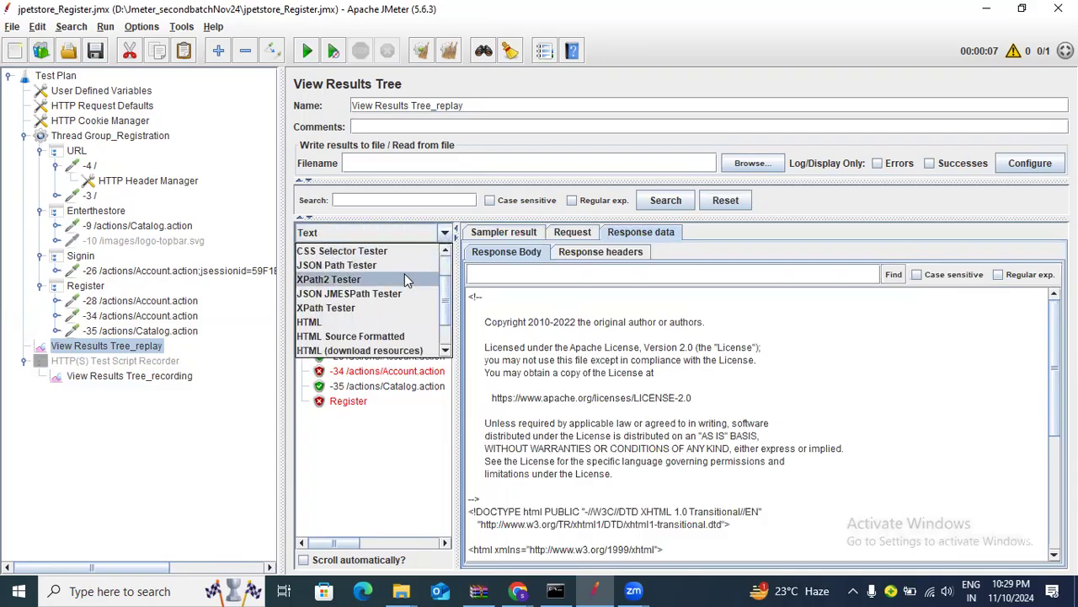
click(353, 324)
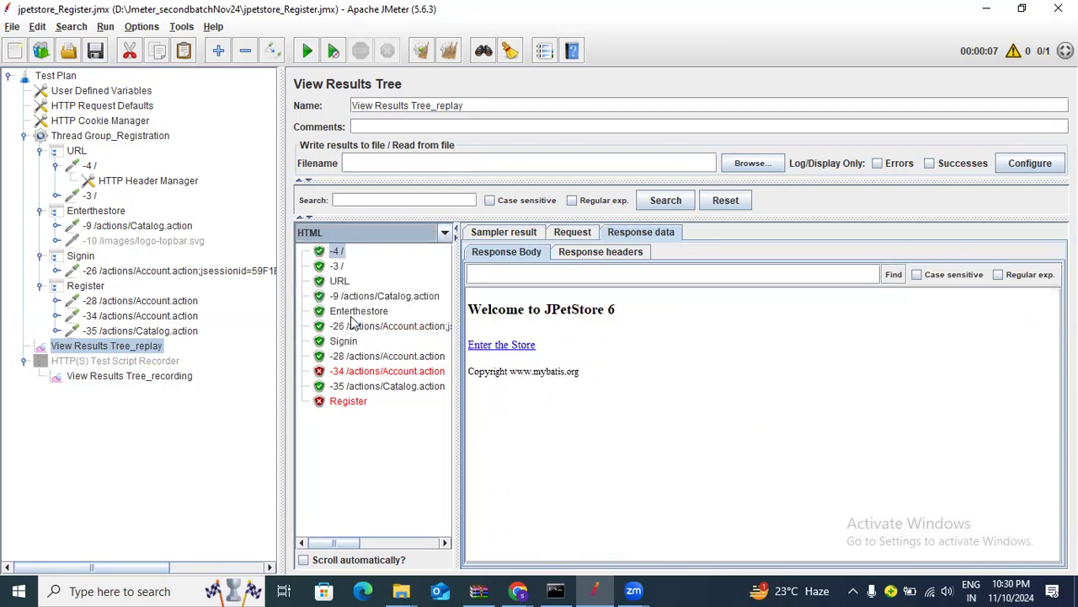
drag(470, 297, 740, 427)
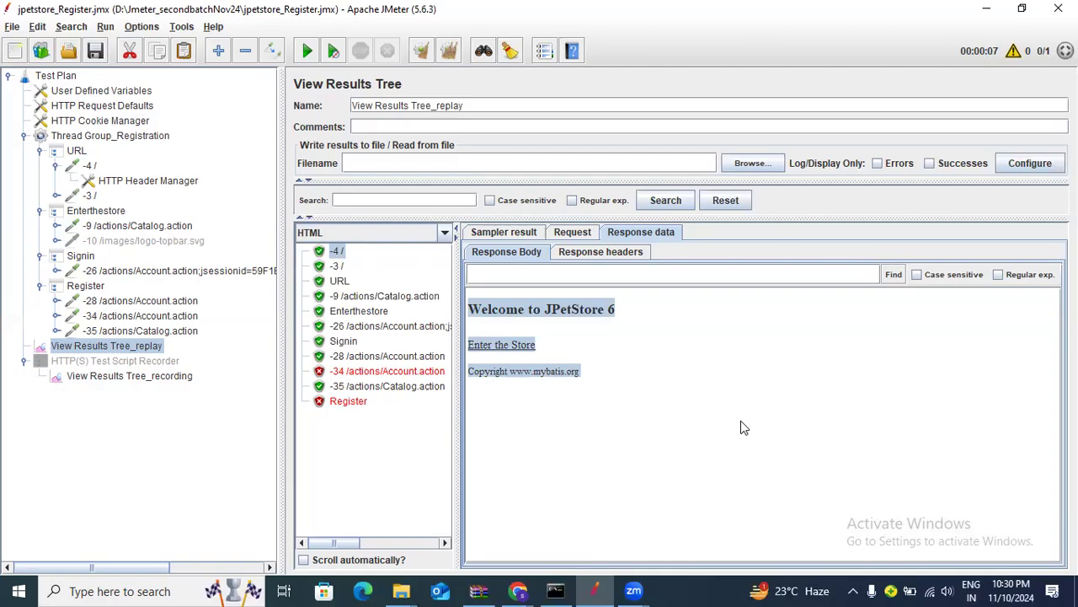
Step through -3, Enterthestore, -26, Signin and -28 to the -34 sample's response code 500
click(342, 267)
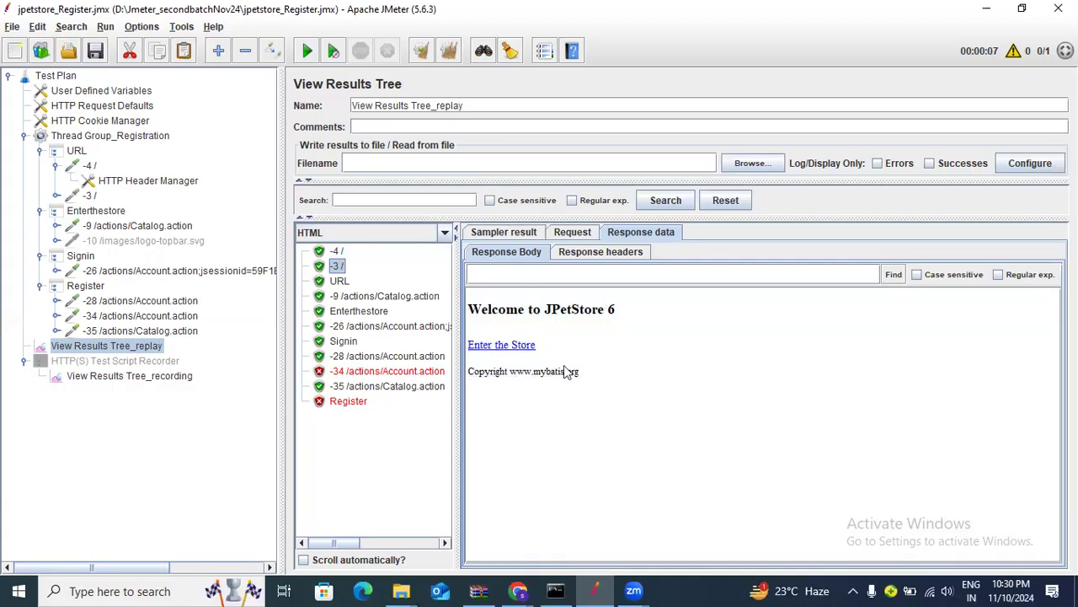
click(370, 312)
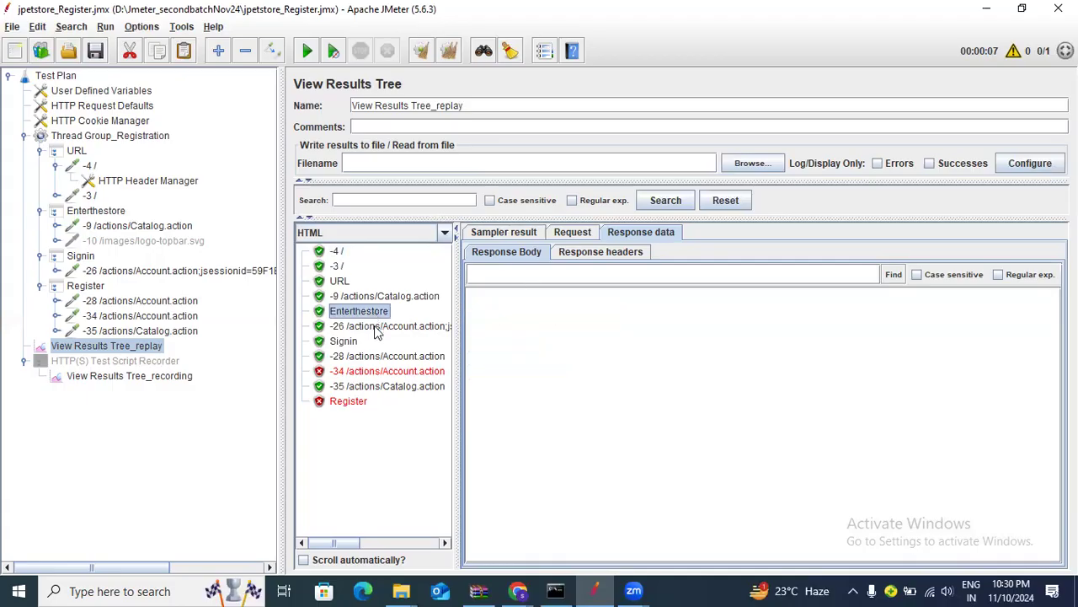
click(379, 327)
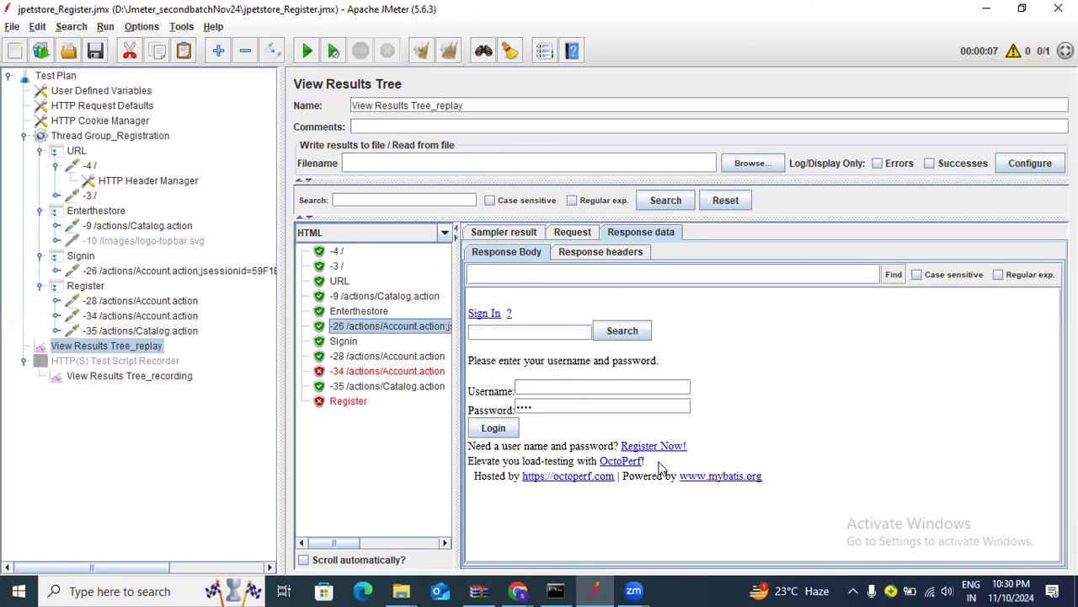
click(343, 340)
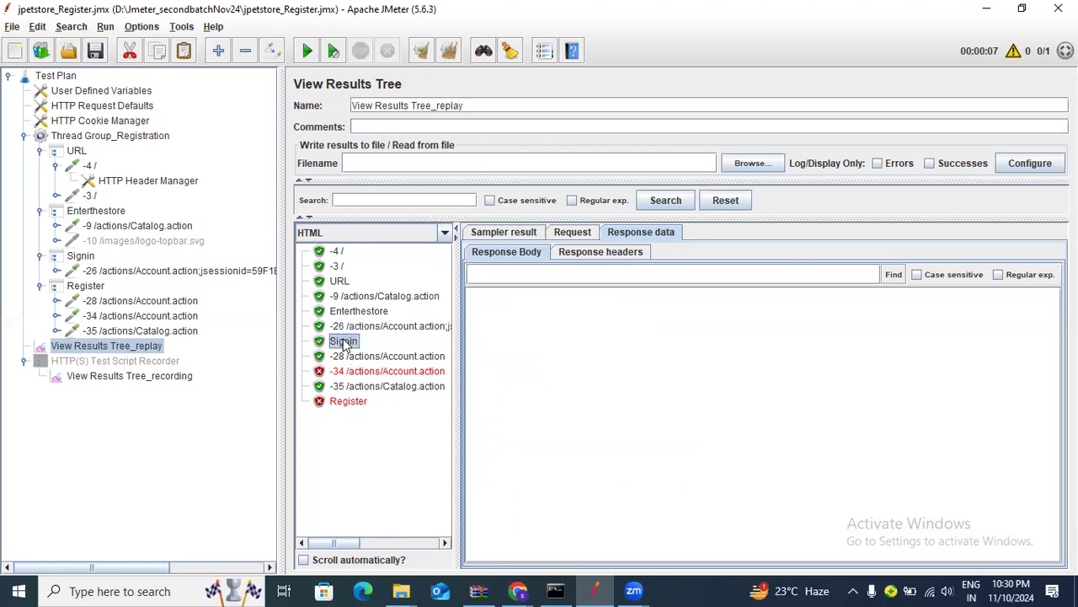
click(350, 358)
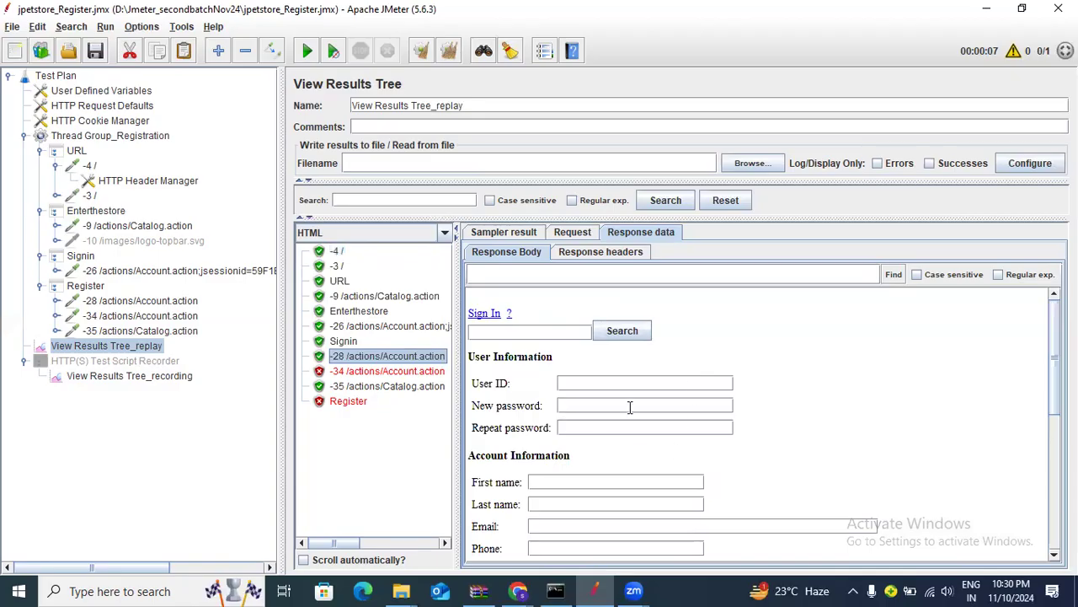
scroll(590, 396, down, 3)
click(404, 372)
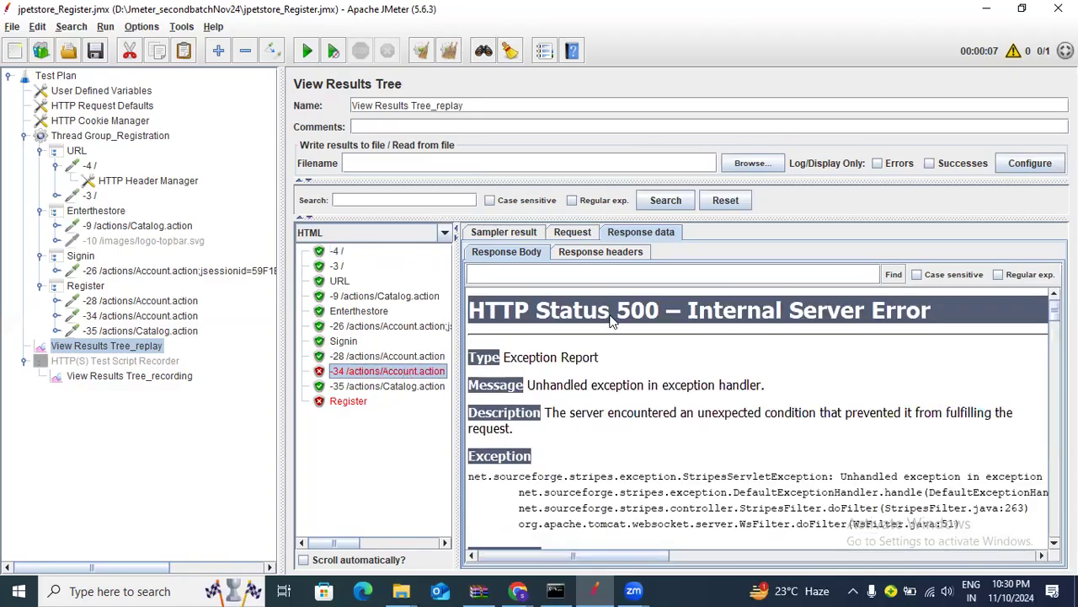
click(522, 233)
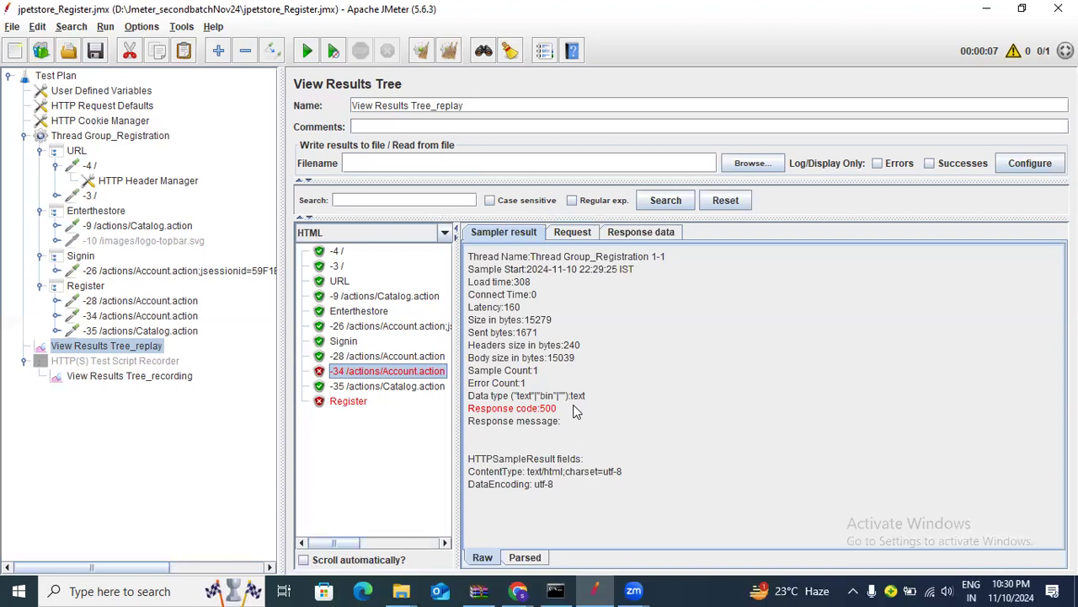
Highlight the registration POST data sent by -34 /actions/Account.action
click(562, 239)
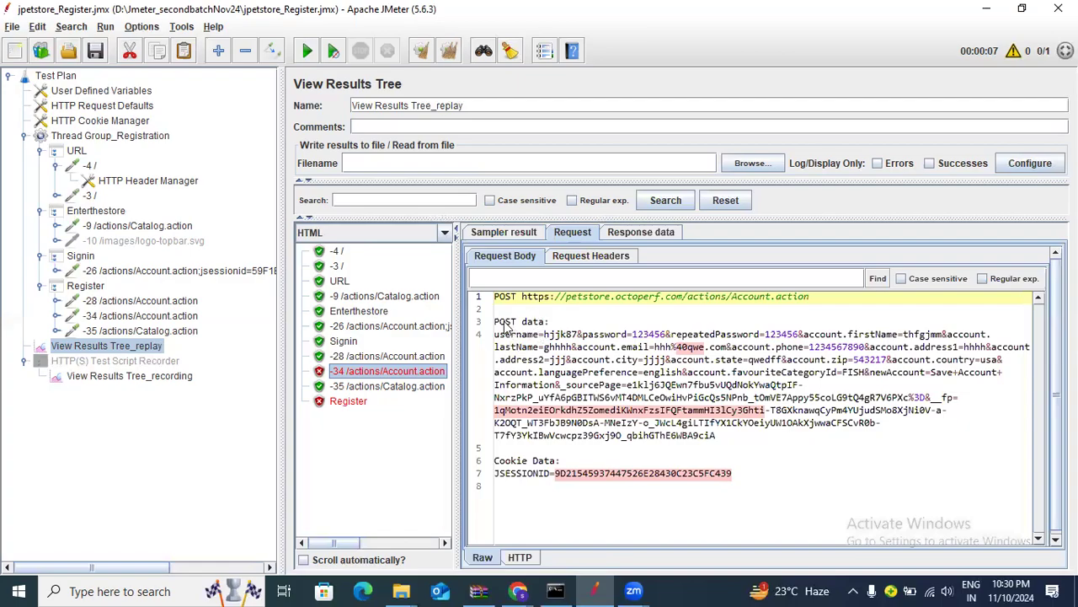
drag(495, 335, 952, 424)
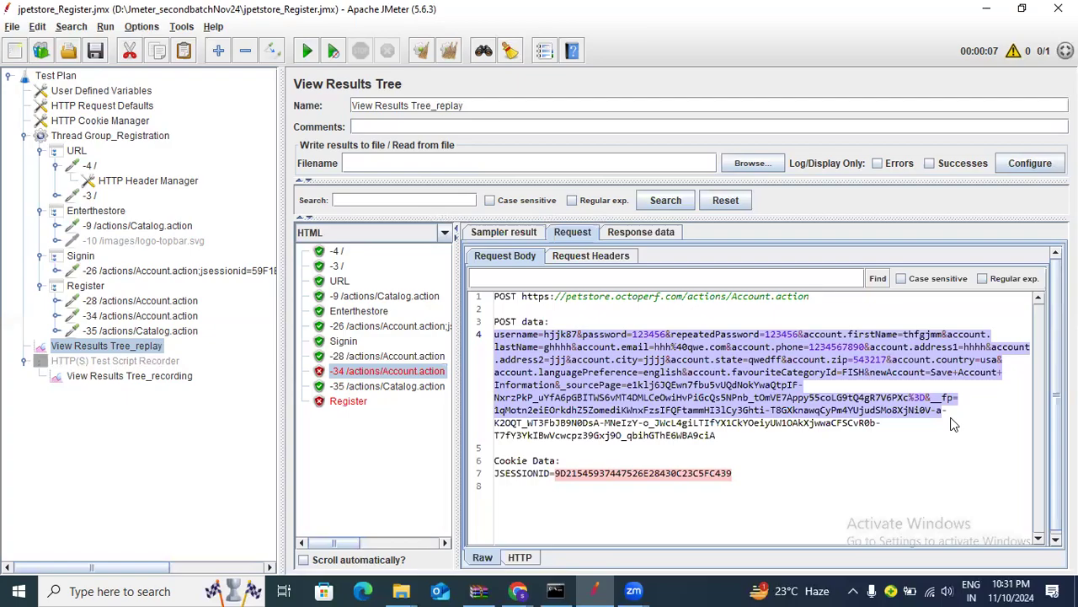